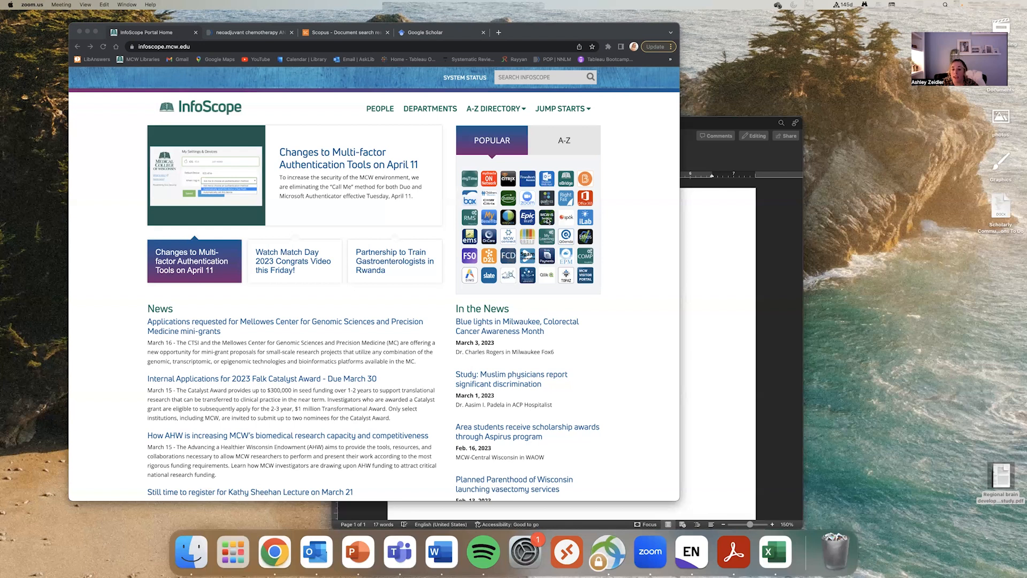
- Open the MCW-IS portal from InfoScope and log in by re-entering the password
left_click(547, 220)
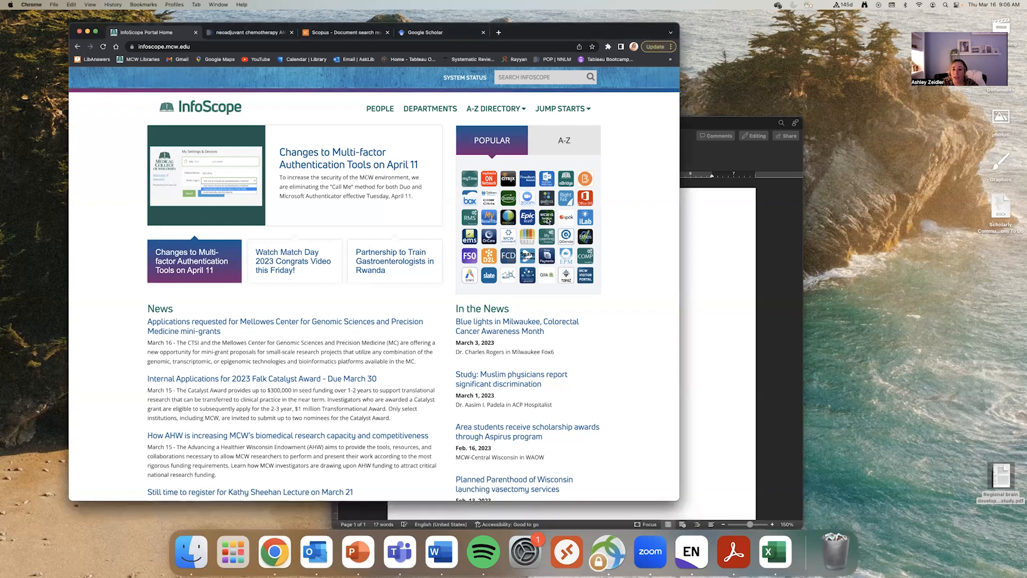
left_click(548, 216)
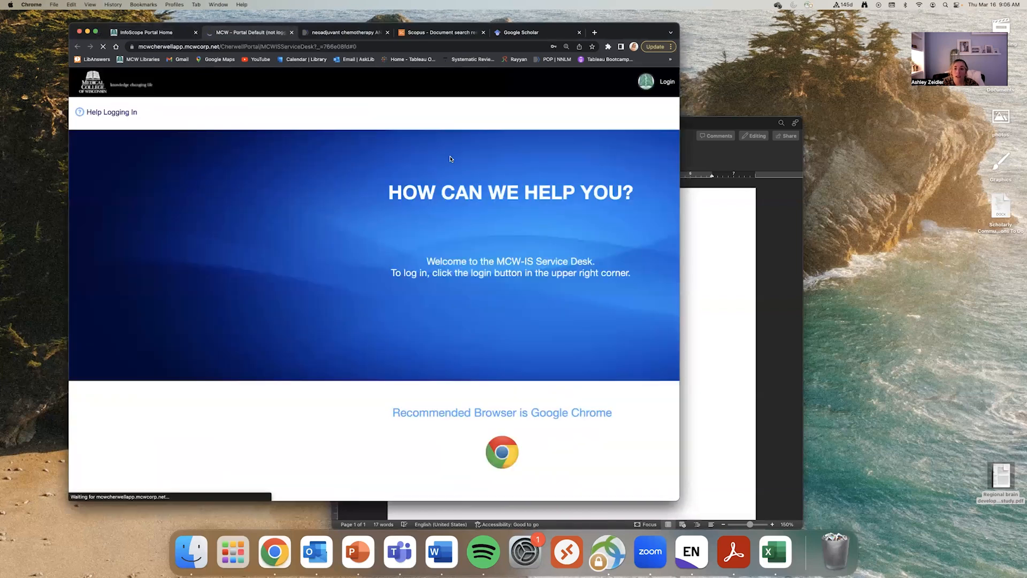
left_click(661, 82)
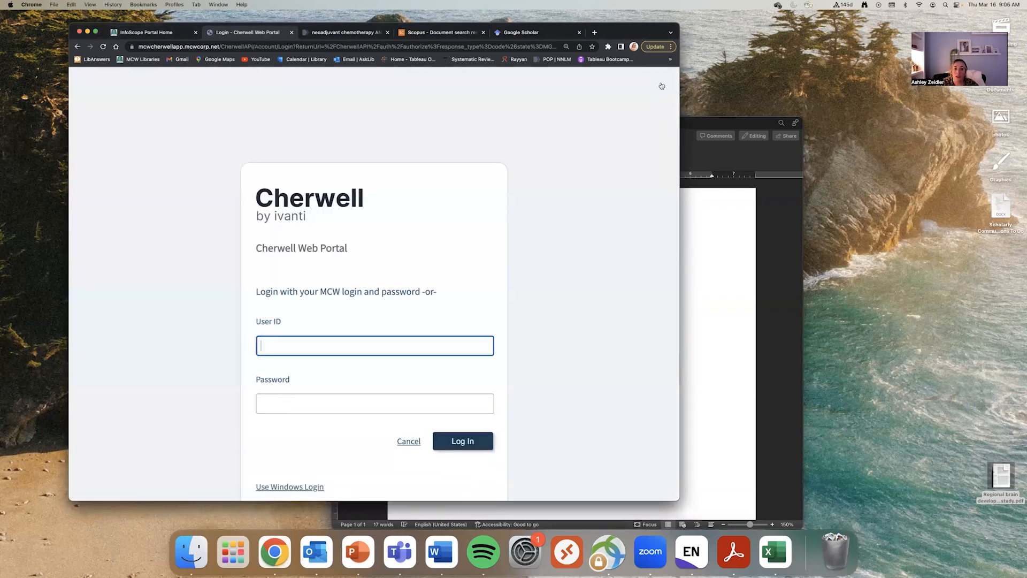
left_click(437, 438)
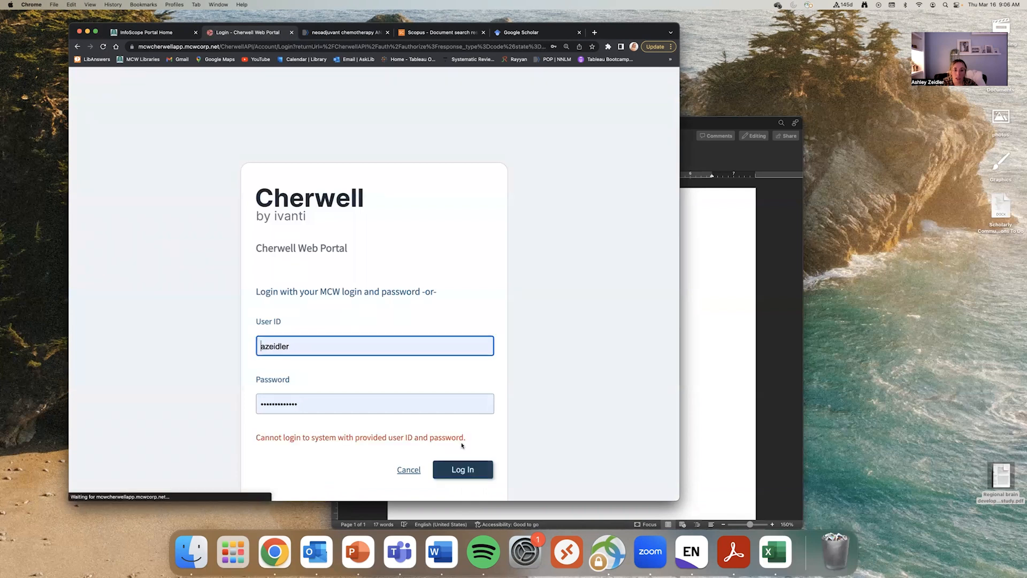
double_click(385, 404)
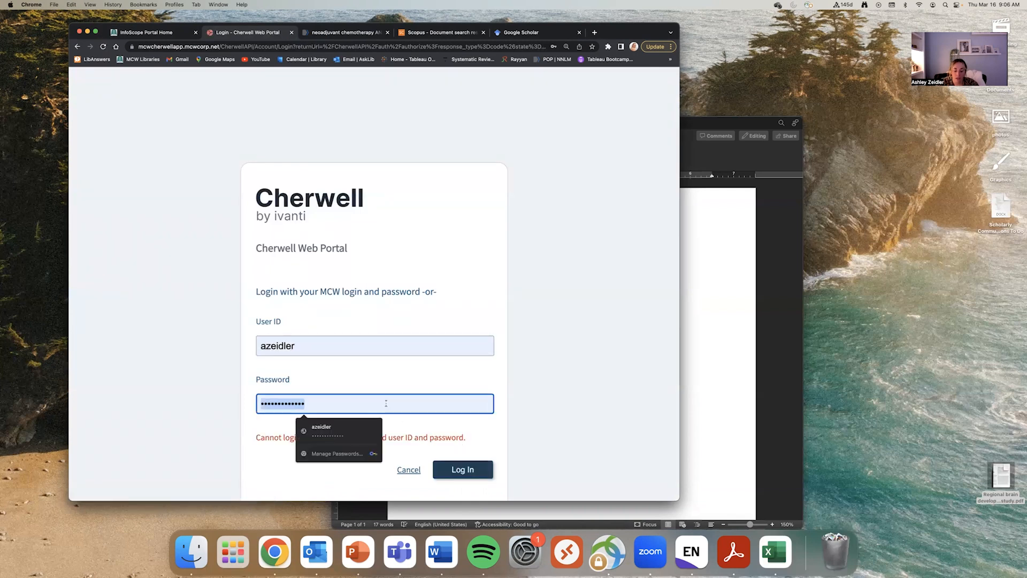
type("••••••••••")
key("Return")
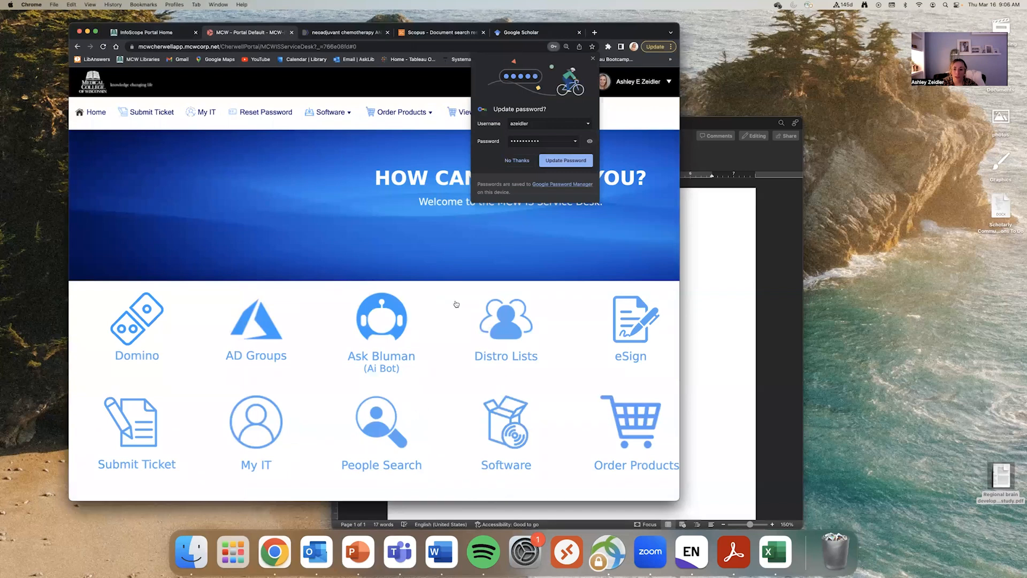
left_click(593, 60)
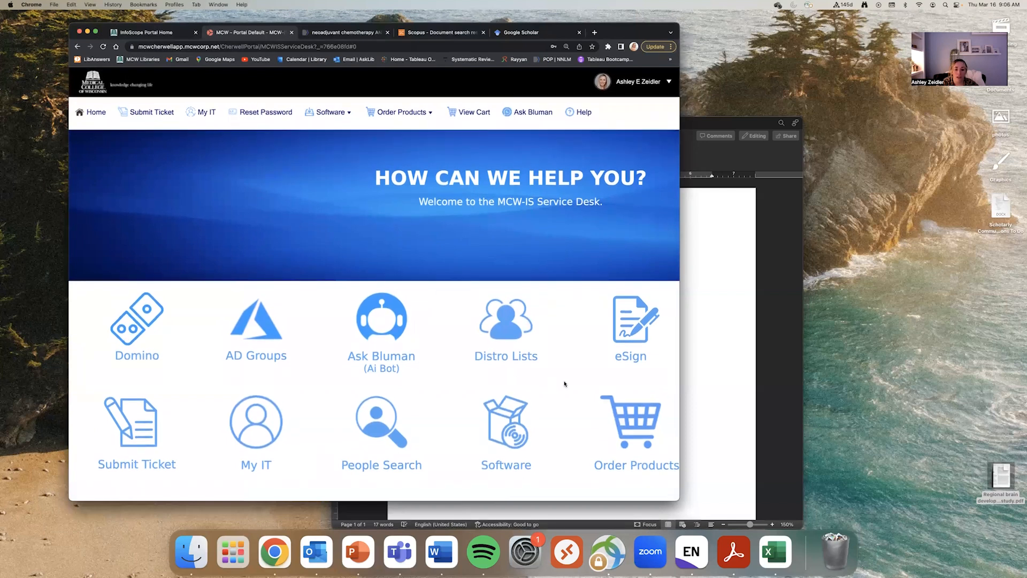
- Go through Software > Download > EndNote to the EndNote 20 installer listing
left_click(505, 425)
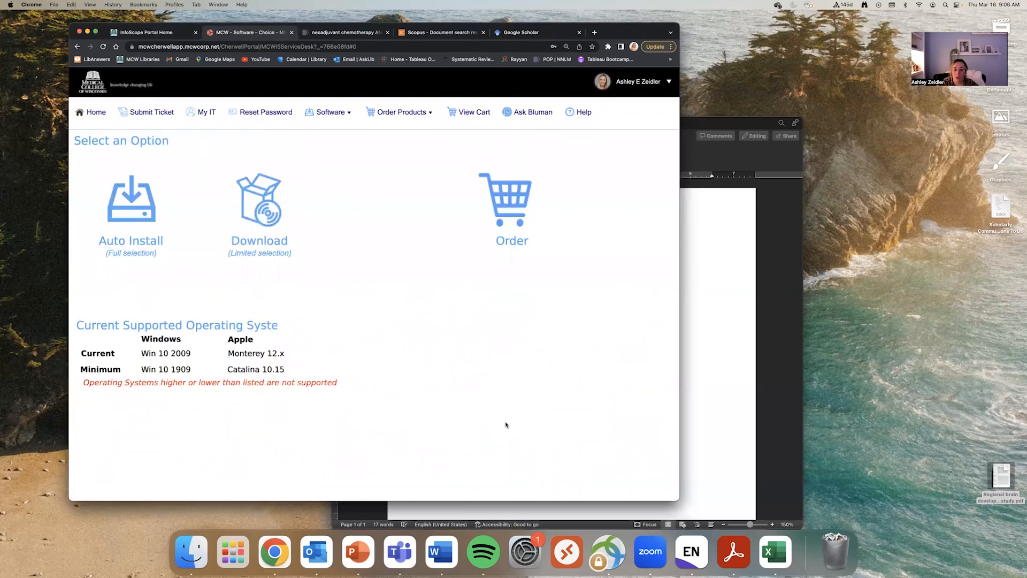
left_click(262, 196)
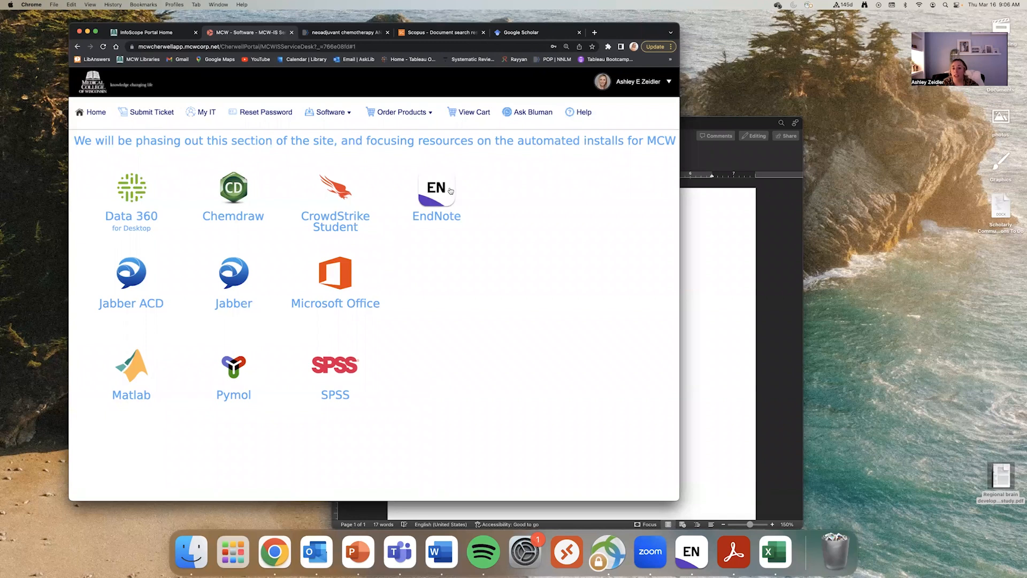
left_click(439, 195)
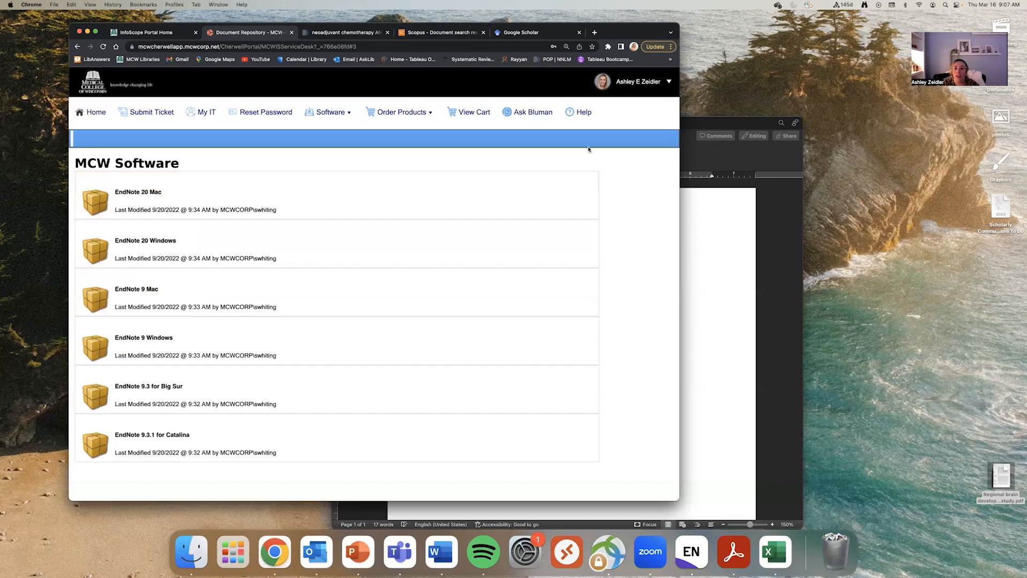
- Close the repository tab, bring EndNote 20 to the front and open its File menu
left_click(291, 32)
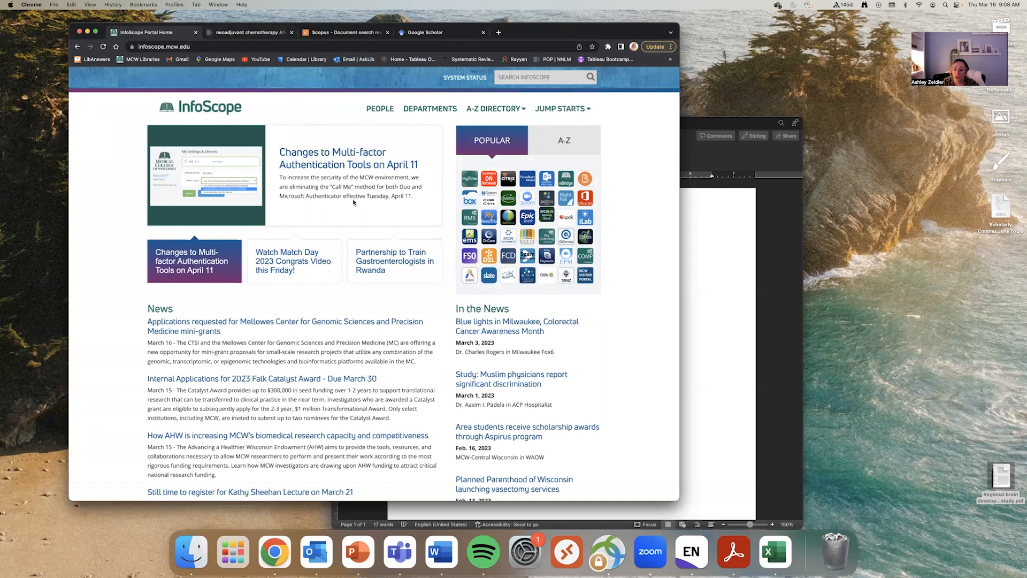
left_click(691, 552)
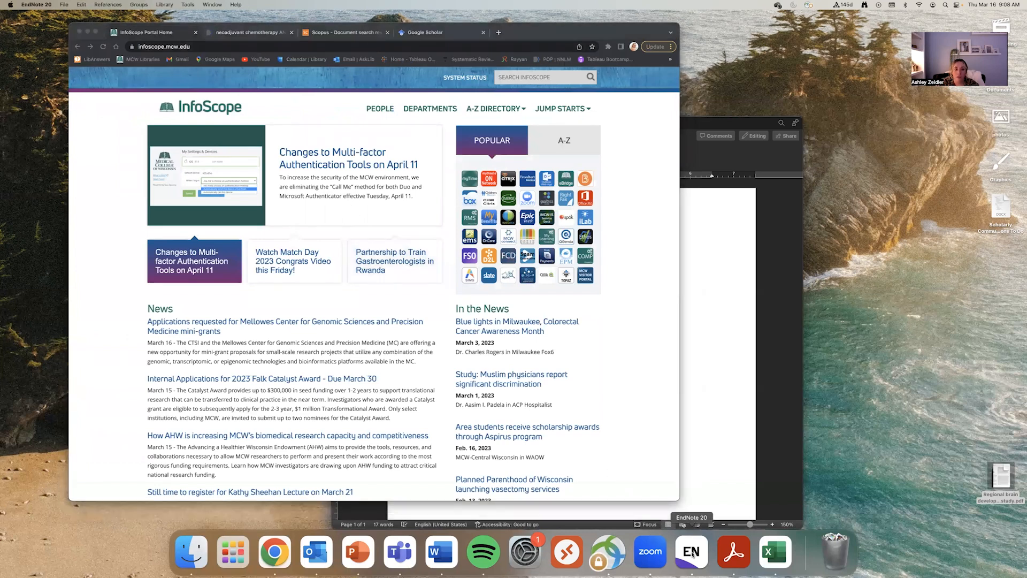
left_click(65, 6)
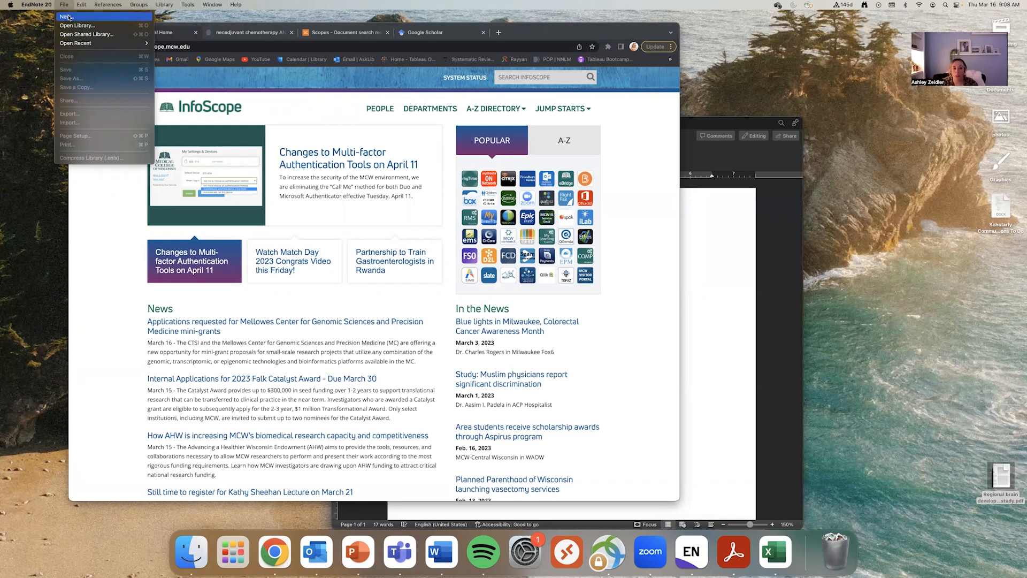
- Create a new library in Documents named with the user's surname plus _Test_Library
left_click(68, 17)
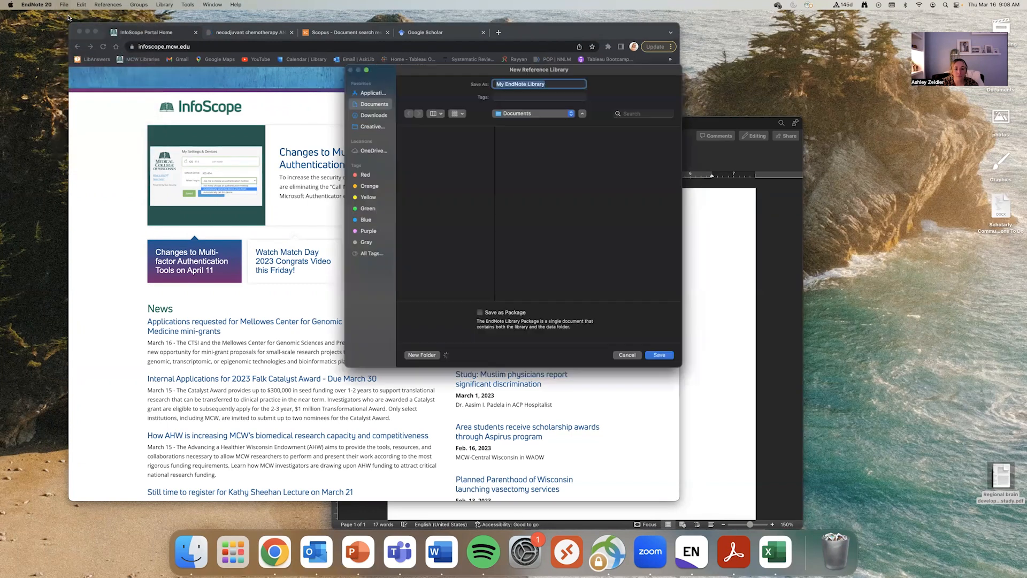
left_click_drag(457, 70, 432, 118)
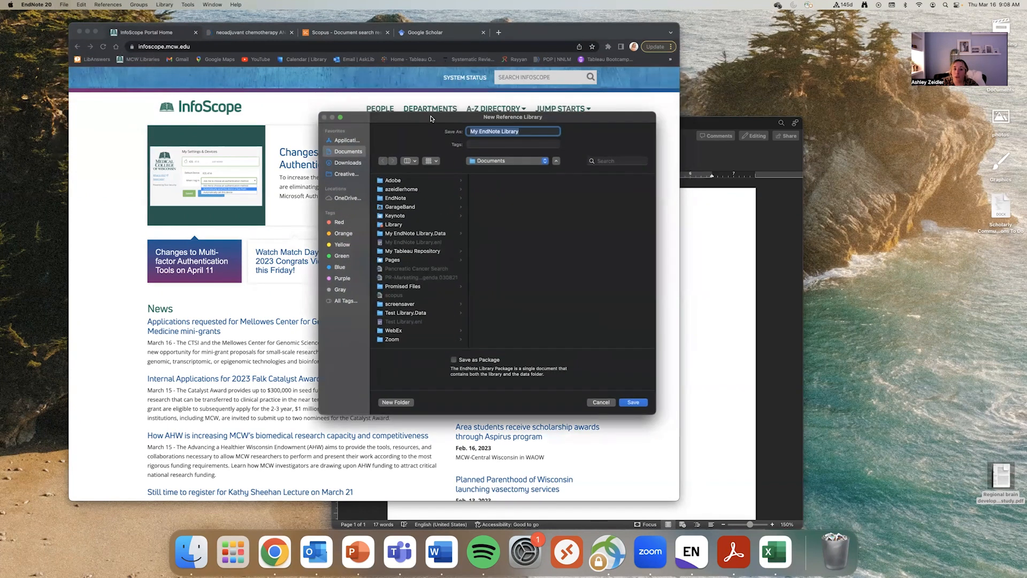
left_click(527, 163)
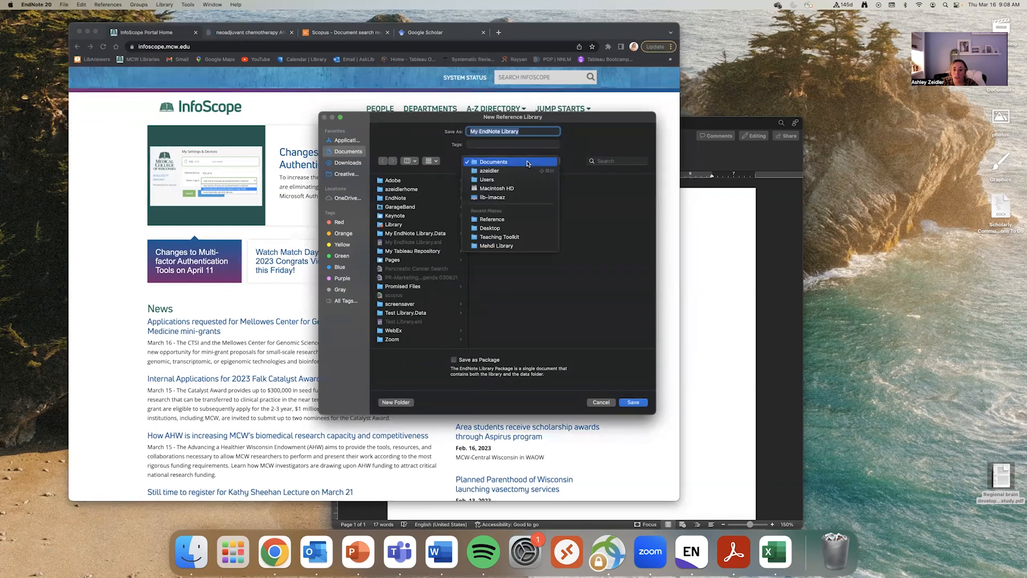
left_click(490, 226)
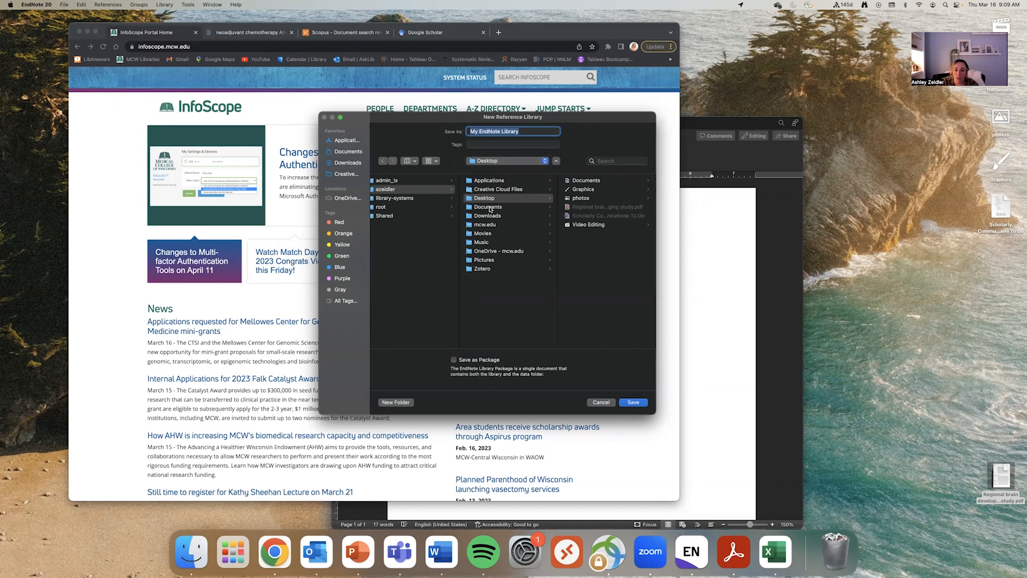
left_click(490, 208)
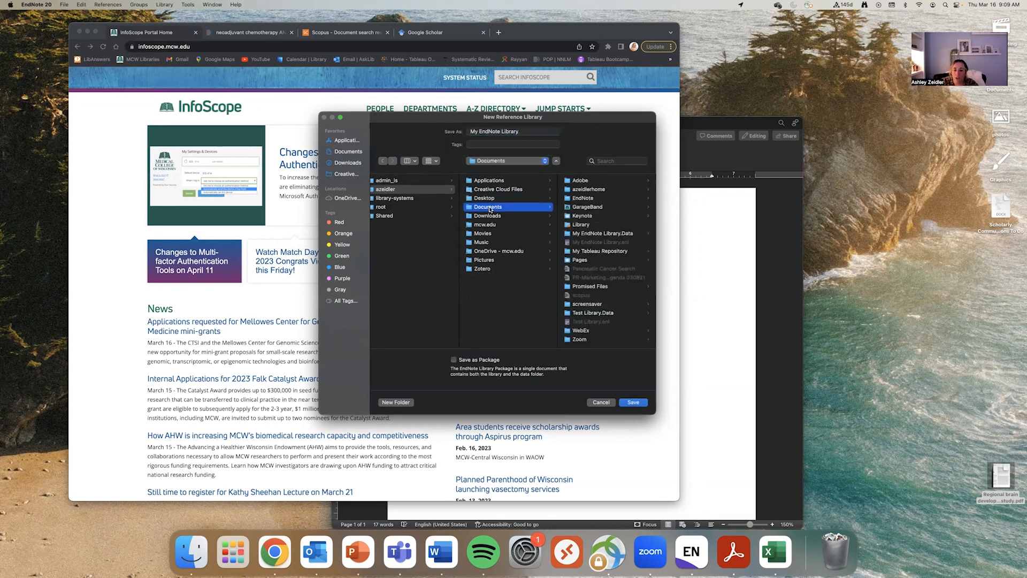
left_click(495, 131)
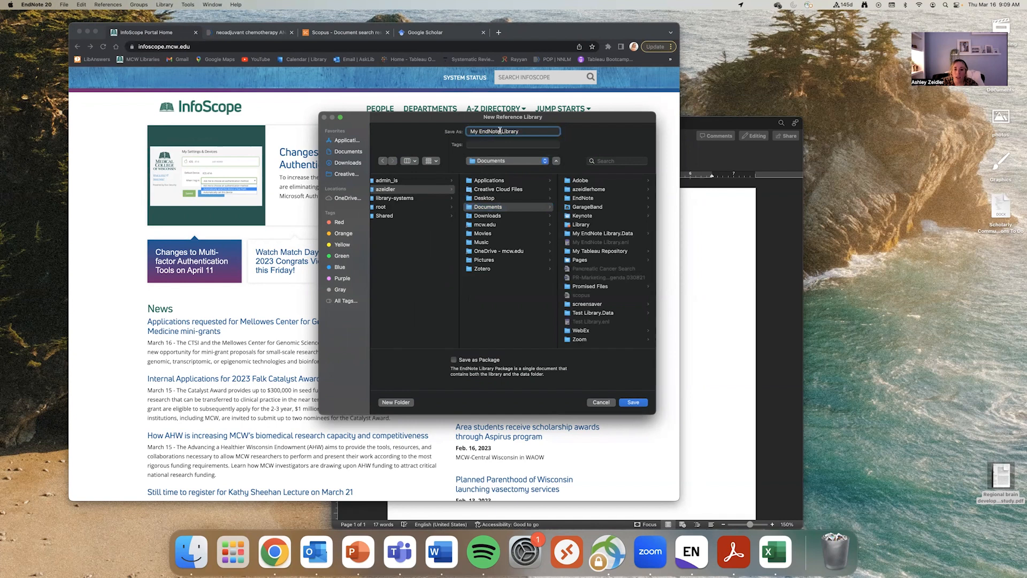
left_click_drag(500, 132, 445, 132)
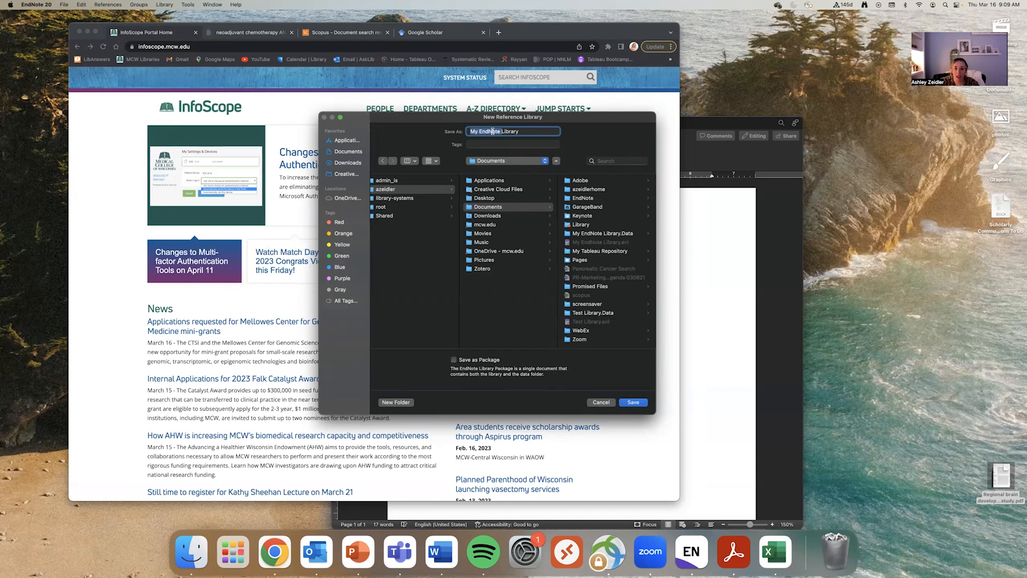
type("Zeidler_Test_")
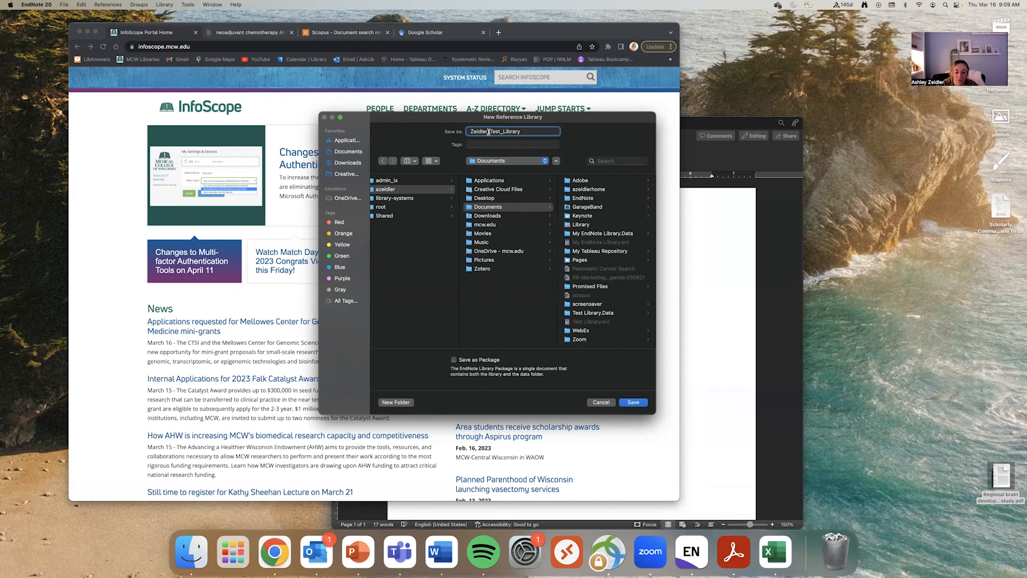
left_click(633, 402)
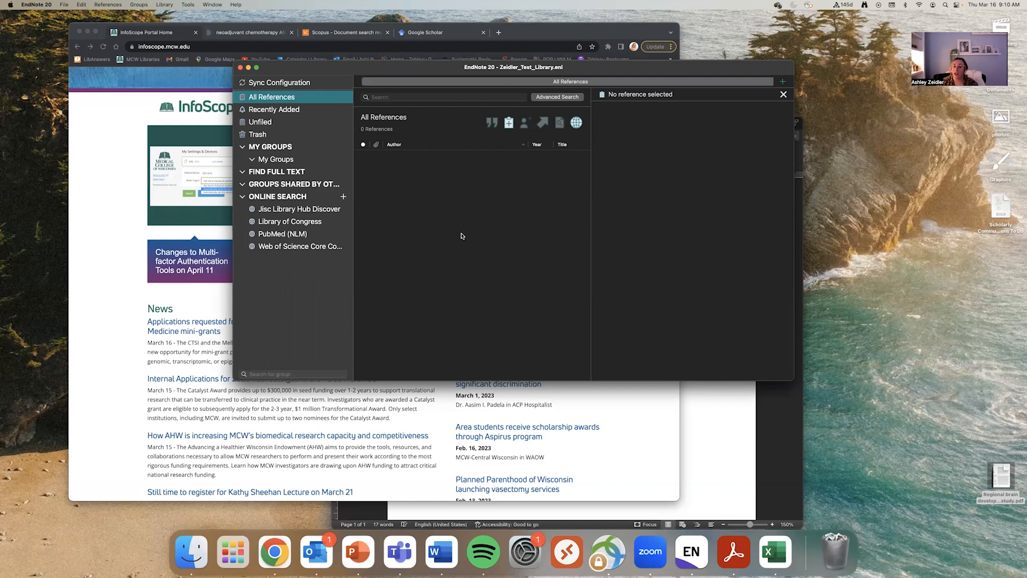
- Scroll the empty library view sideways and drag its corner to enlarge the window
scroll(461, 233, "right", 1)
scroll(461, 233, "left", 1)
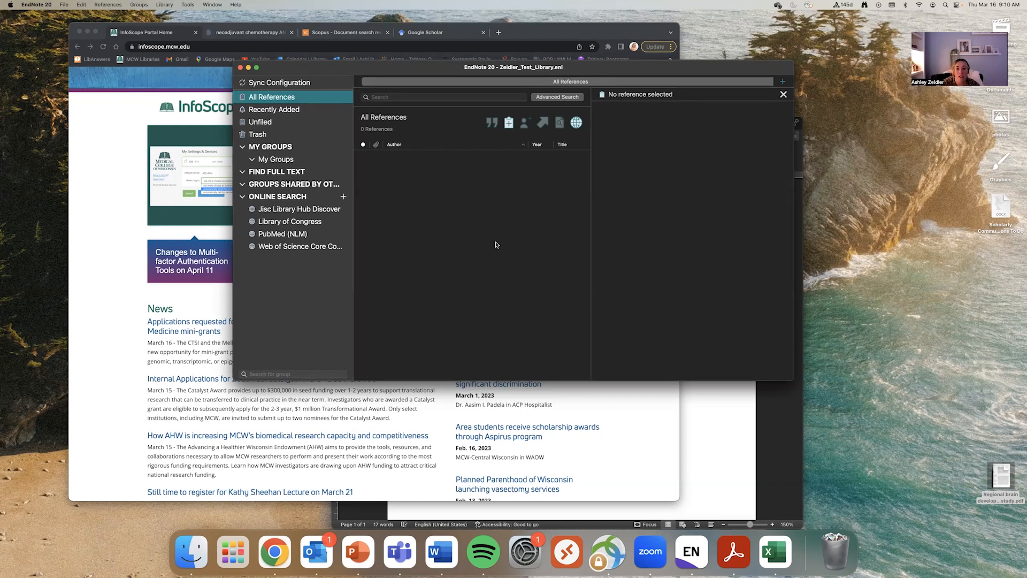
left_click_drag(794, 381, 942, 508)
- Stretch the library window toward the top-left and nudge it slightly left
left_click_drag(234, 61, 68, 48)
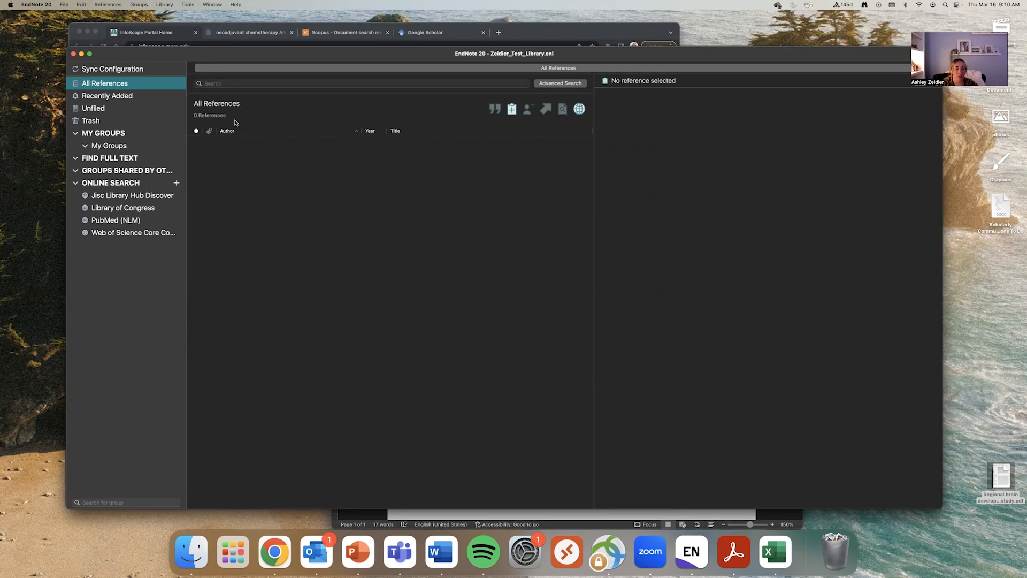
left_click_drag(183, 55, 158, 54)
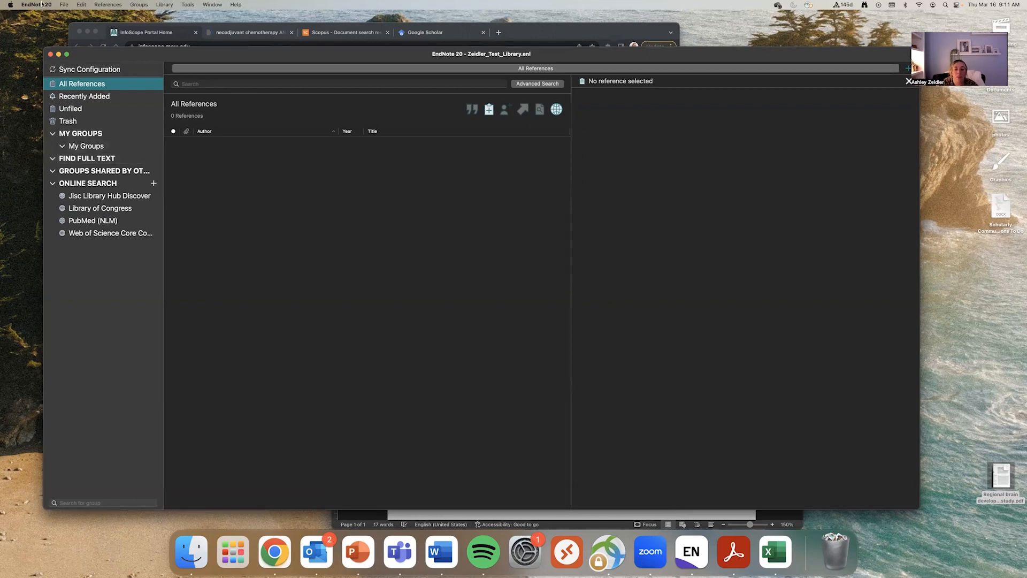
- Open EndNote 20 Preferences and show the Display Fields column settings
left_click(65, 5)
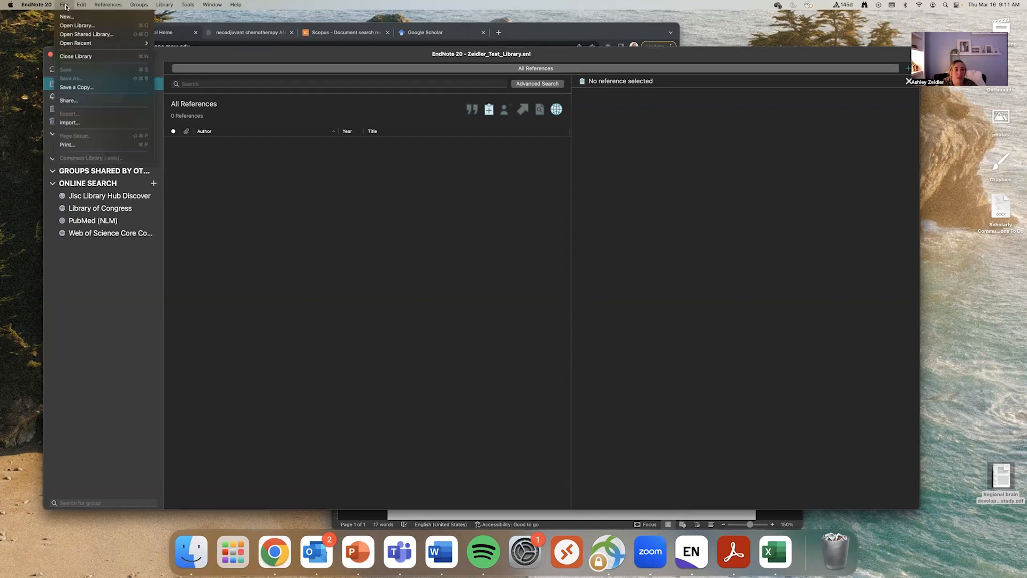
mouse_move(45, 7)
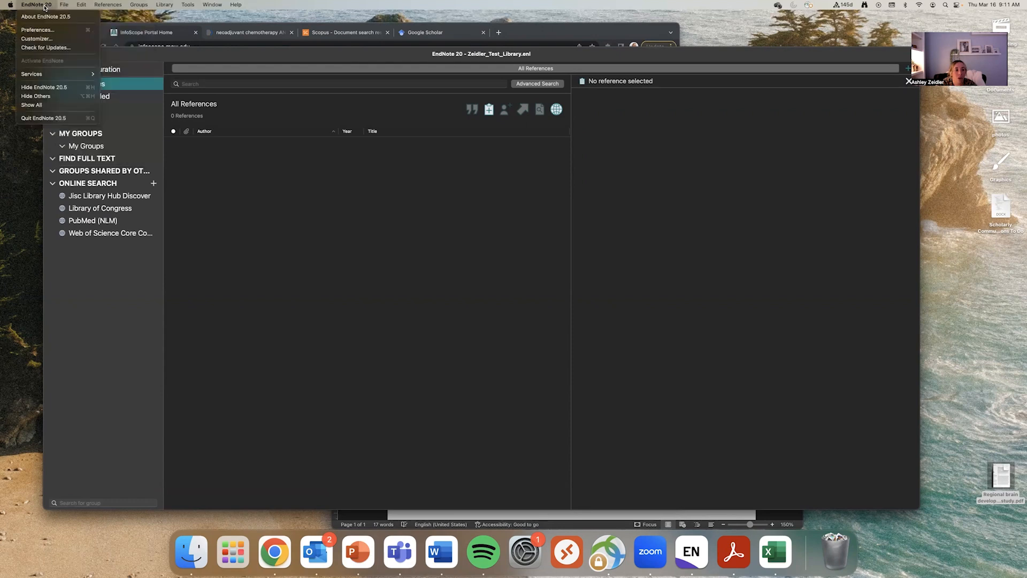
left_click(46, 30)
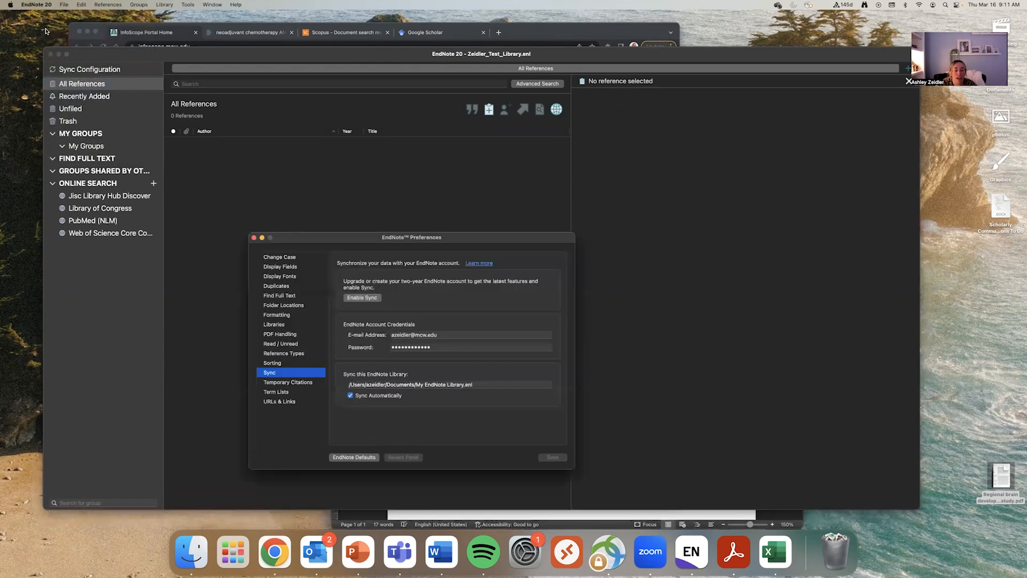
left_click_drag(361, 240, 364, 166)
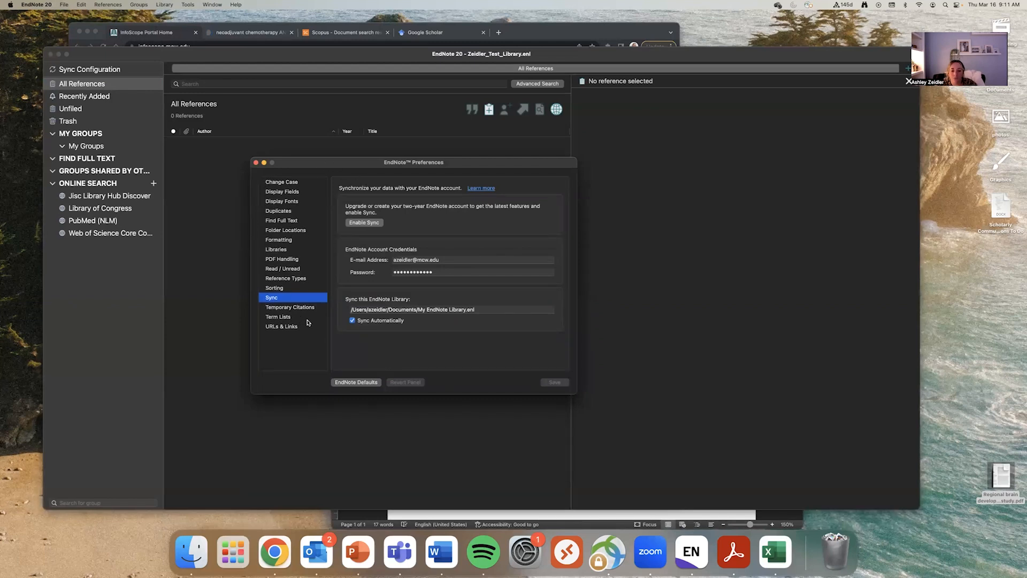
left_click(292, 193)
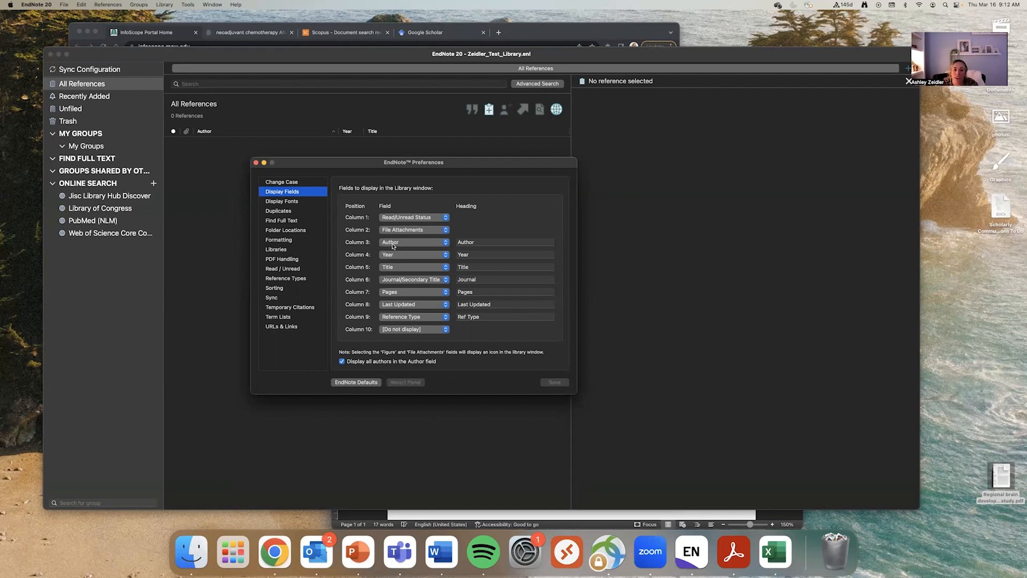
left_click(446, 330)
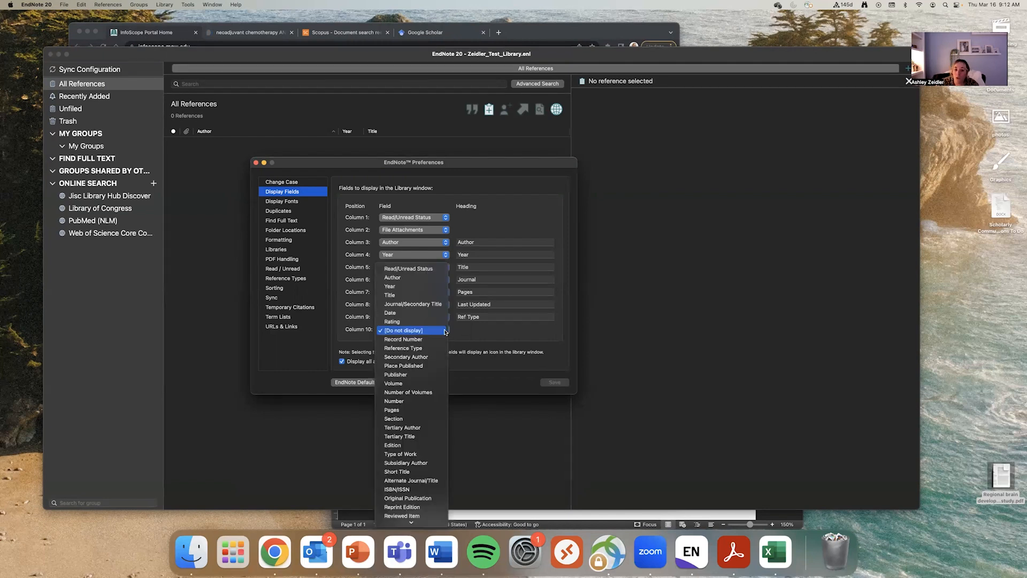
scroll(429, 338, "down", 3)
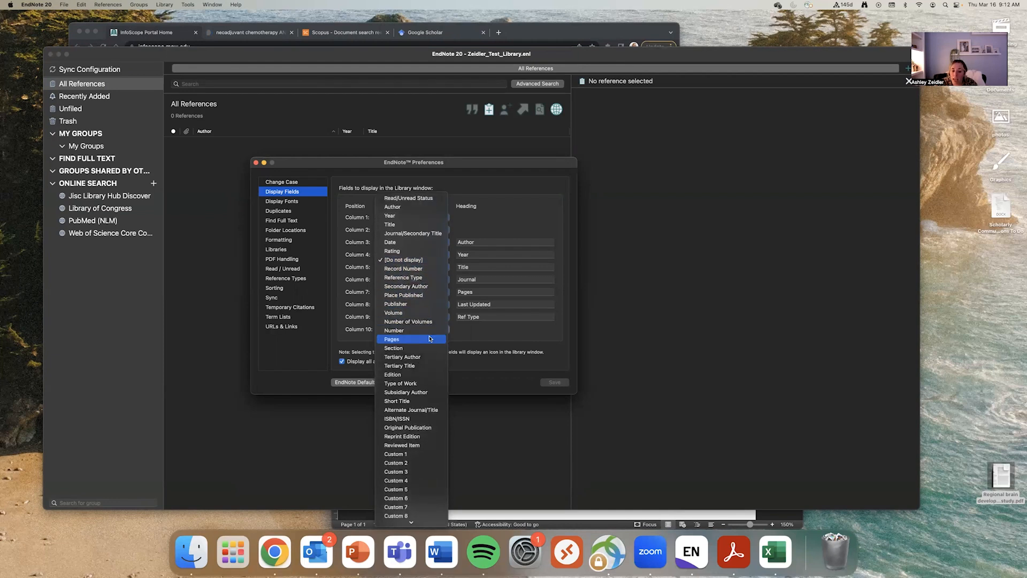
scroll(429, 339, "down", 7)
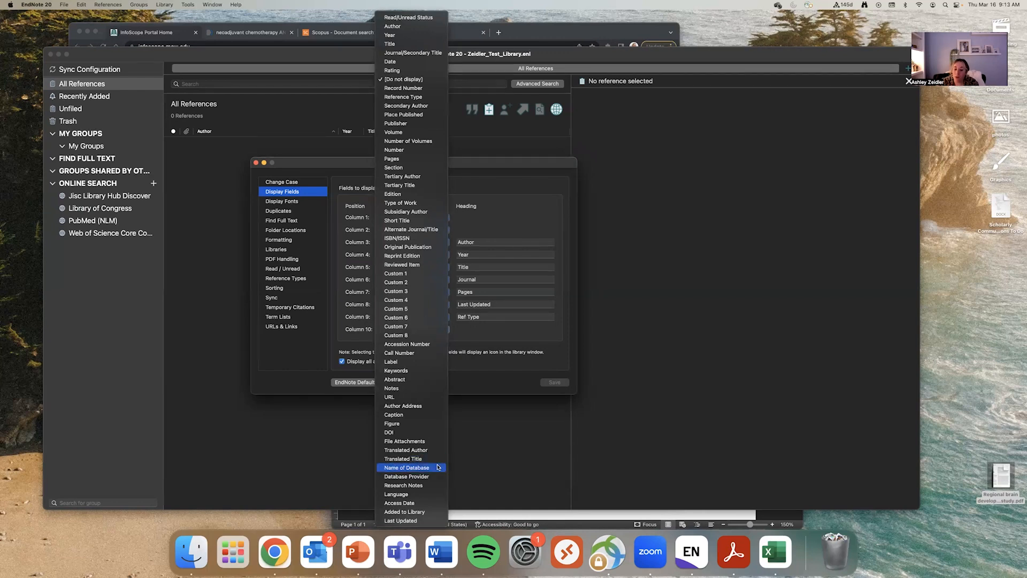
left_click(492, 166)
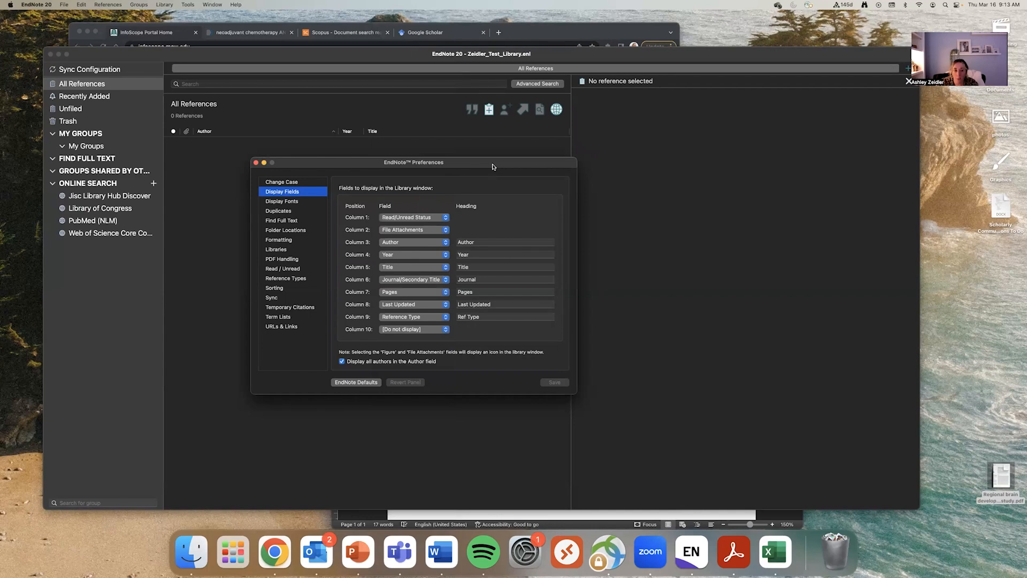
- Review the Duplicates preferences, then close the Preferences window
left_click(283, 214)
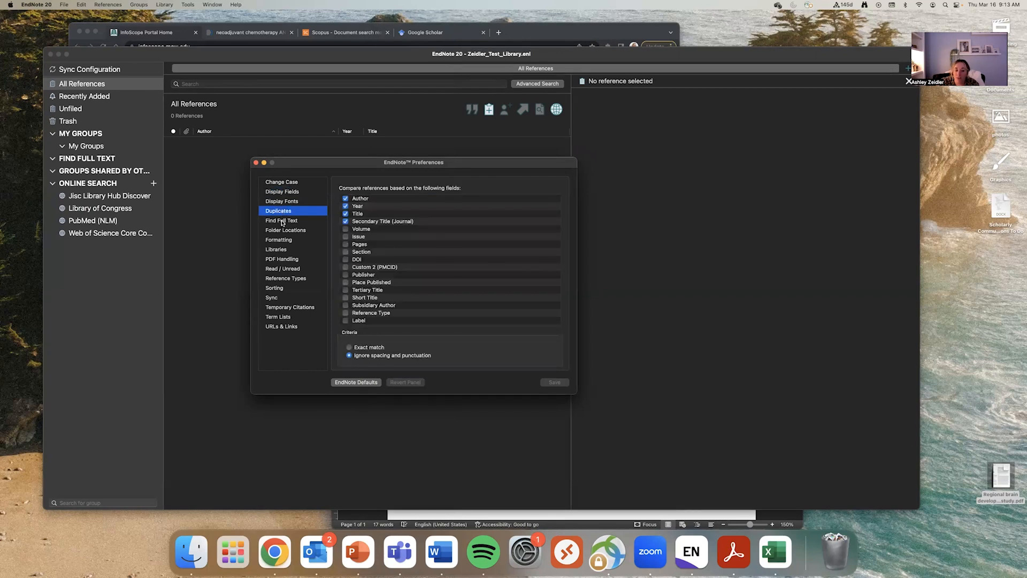
left_click(255, 162)
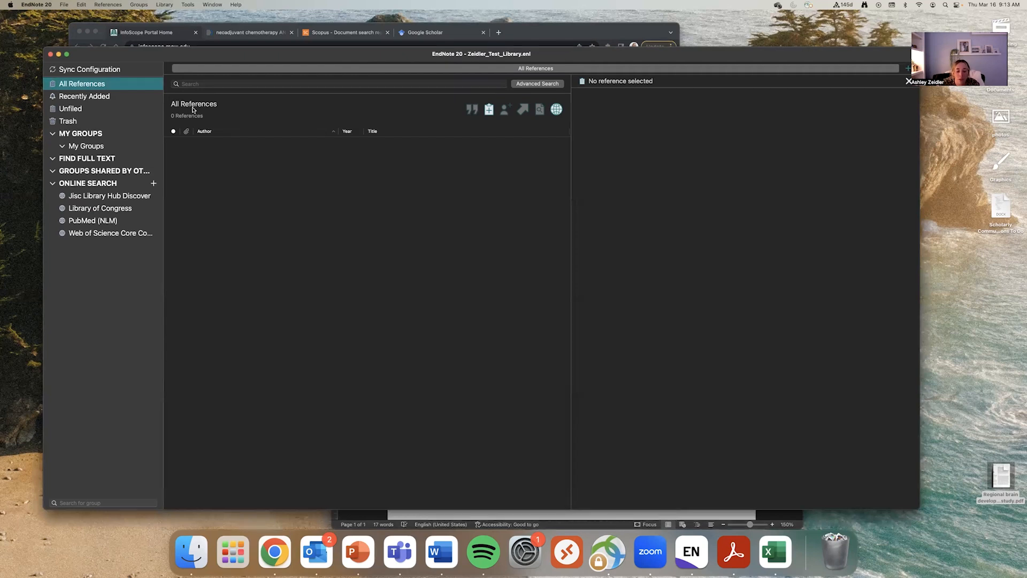
- Make APA 7th the current output style from Tools > Output Styles
left_click(189, 5)
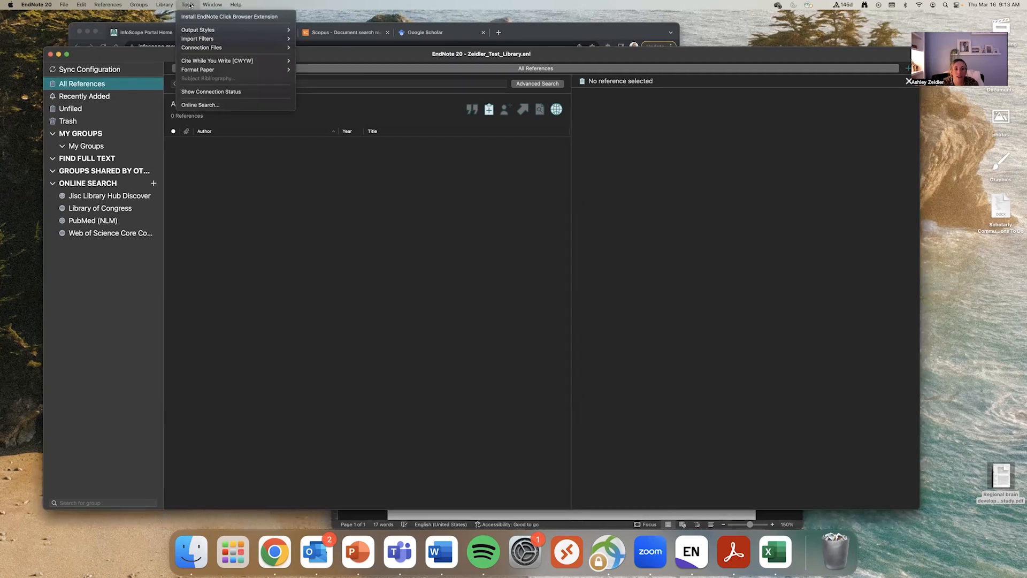
mouse_move(205, 31)
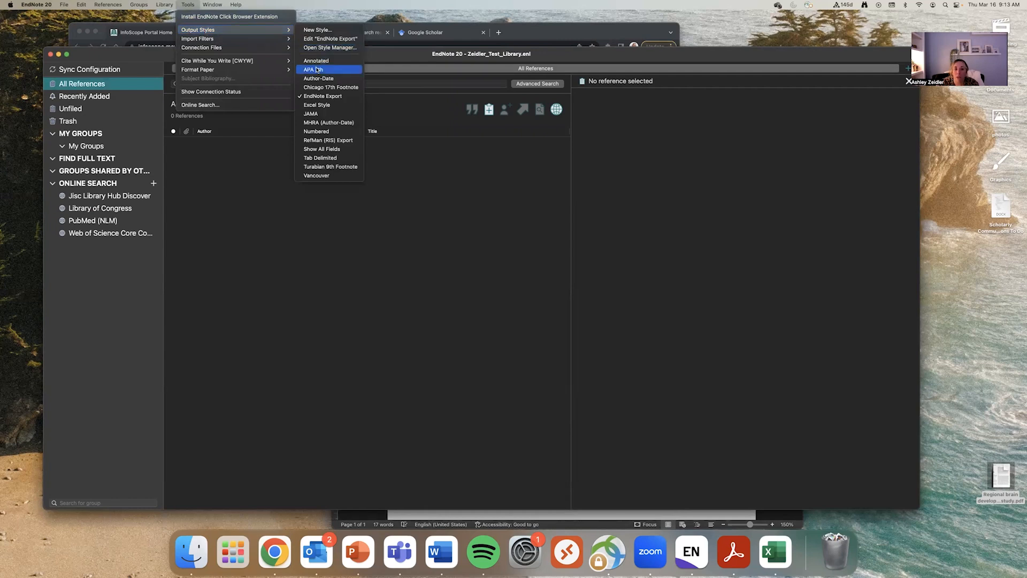
left_click(186, 4)
- Open the Style Manager from Tools > Output Styles
left_click(187, 5)
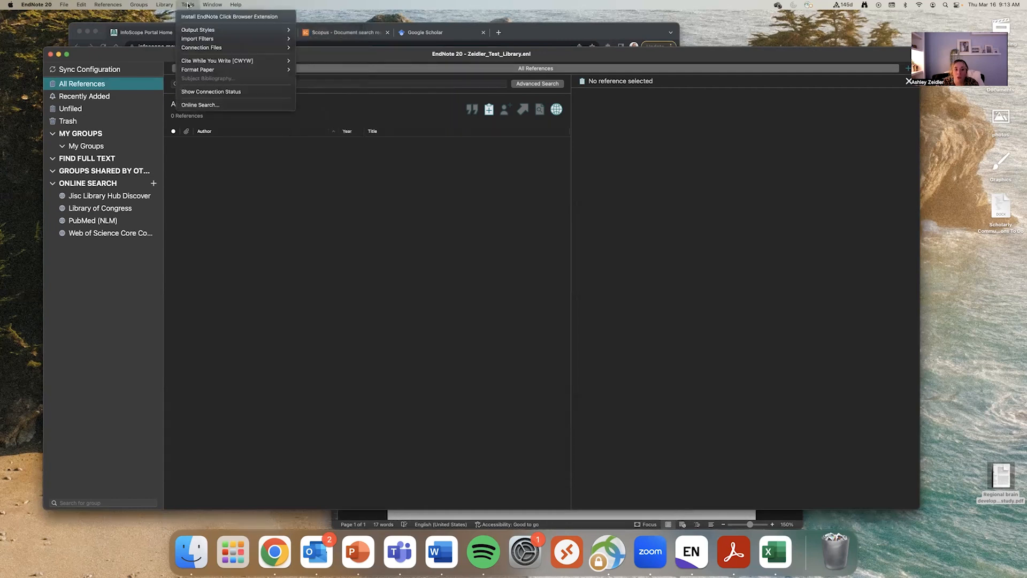
mouse_move(253, 32)
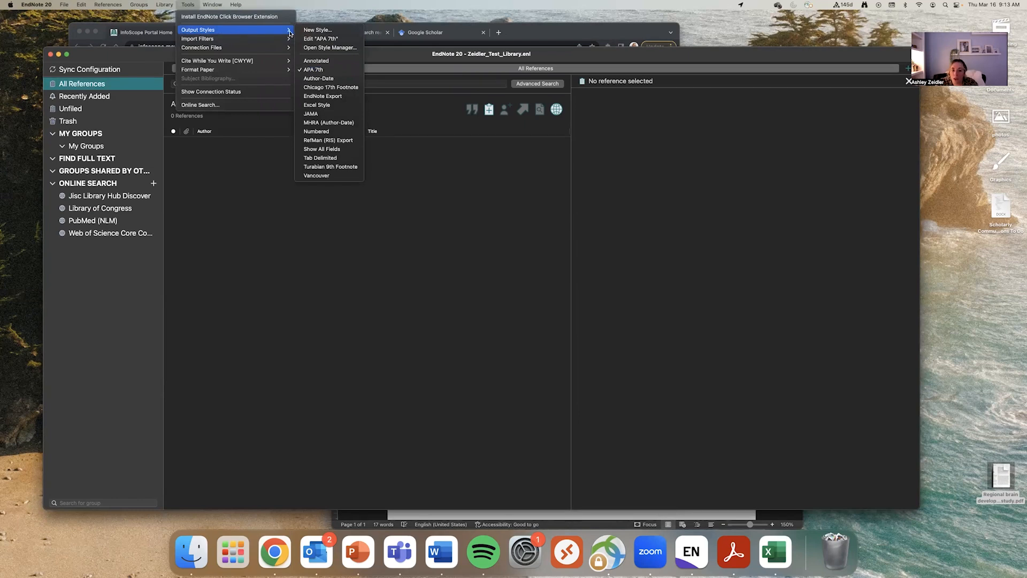
left_click(316, 47)
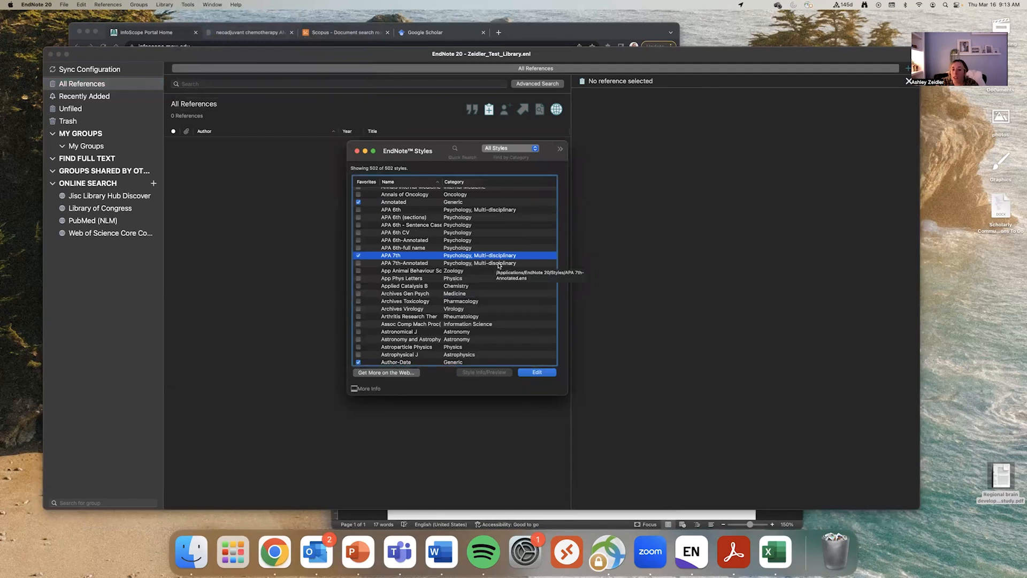
- Scroll through the 502 output styles to review the ticked favourites such as APA 7th
scroll(411, 245, "up", 3)
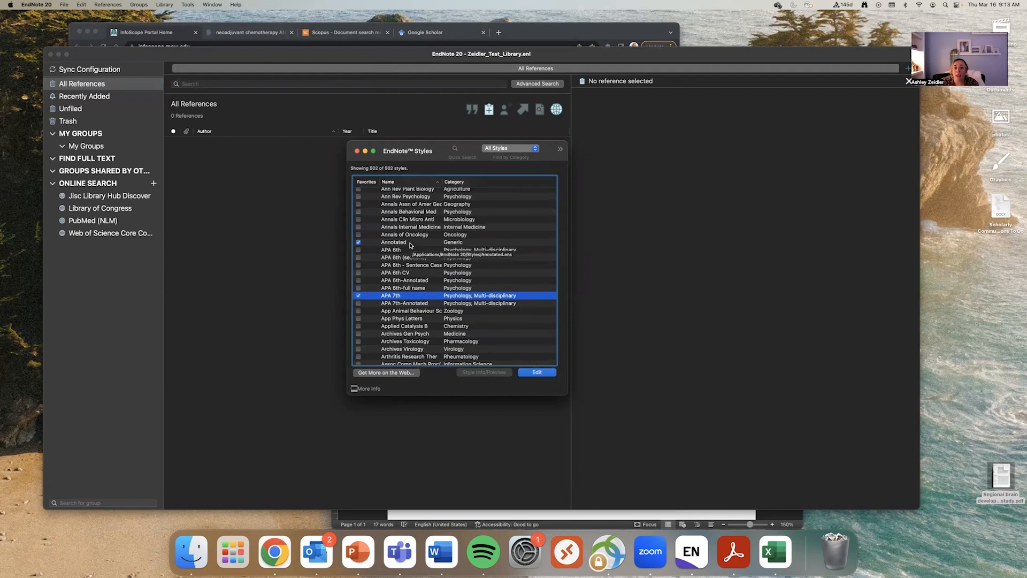
scroll(411, 245, "up", 10)
scroll(411, 245, "up", 5)
scroll(410, 245, "down", 15)
scroll(410, 245, "down", 10)
scroll(410, 245, "down", 10)
scroll(410, 245, "down", 12)
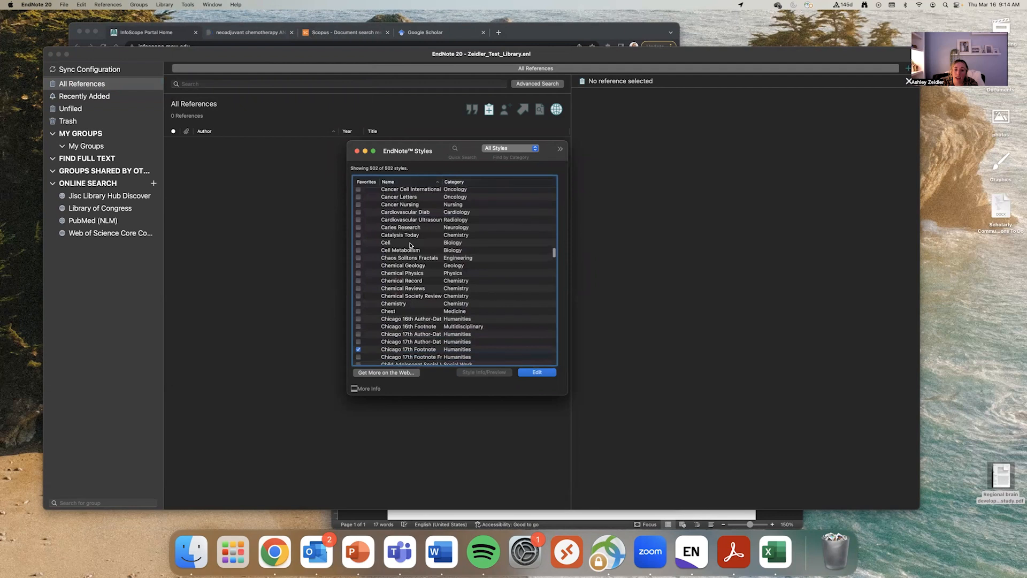
- Tick the Cell style as a favourite in the Styles list, then scroll back up the list
left_click(357, 242)
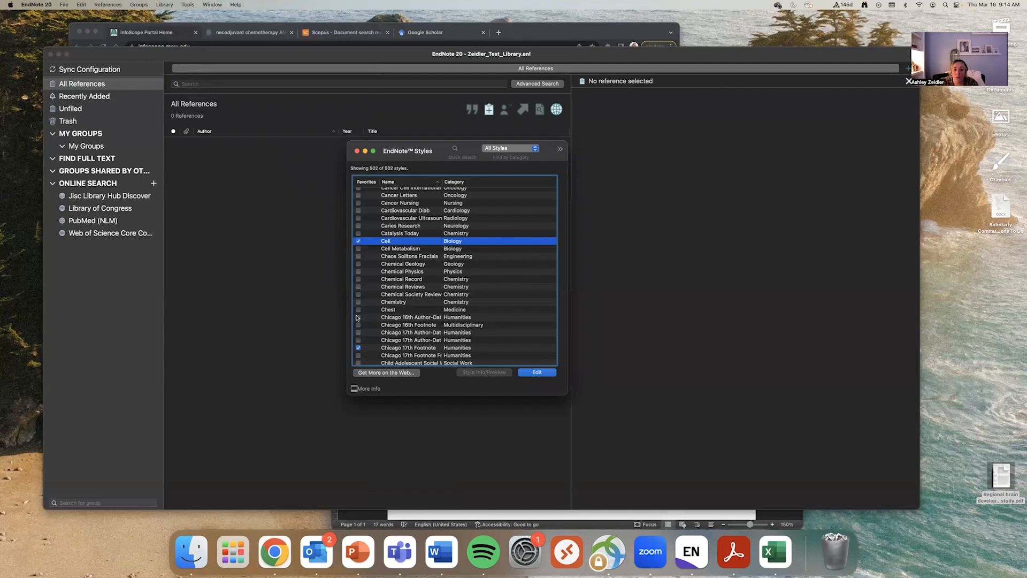
scroll(409, 313, "down", 3)
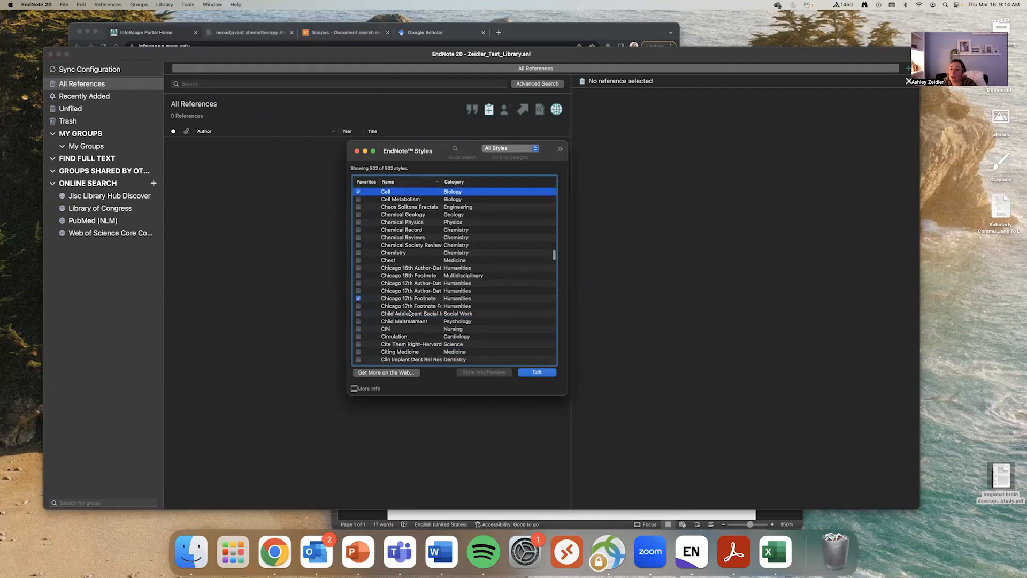
scroll(410, 313, "up", 5)
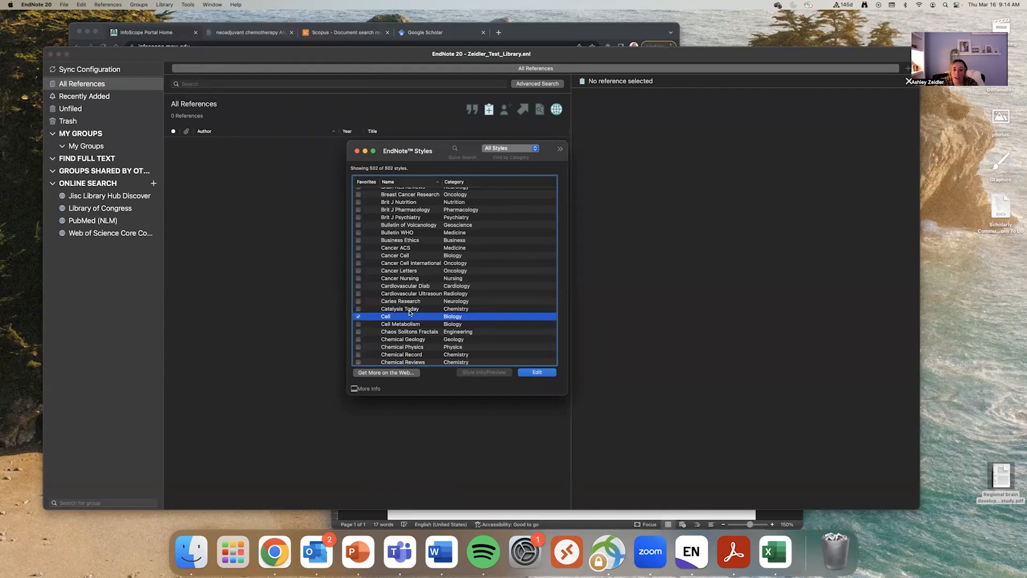
scroll(409, 313, "up", 2)
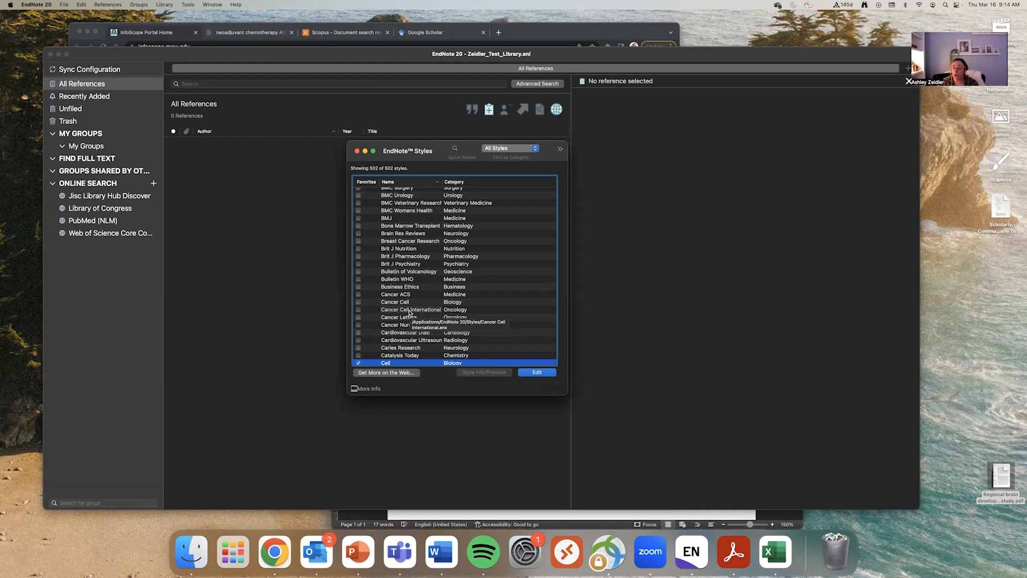
scroll(410, 312, "up", 15)
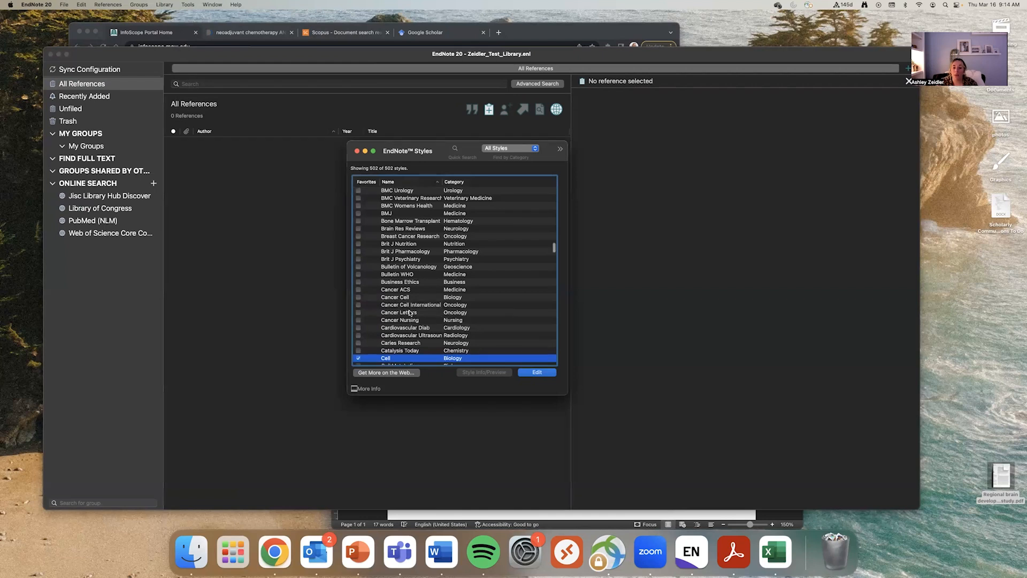
scroll(409, 313, "down", 10)
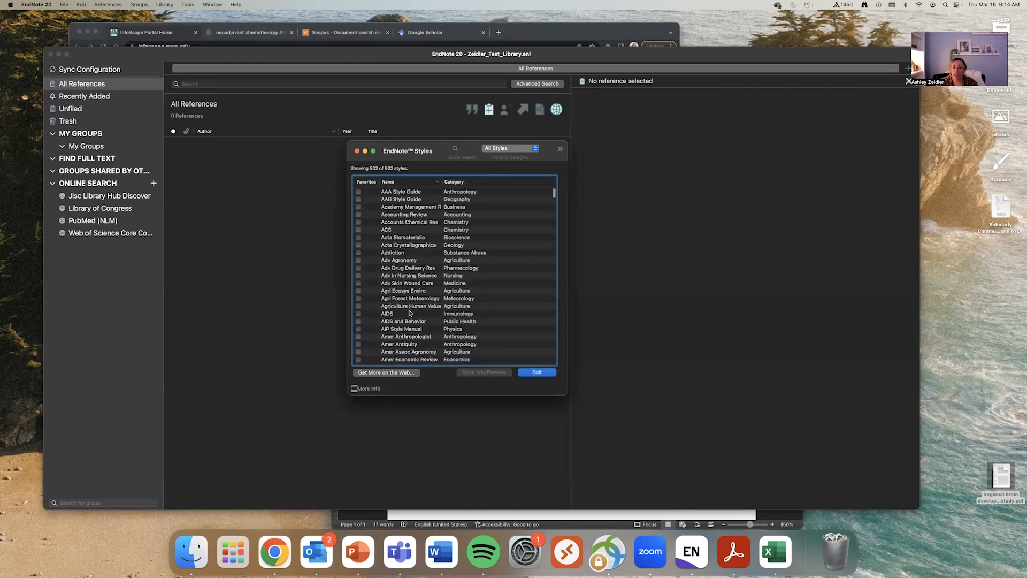
scroll(410, 313, "down", 6)
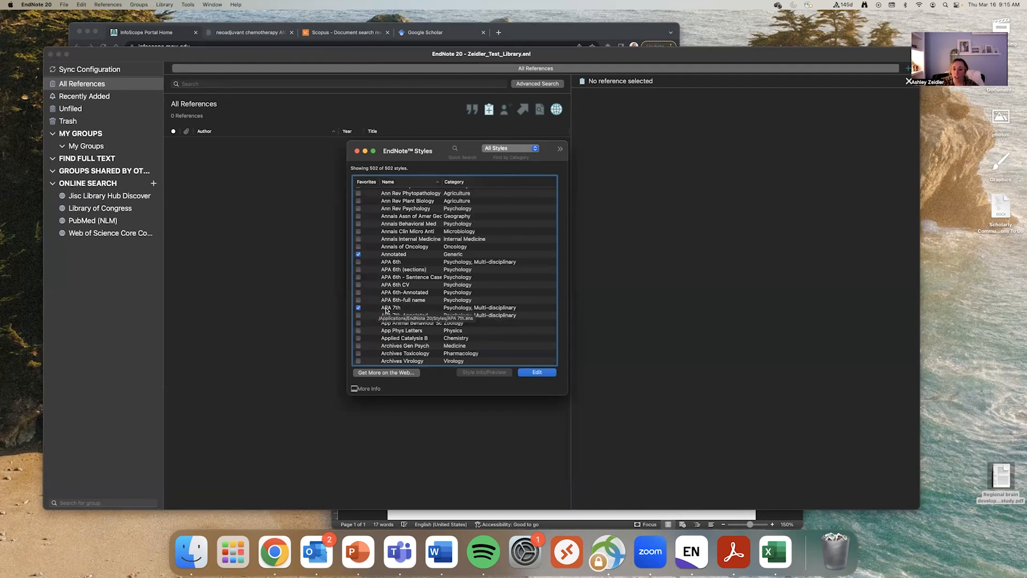
scroll(407, 331, "up", 1)
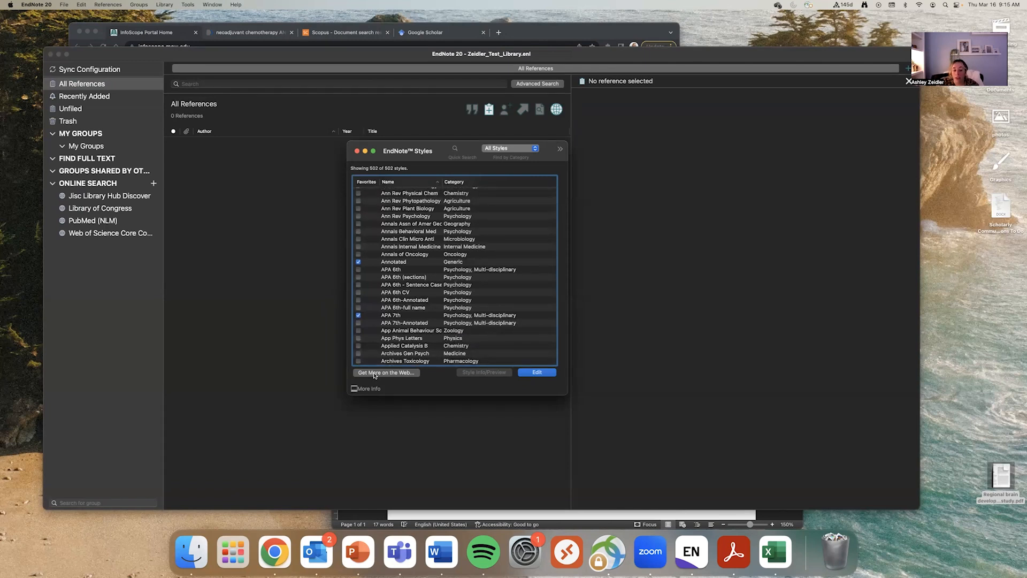
- Search the EndNote Output Styles website for 'pediatric' styles
left_click(384, 373)
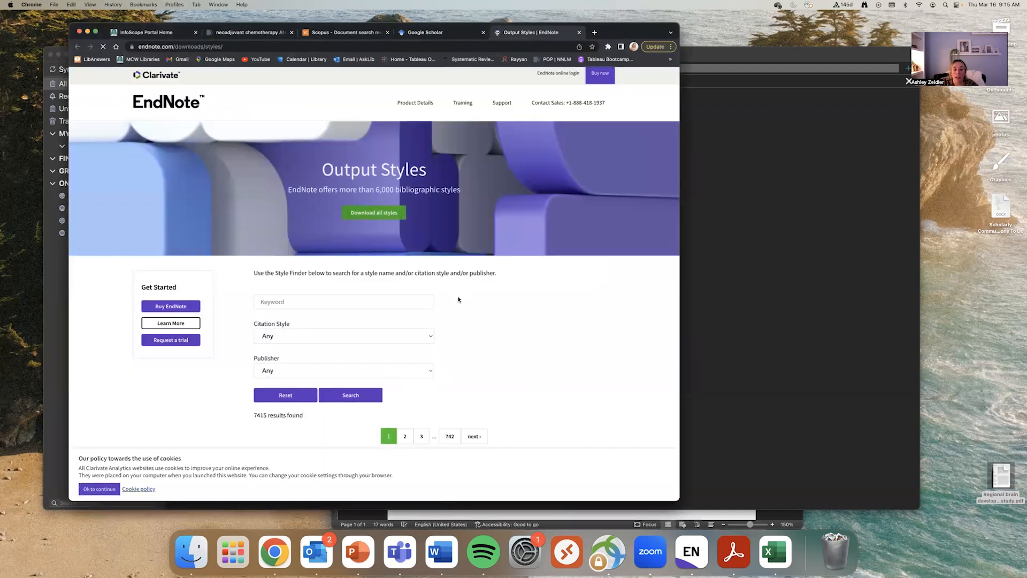
scroll(346, 274, "down", 4)
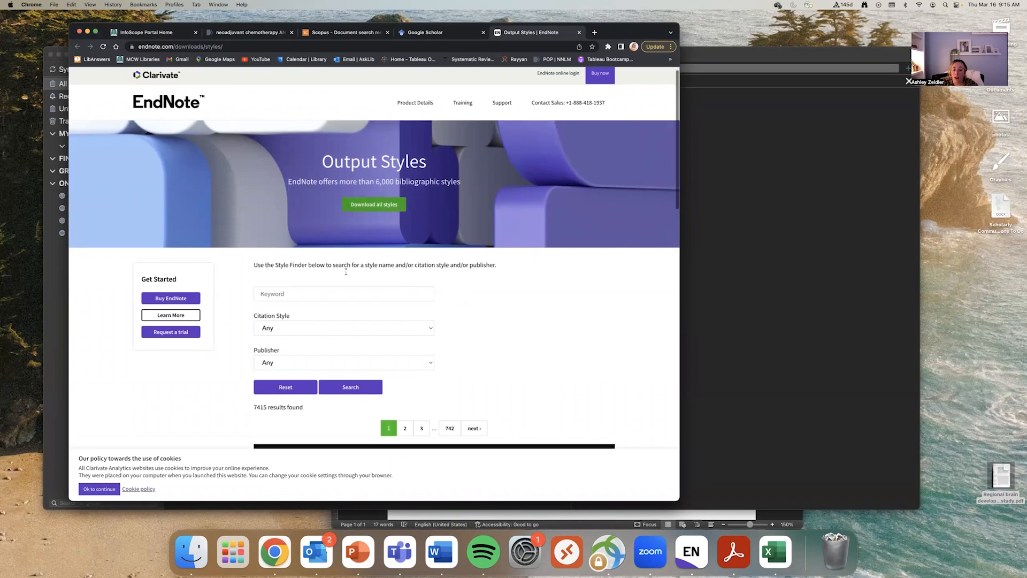
left_click(276, 198)
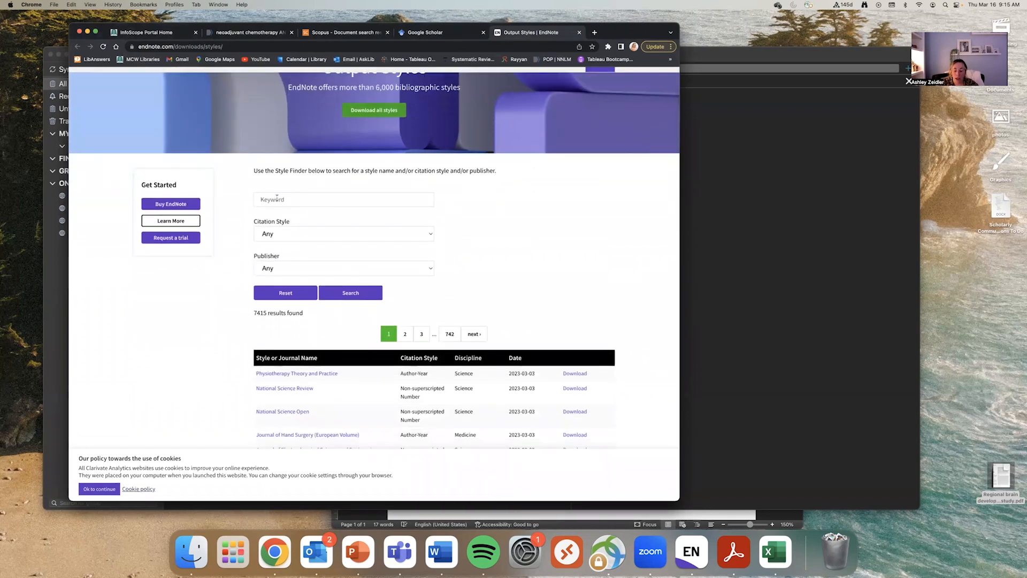
type("pediatric")
key("Return")
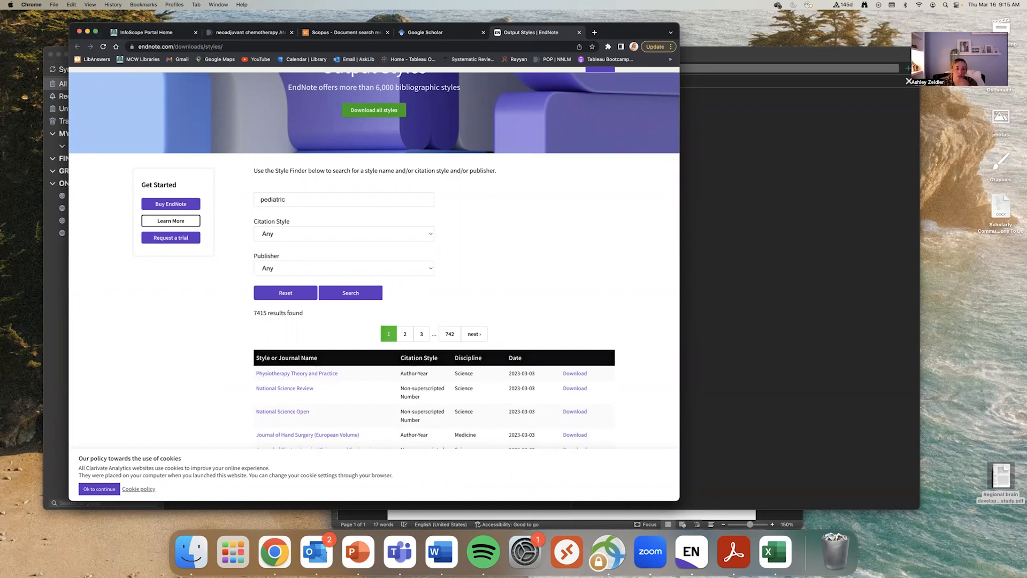
scroll(223, 293, "down", 5)
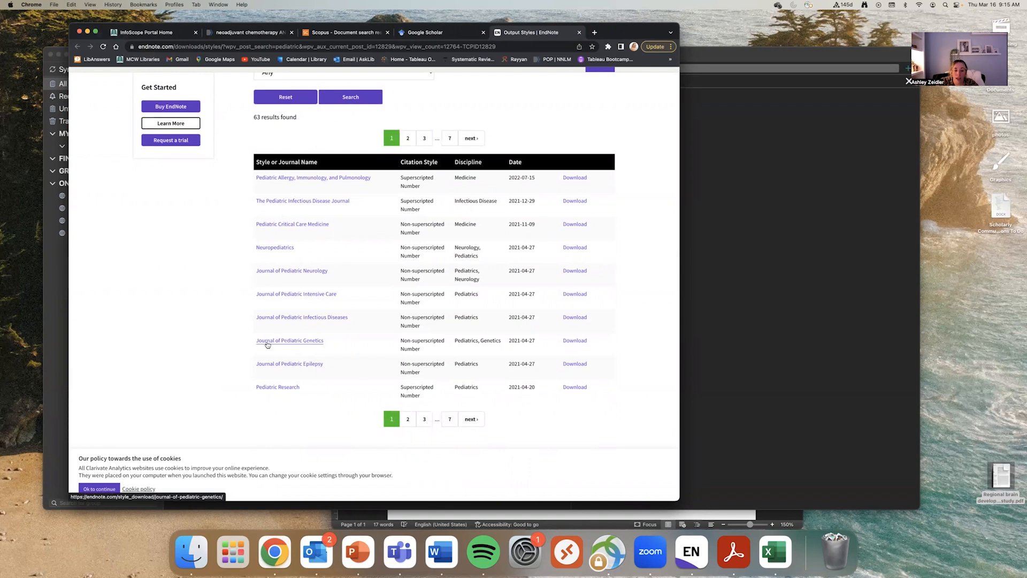
- Download one of the pediatric journal styles and return to the EndNote 20 library
left_click(577, 341)
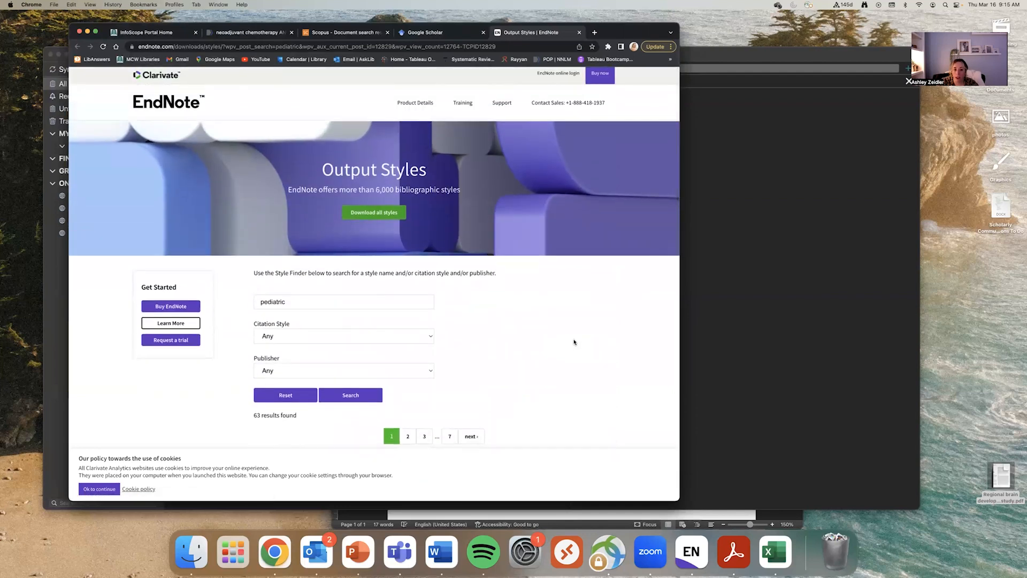
scroll(451, 348, "down", 5)
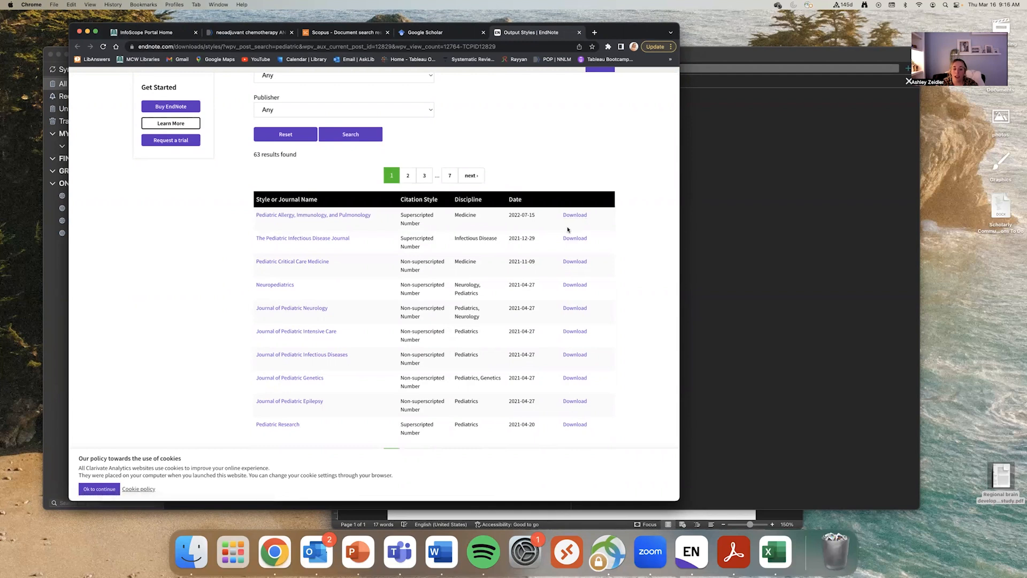
left_click(714, 311)
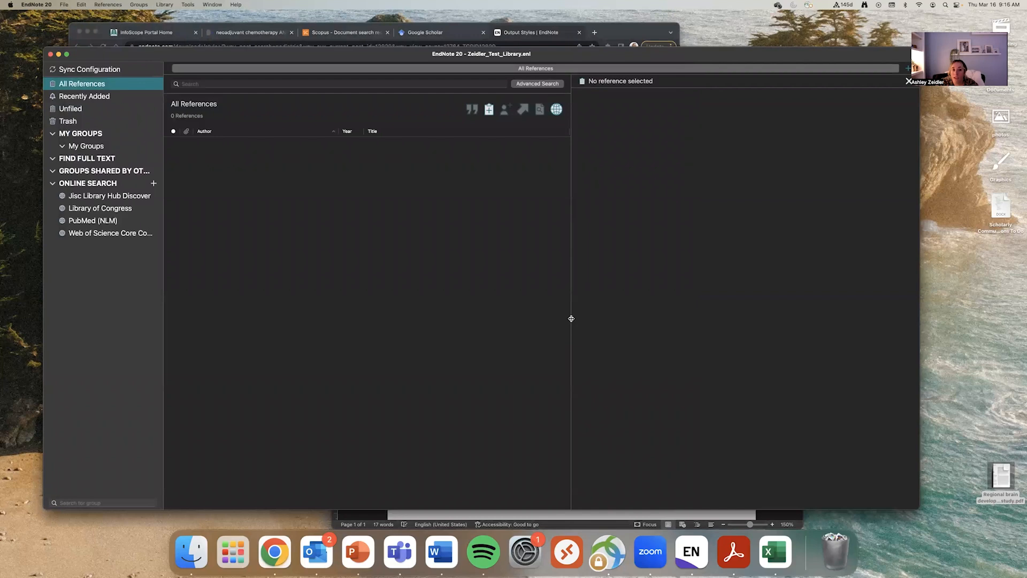
- Open the Style Manager via Tools > Output Styles and choose Get More on the Web
left_click(188, 5)
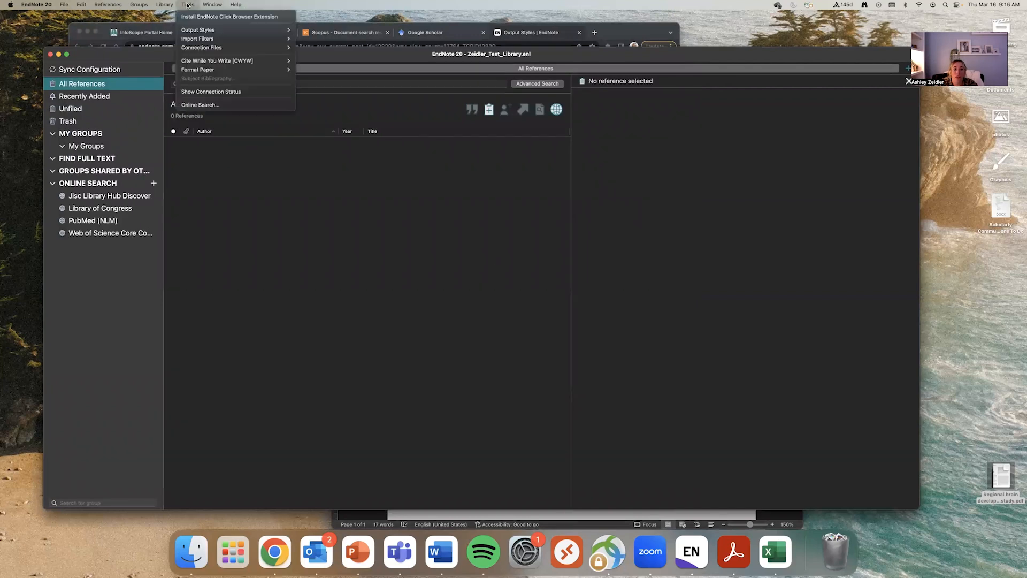
mouse_move(206, 32)
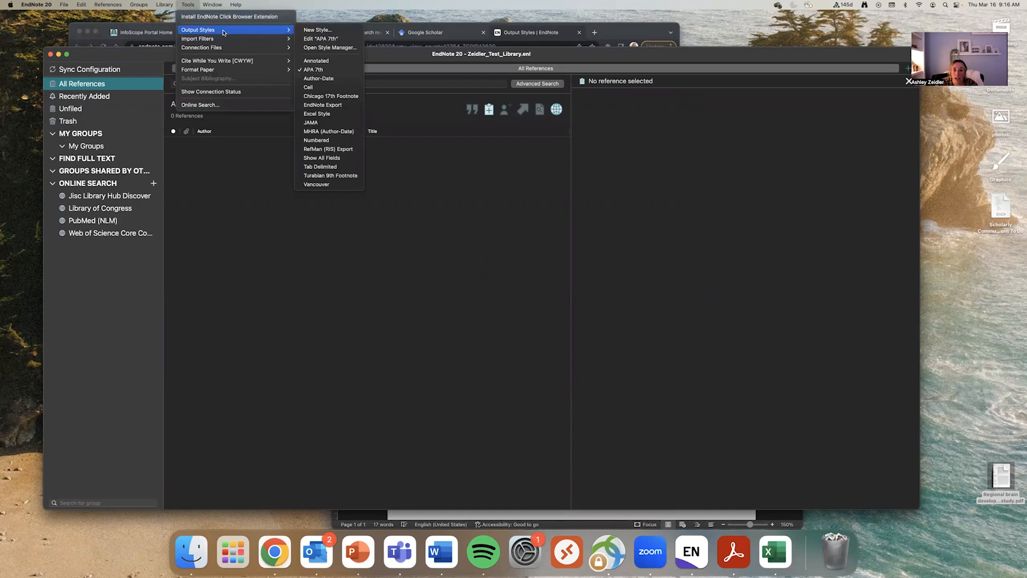
left_click(319, 48)
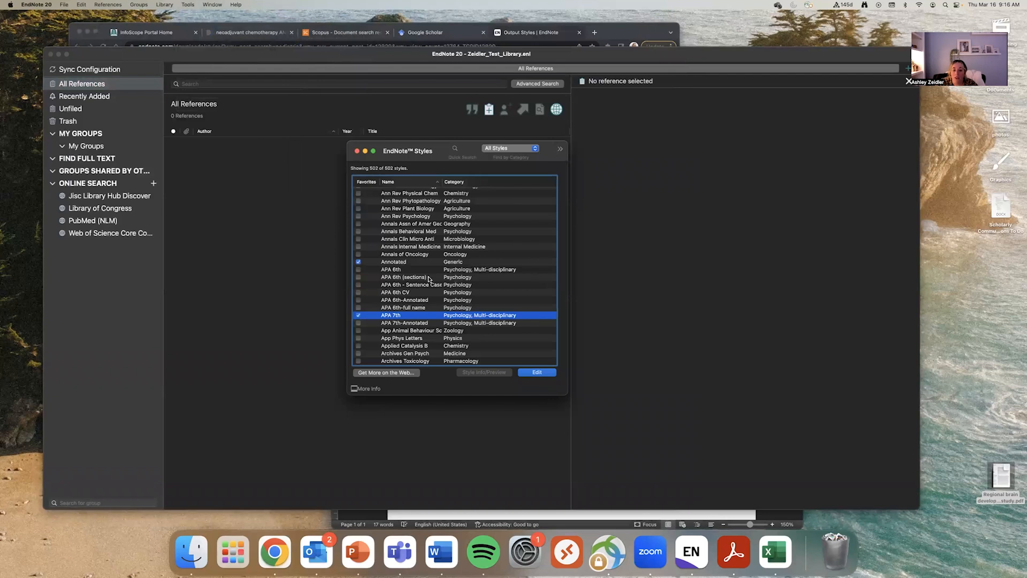
left_click(387, 373)
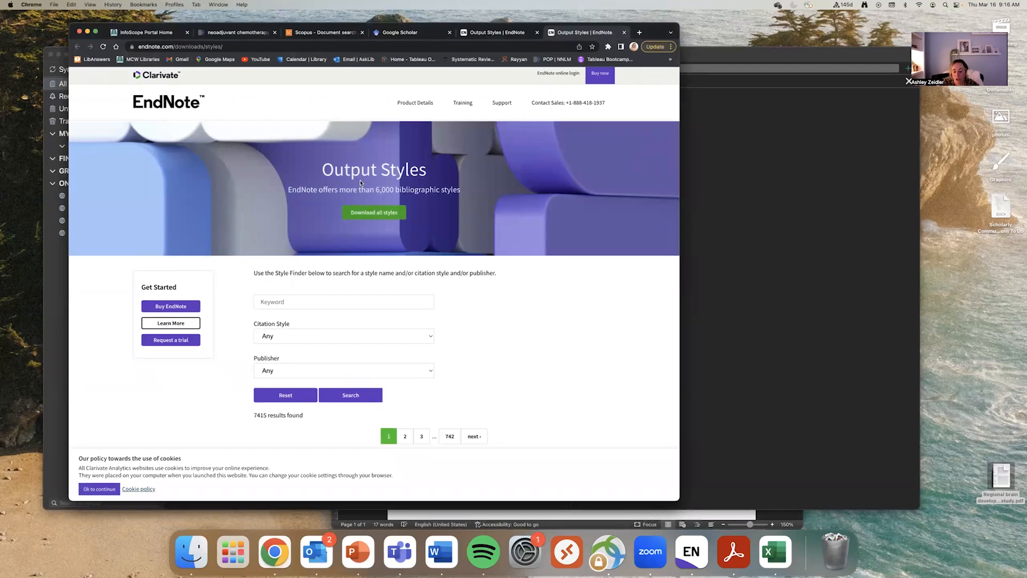
- Close the duplicate Output Styles web page and bring the EndNote 20 library forward
left_click(625, 33)
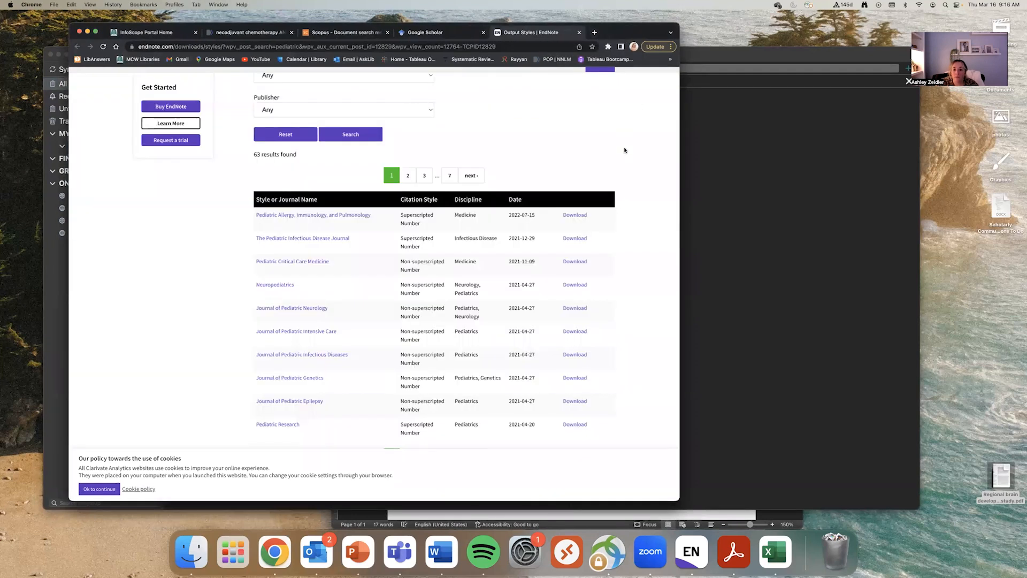
left_click(765, 208)
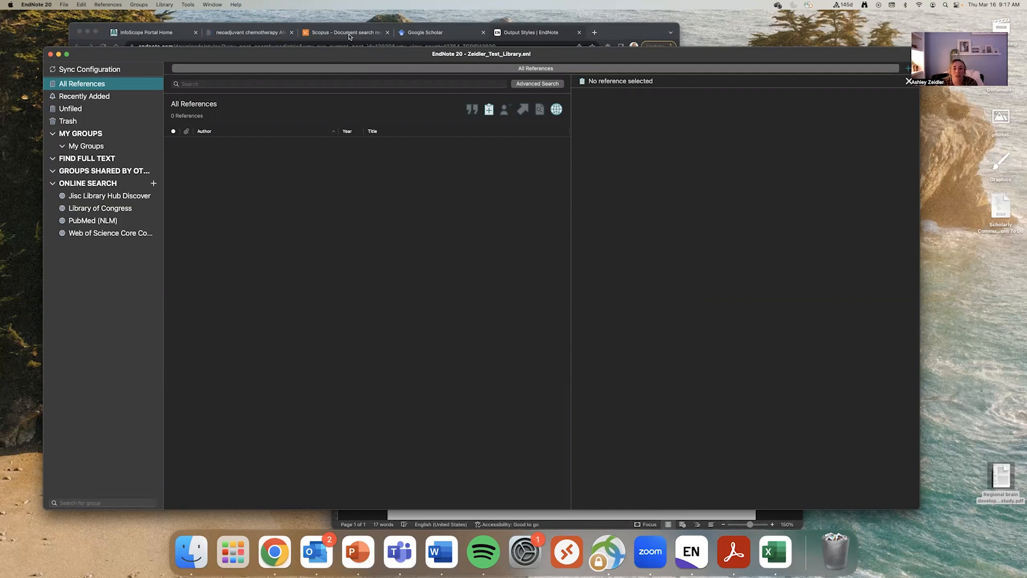
- Export all 2,761 PubMed results as a citation-manager .nbib file
left_click(249, 33)
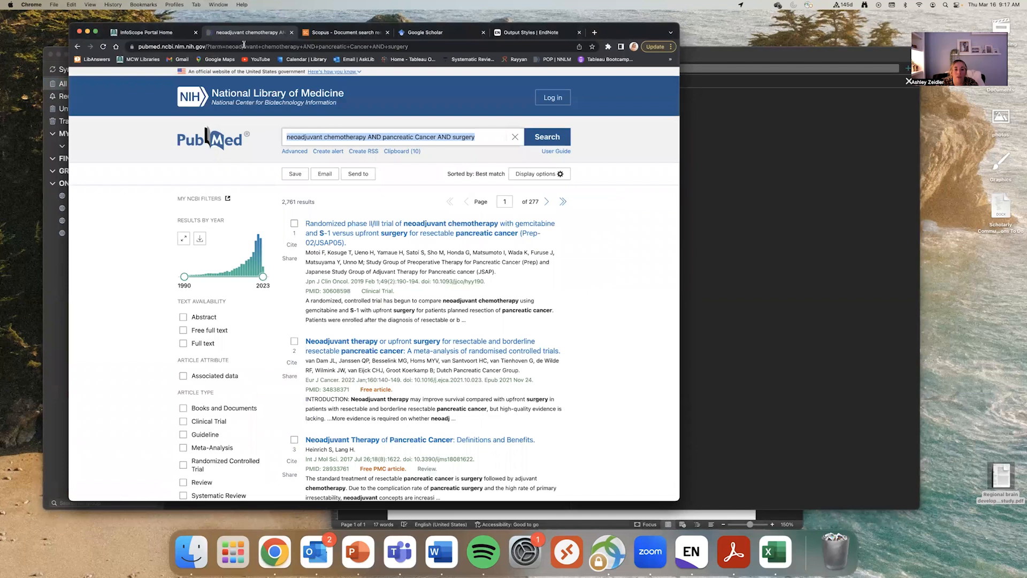
left_click(369, 206)
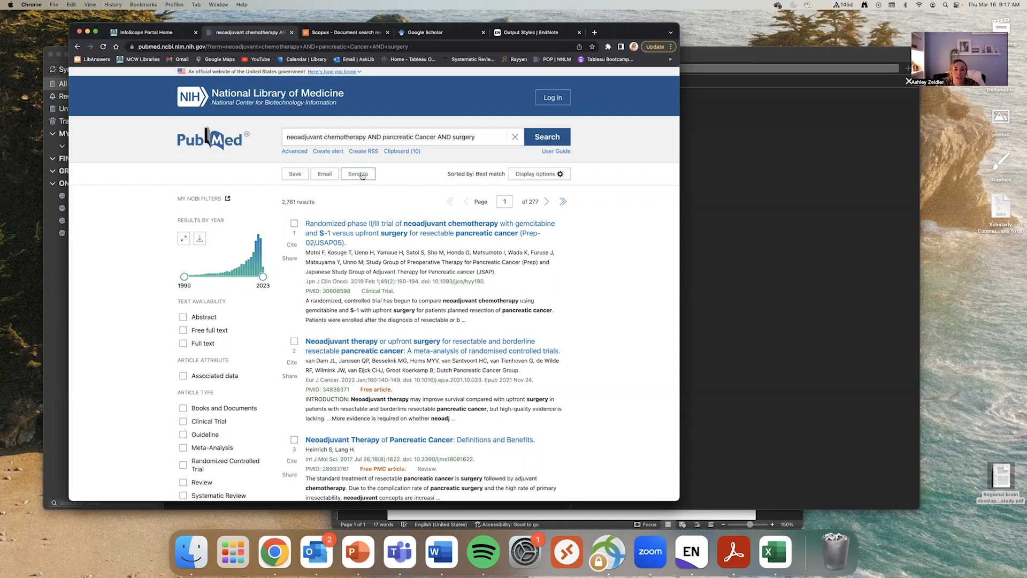
key("super+equal")
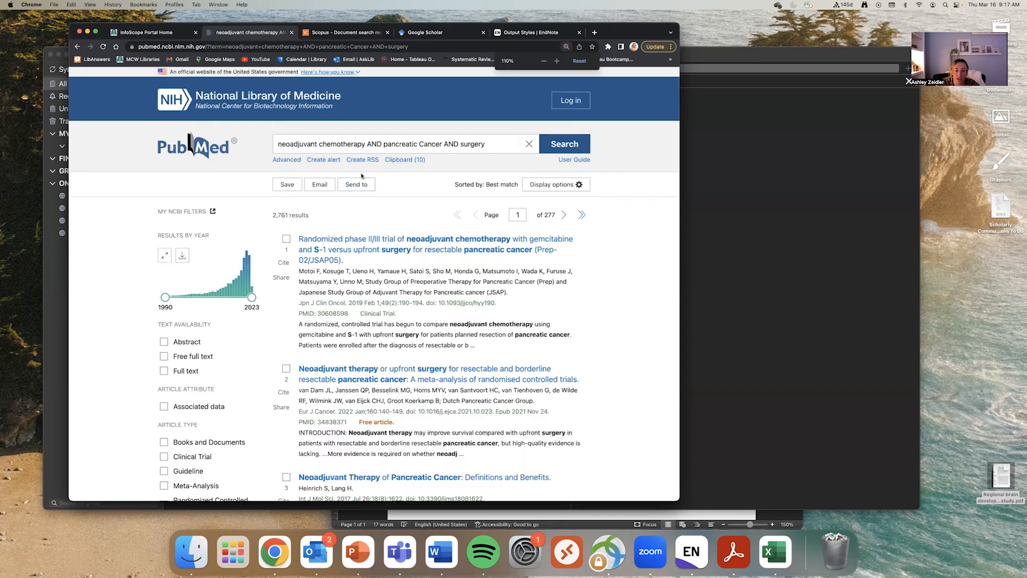
left_click(365, 189)
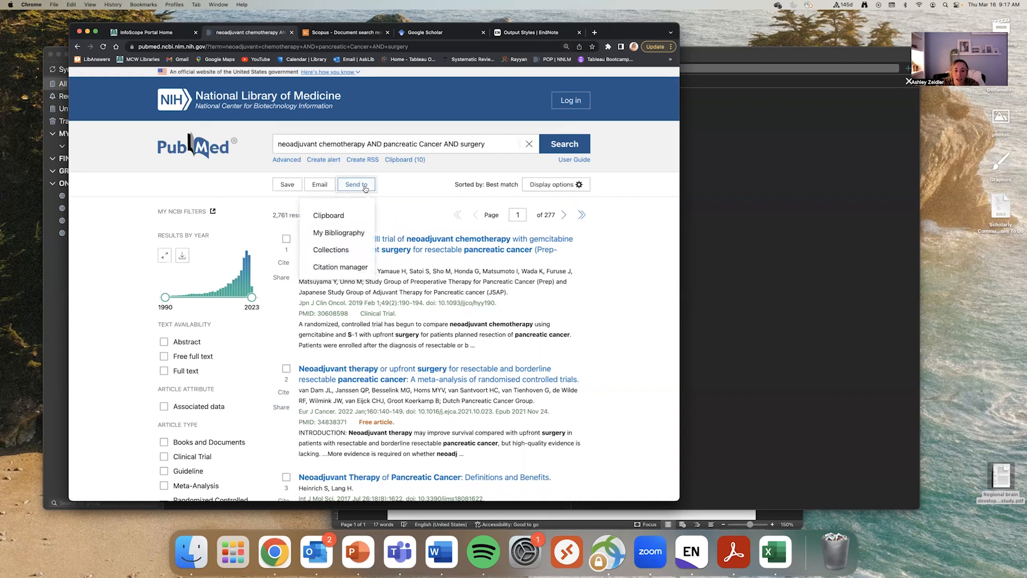
left_click(345, 267)
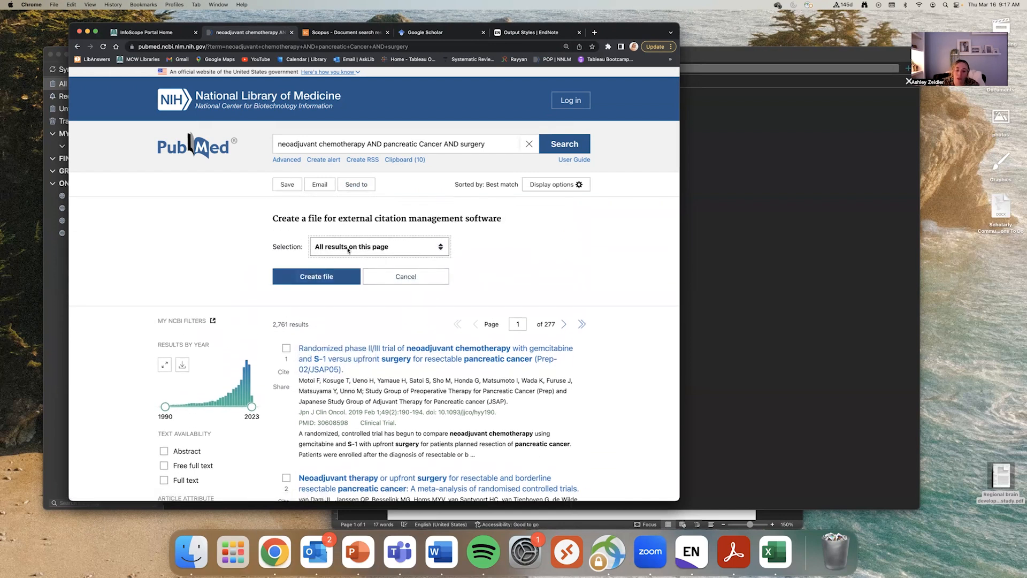
left_click(374, 245)
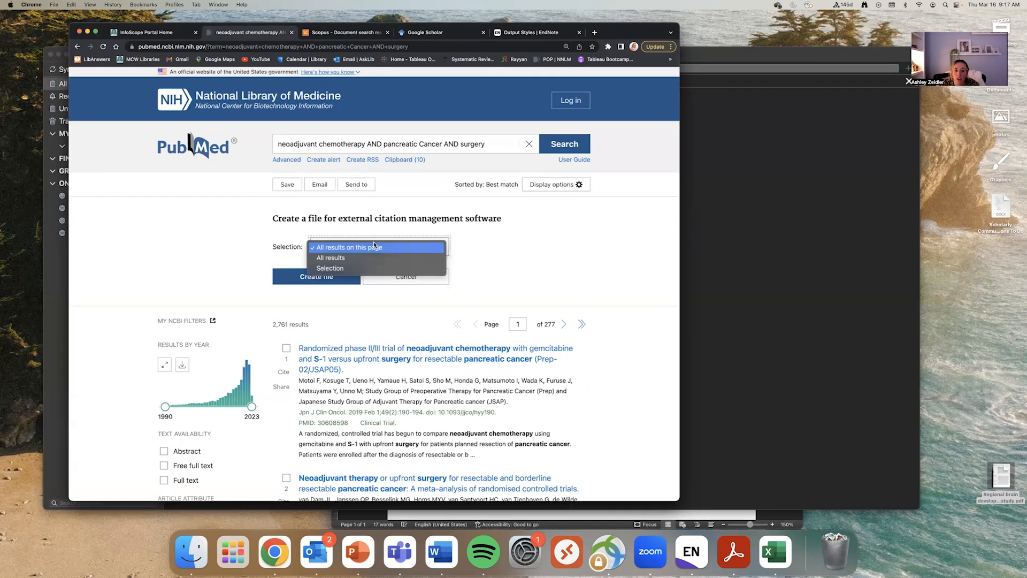
left_click(336, 259)
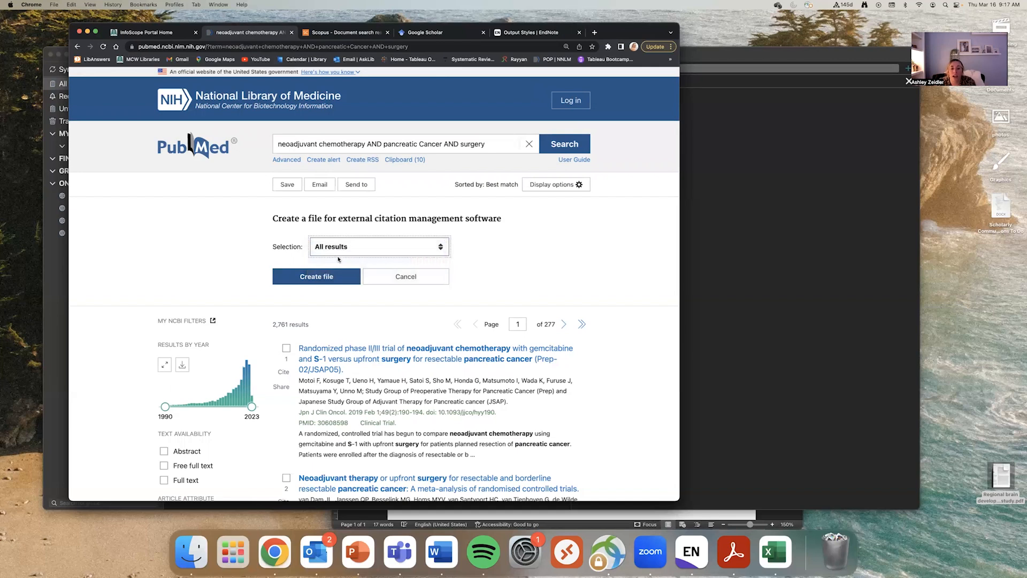
left_click(315, 277)
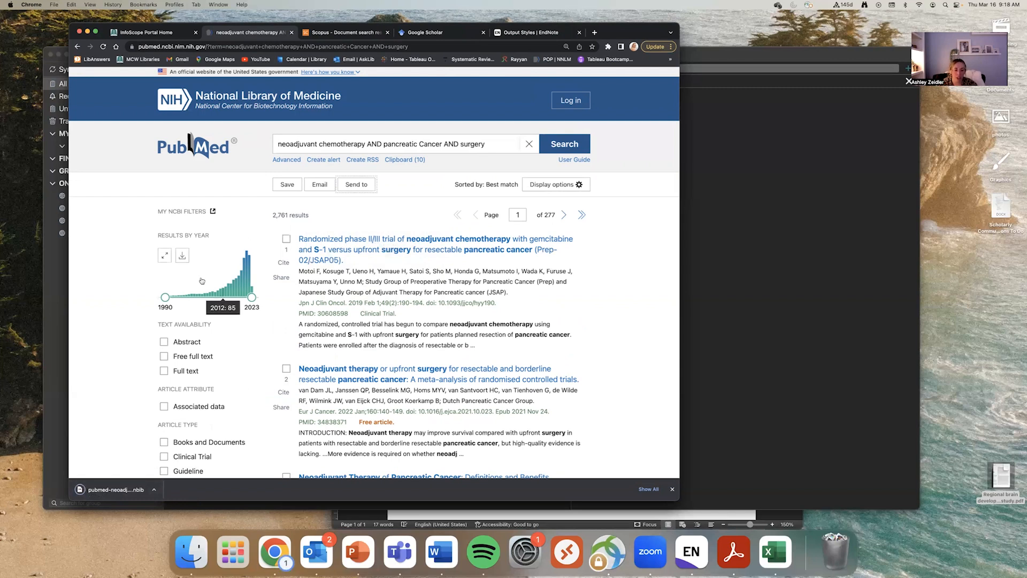
- Import the PubMed citation file and sign in to the MCW library with username and password
left_click(109, 491)
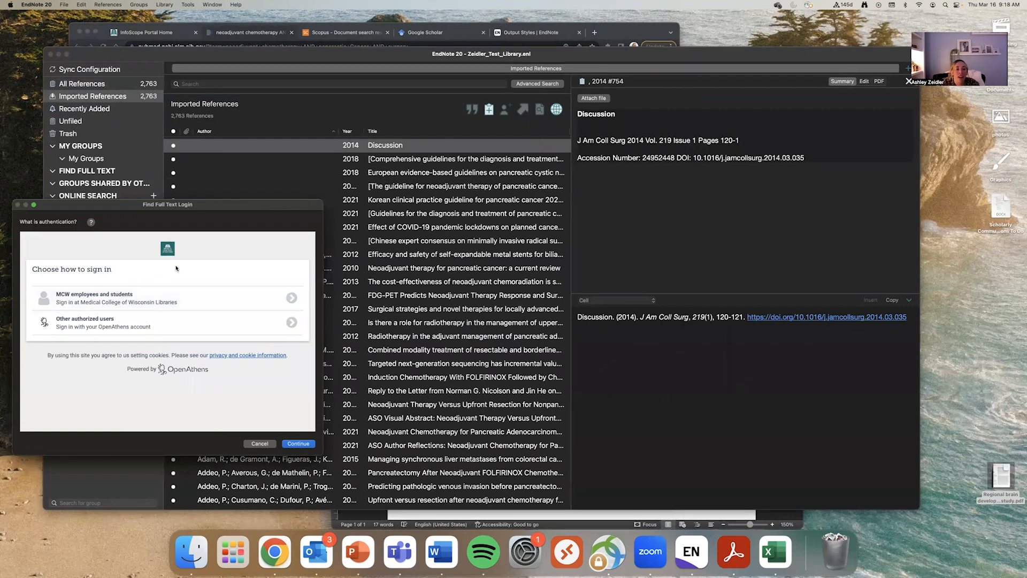
left_click_drag(136, 208, 139, 222)
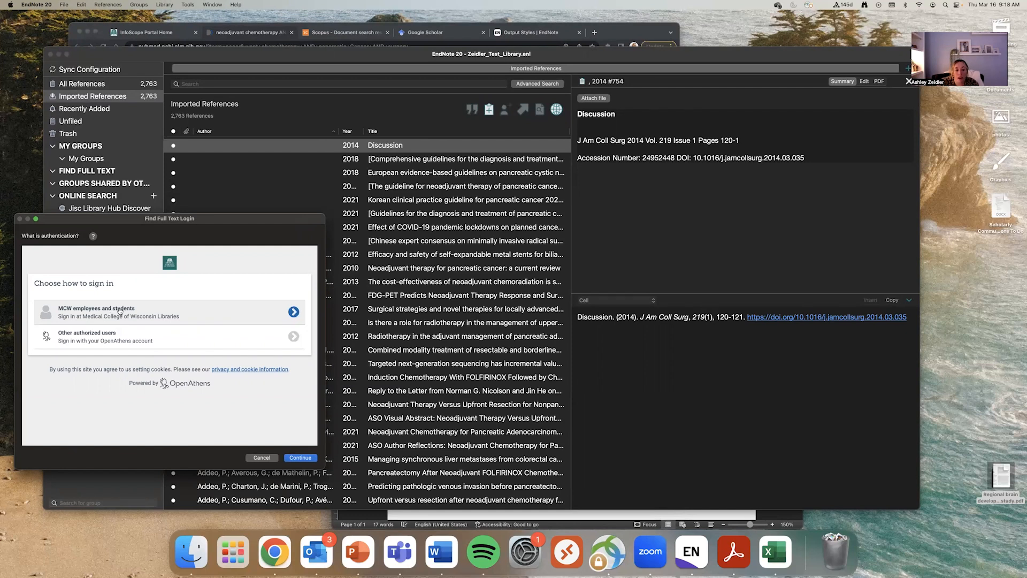
left_click(123, 311)
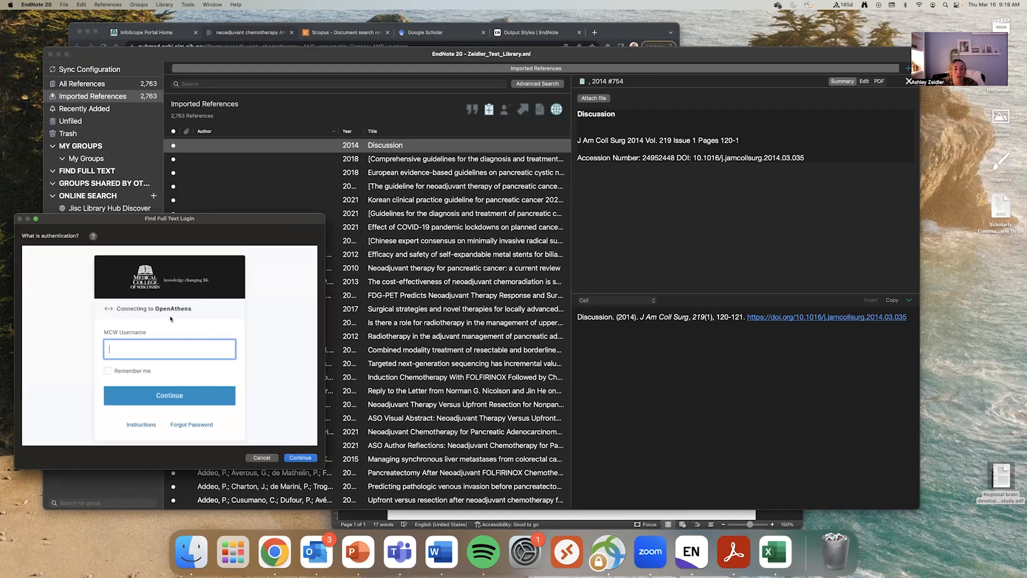
type("azeidler")
key("Return")
type("••••••••••")
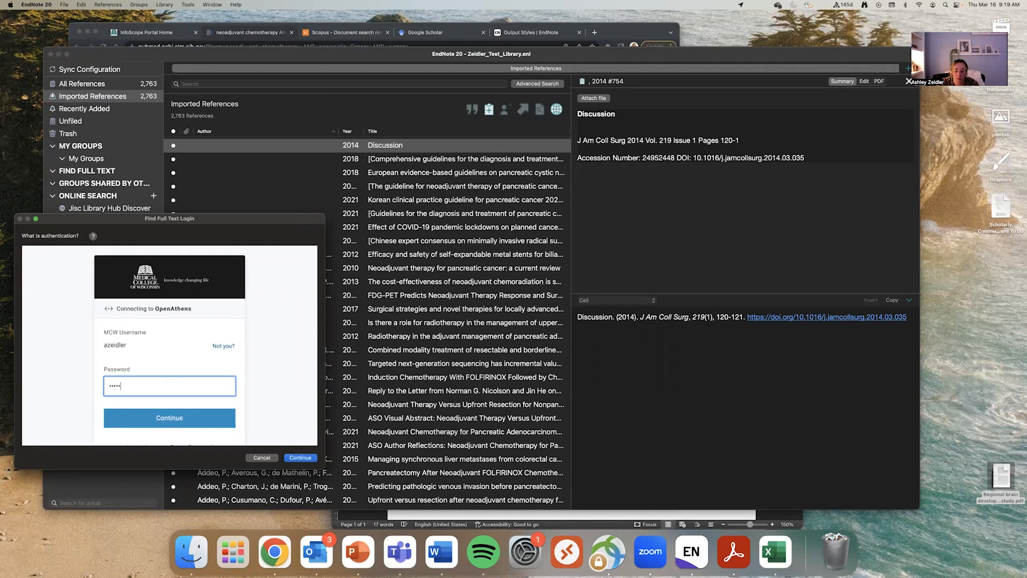
key("Return")
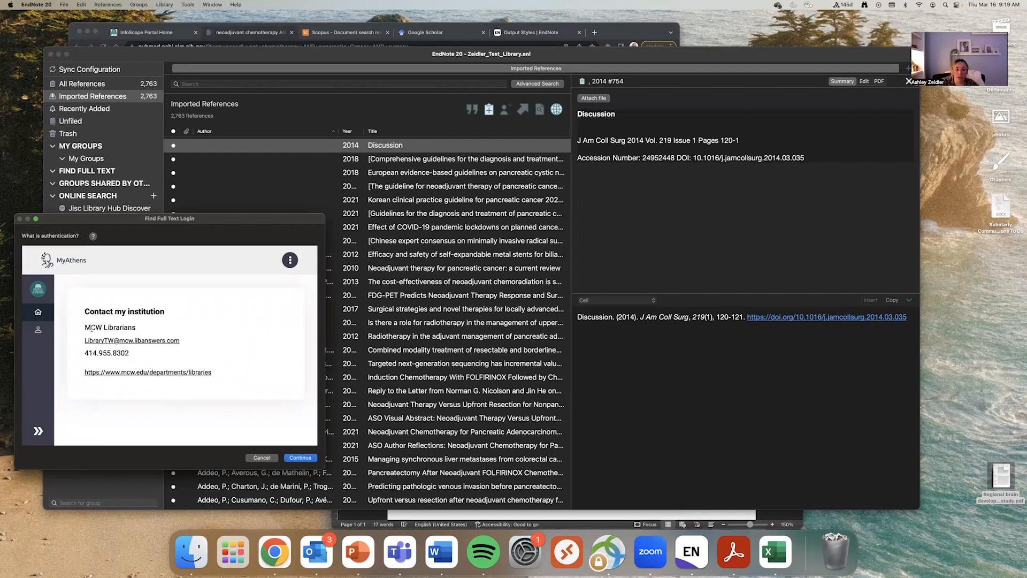
- Start Find Full Text on the references, accepting the 250-record limit
left_click(300, 458)
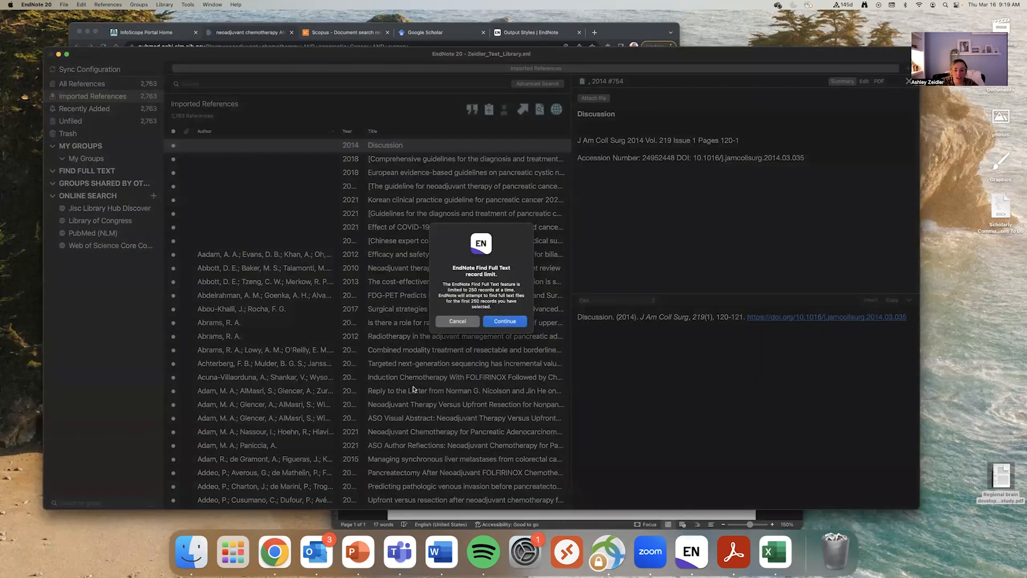
left_click(499, 321)
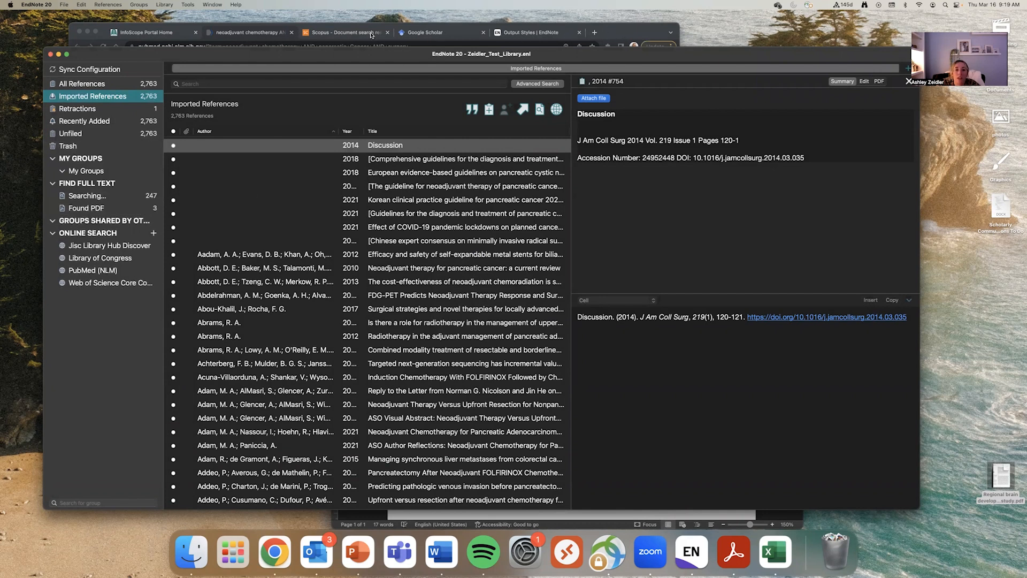
left_click(353, 34)
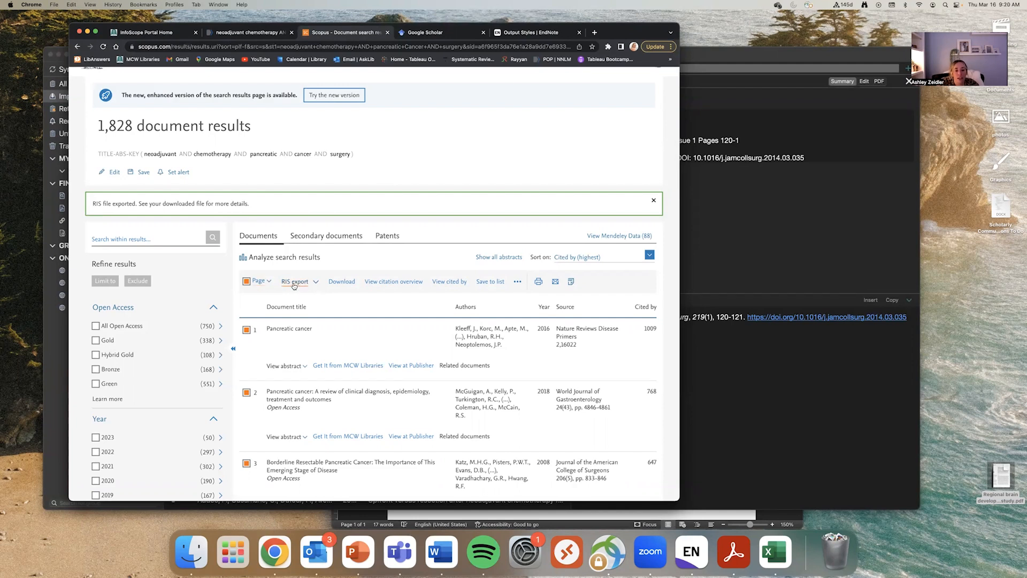
- Select all 1,828 Scopus results and open the RIS export settings
left_click(267, 281)
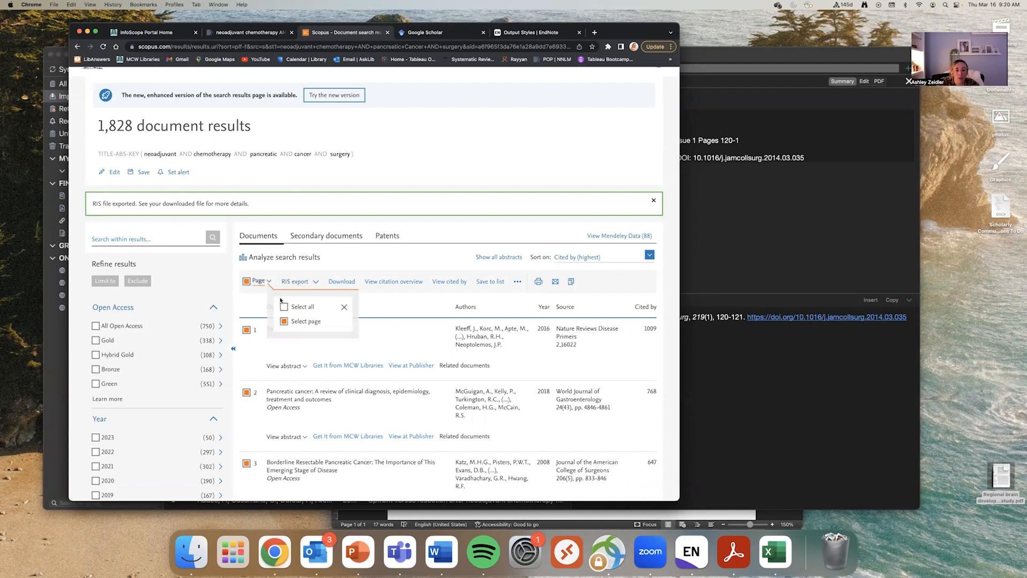
left_click(281, 307)
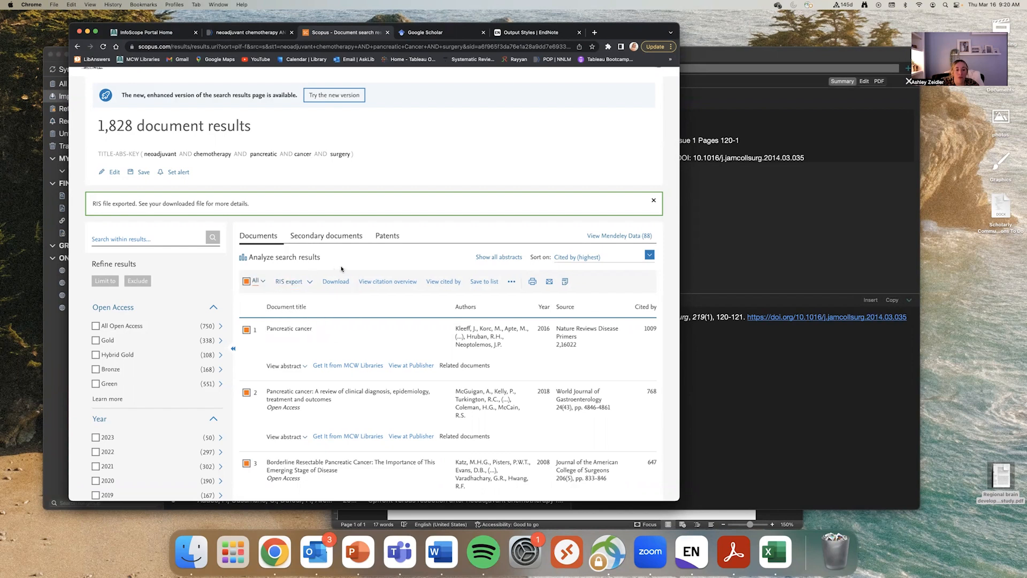
scroll(345, 265, "down", 1)
scroll(345, 264, "down", 3)
scroll(345, 264, "down", 5)
scroll(345, 265, "up", 10)
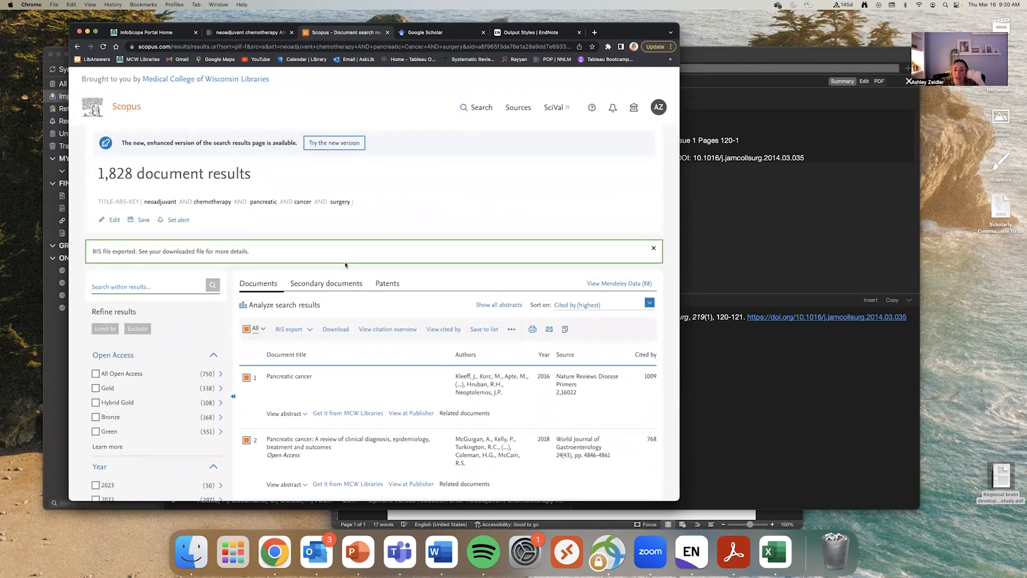
scroll(345, 265, "down", 3)
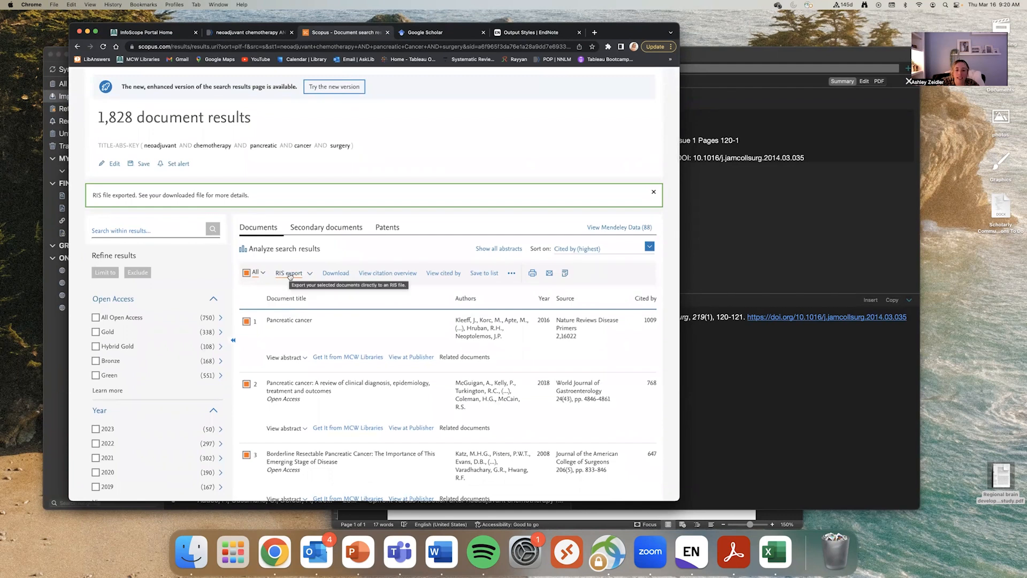
left_click(290, 273)
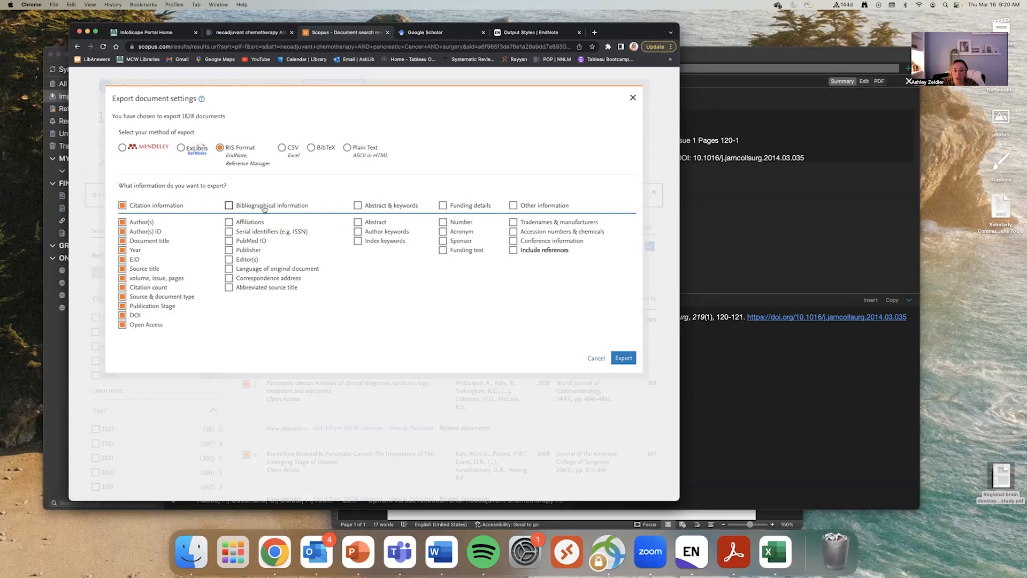
- Include abstracts and keywords, export the 1,828 results as RIS, and return to EndNote
left_click(357, 205)
left_click(624, 358)
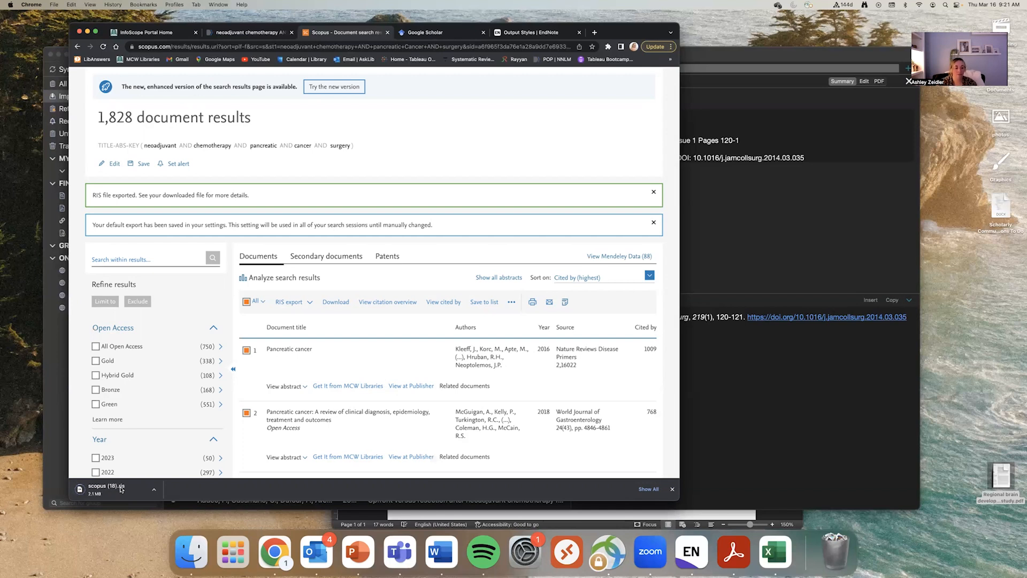
left_click(50, 372)
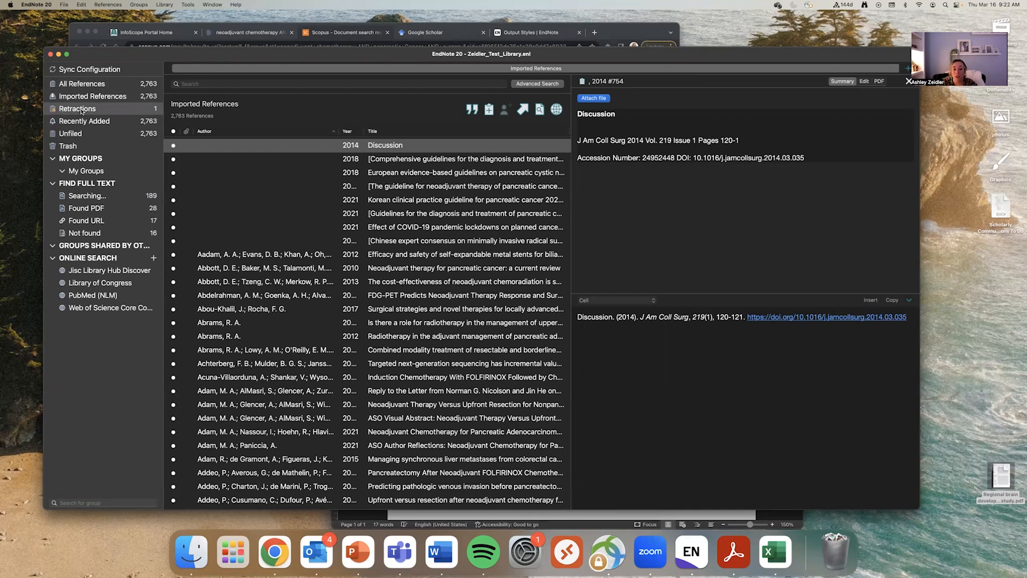
- Review the Retractions group, then import the scopus (18).ris download into EndNote
left_click(80, 109)
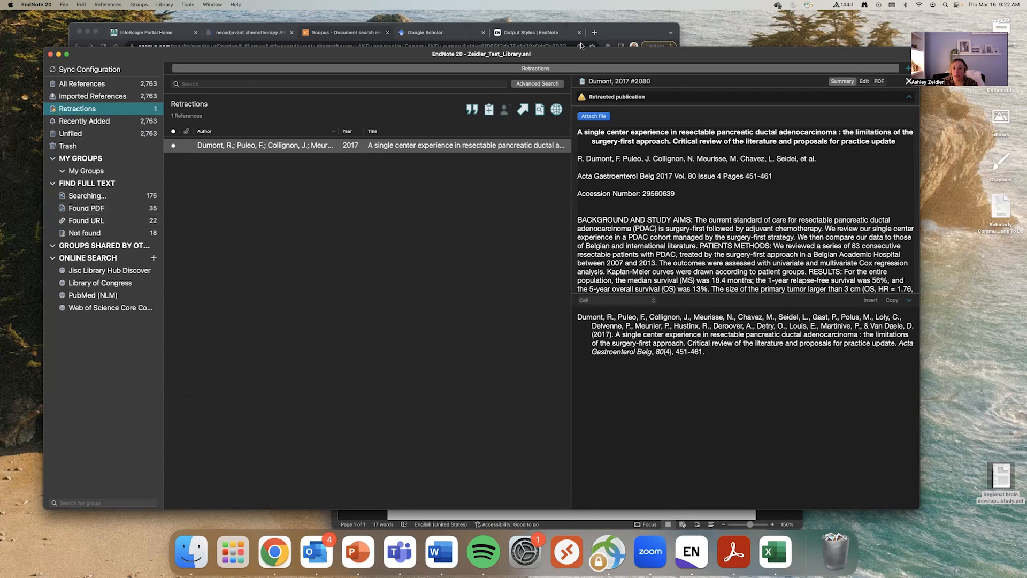
left_click(624, 37)
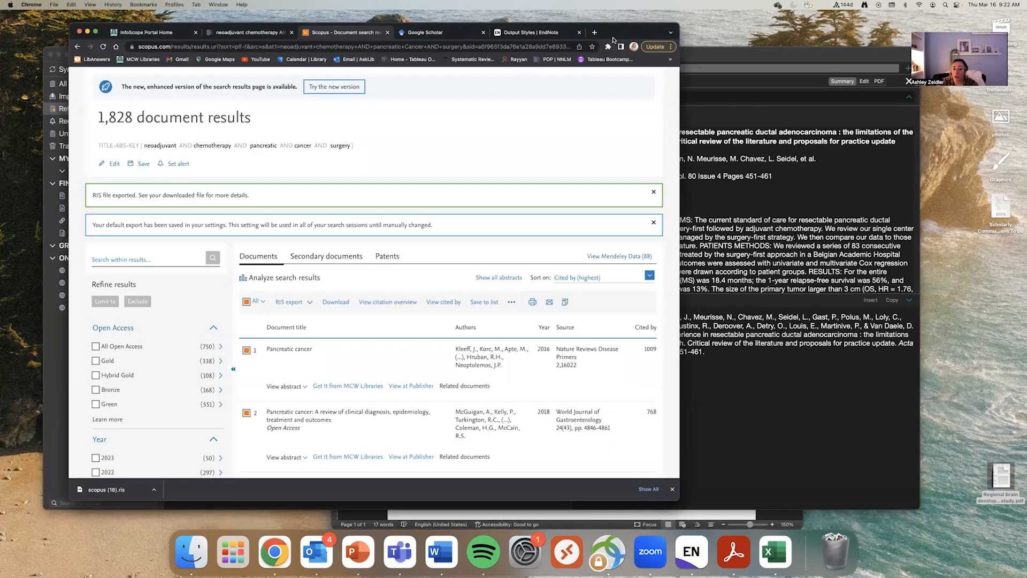
left_click(109, 490)
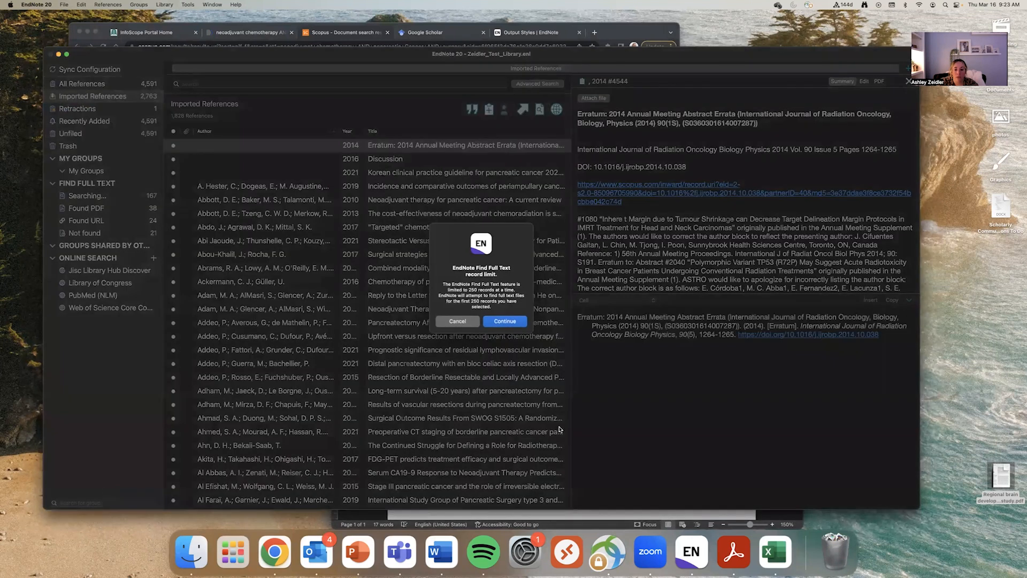
- Accept the 250-record limit so Find Full Text runs on the new Scopus imports
left_click(503, 321)
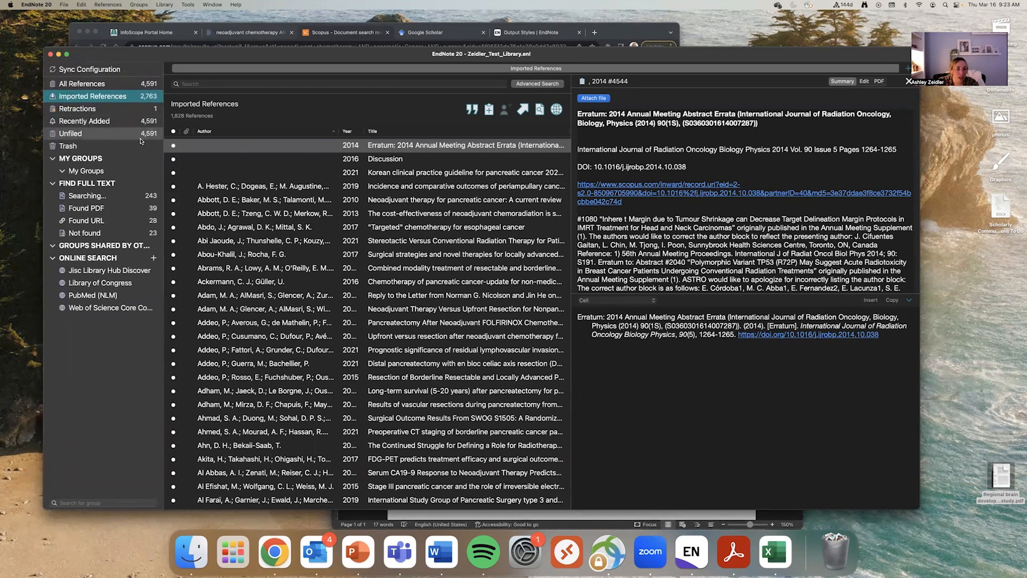
scroll(453, 229, "down", 5)
scroll(453, 229, "up", 6)
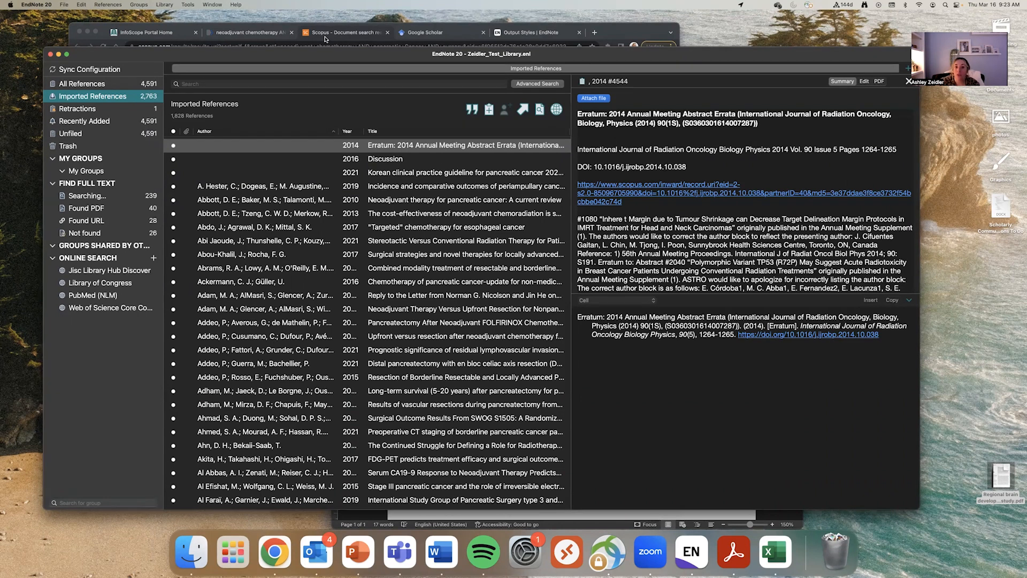
- In Google Scholar settings, set the bibliography manager to show EndNote import links and save
left_click(425, 34)
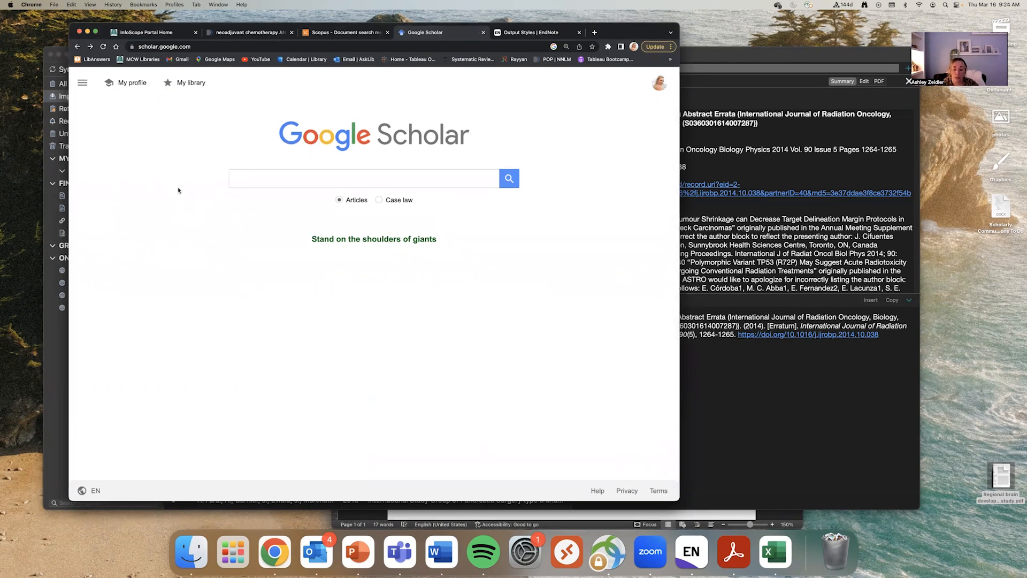
left_click(83, 84)
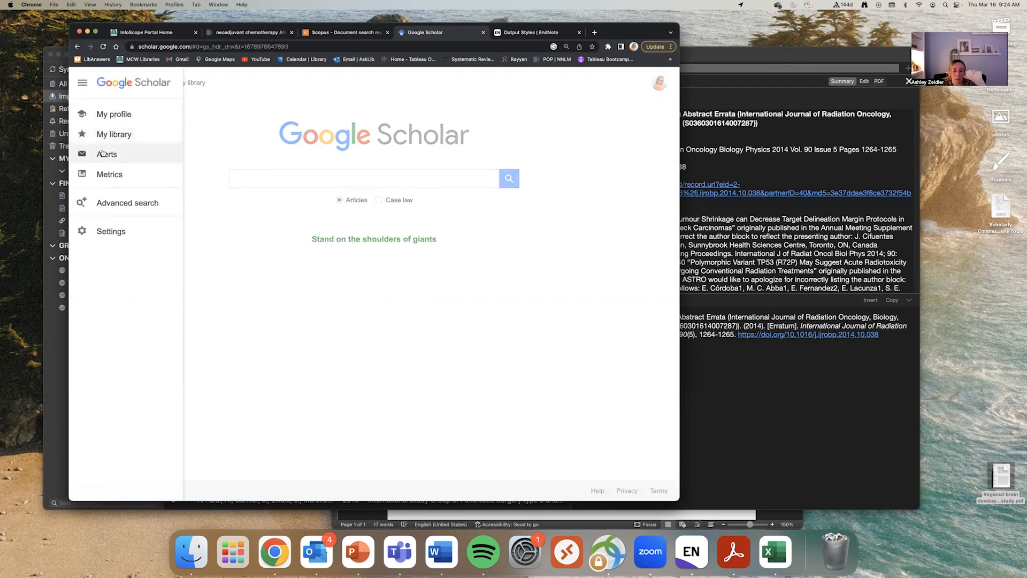
left_click(113, 234)
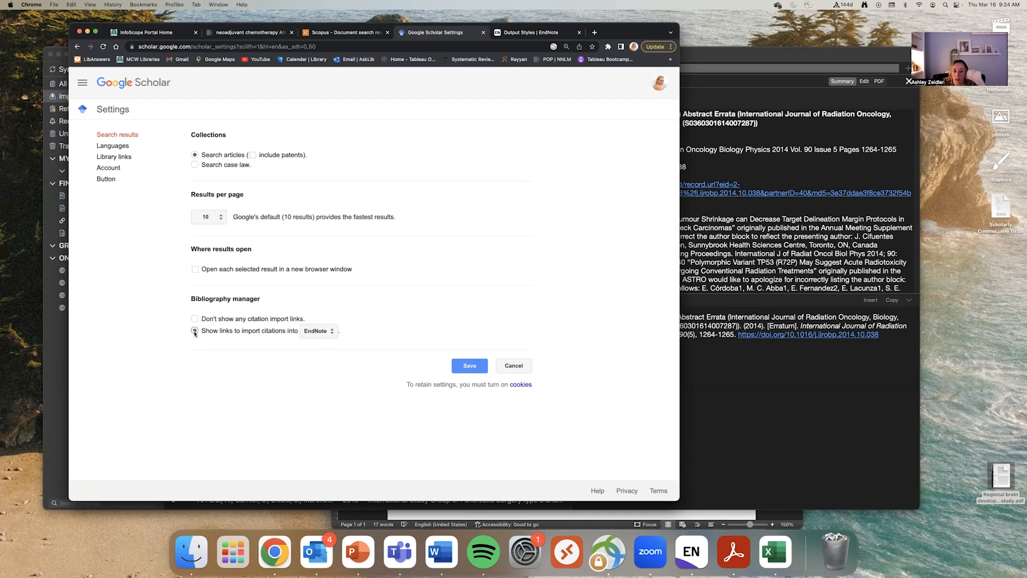
left_click(320, 333)
left_click(321, 347)
left_click(471, 367)
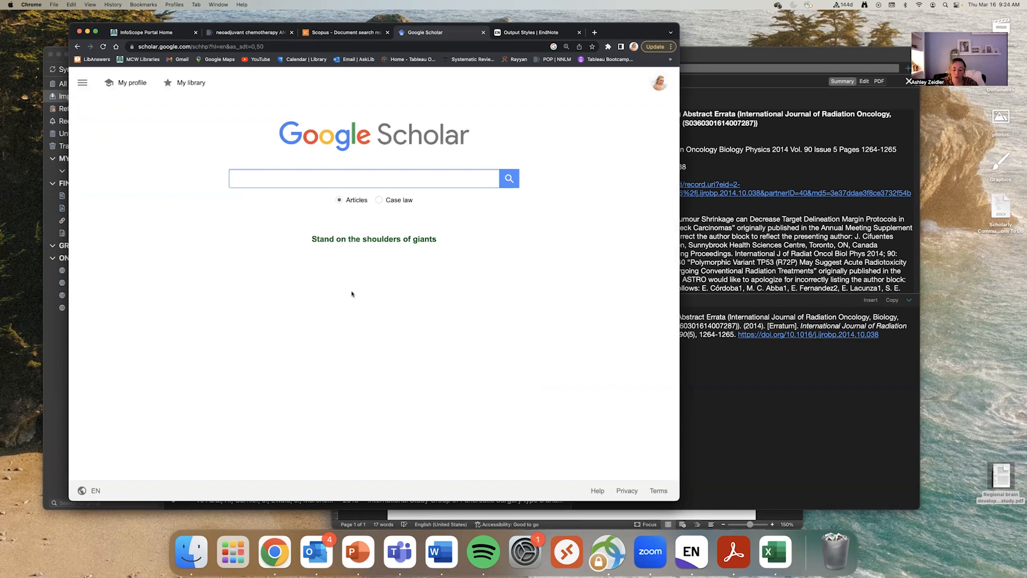
- Search Google Scholar for 'pancreatic cancer progression'
type("panc")
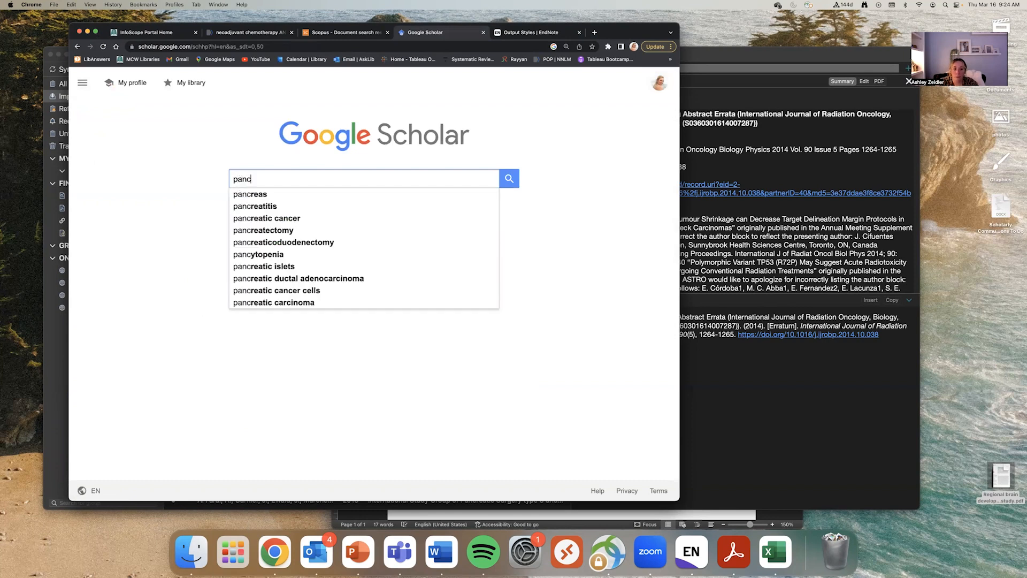
type("reatic cancer progression")
key("Return")
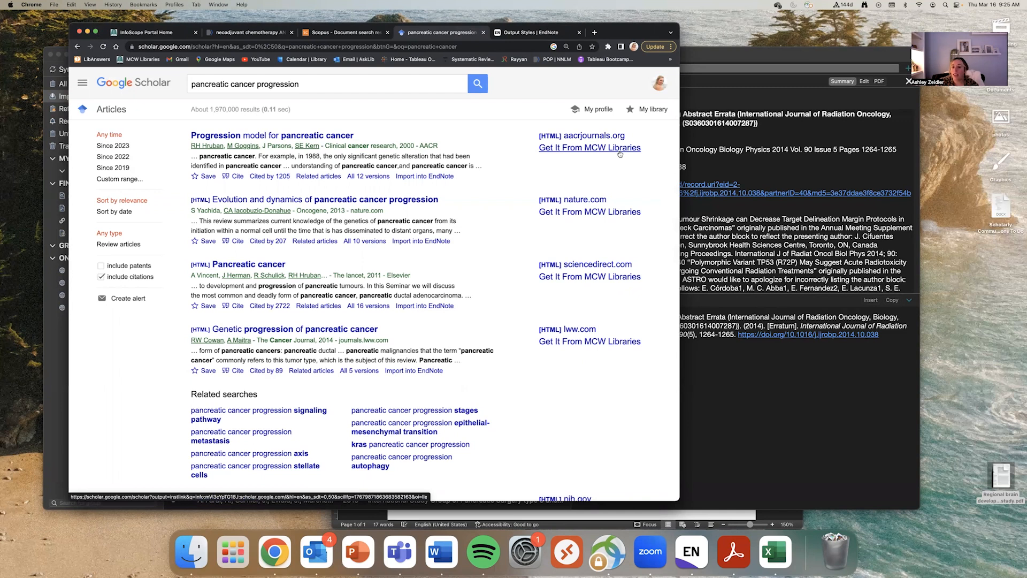
left_click(81, 85)
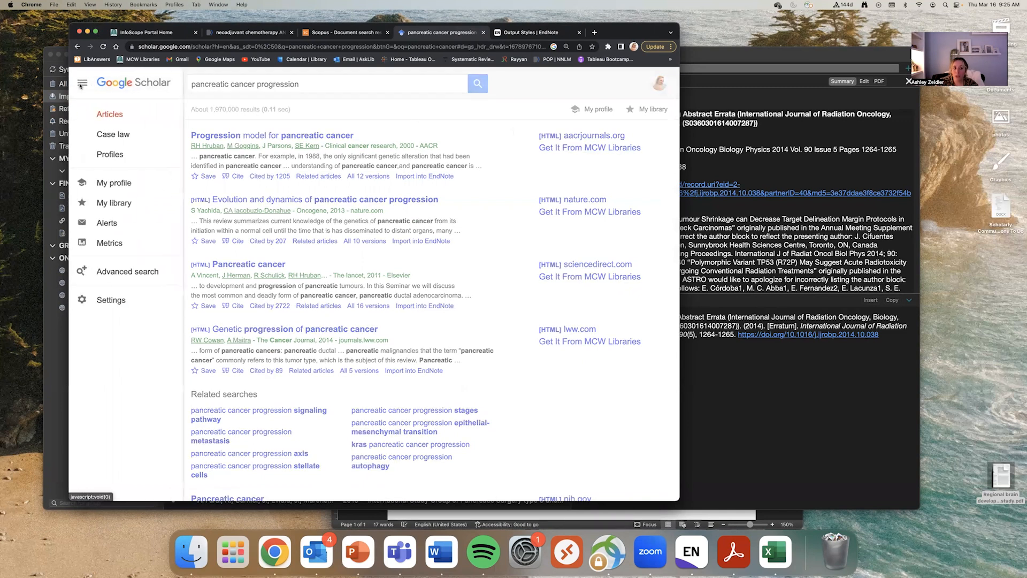
- Save Medical College of Wisconsin as a Scholar library link, then close the Scholar tab
left_click(112, 300)
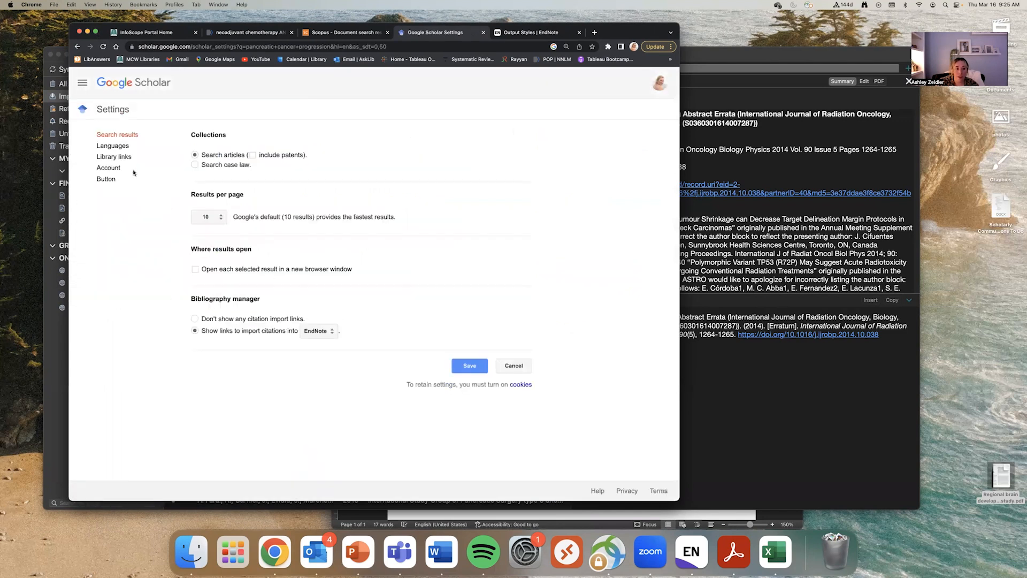
left_click(123, 158)
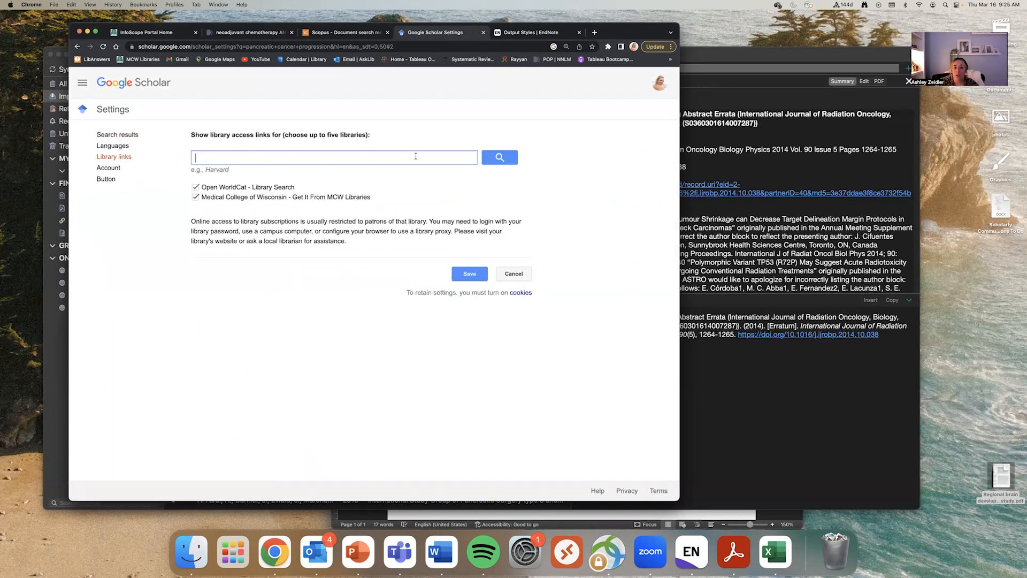
type("medical college o")
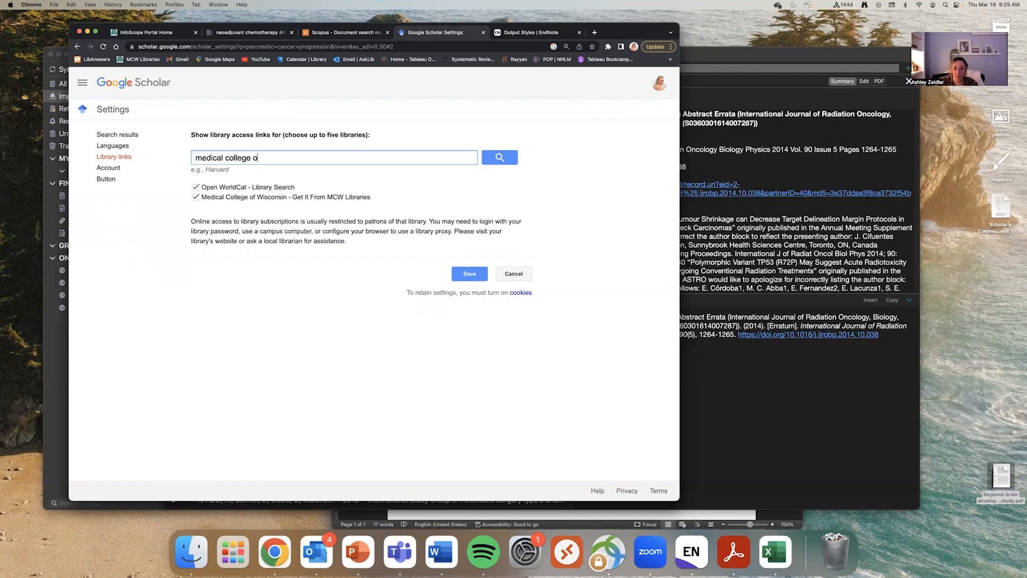
type("f wisconsin")
left_click(501, 161)
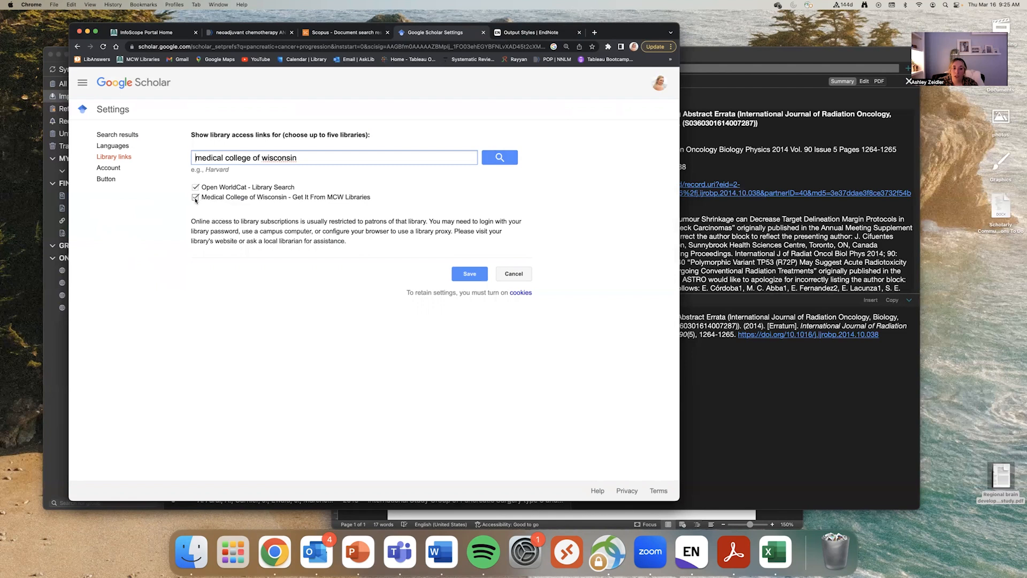
left_click(470, 273)
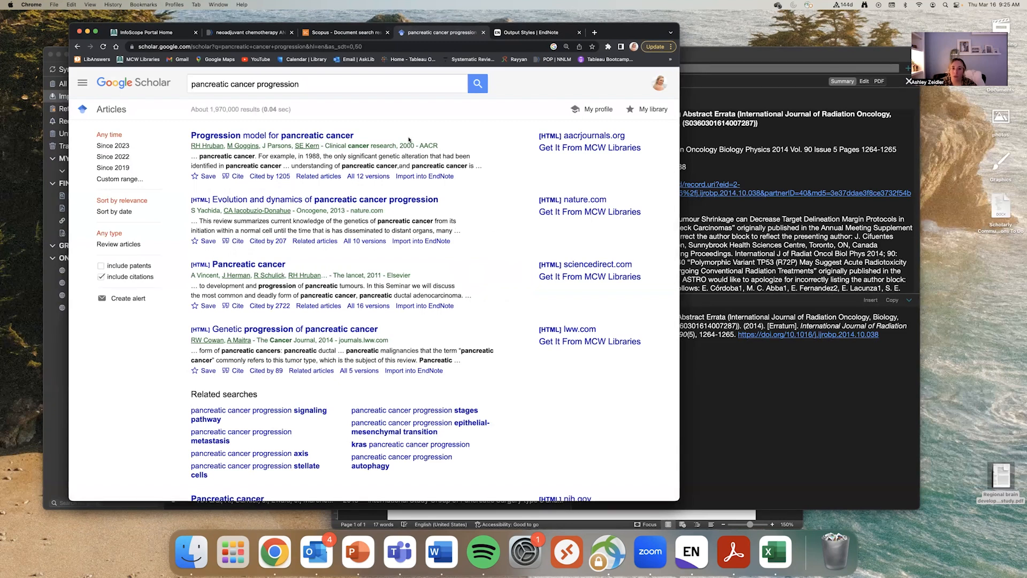
left_click(483, 33)
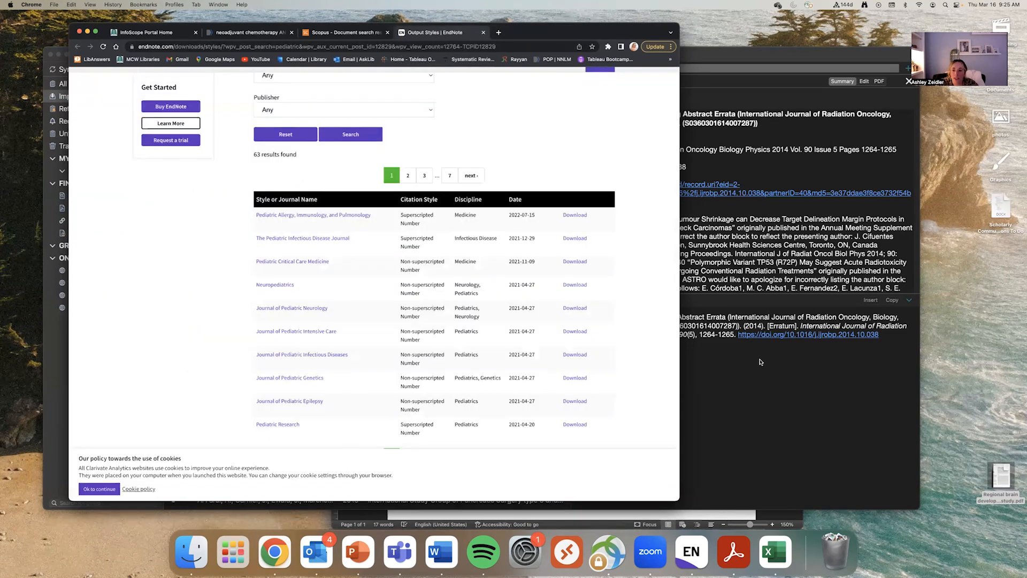
- Bring the EndNote 20 library window in front of Chrome
left_click(808, 382)
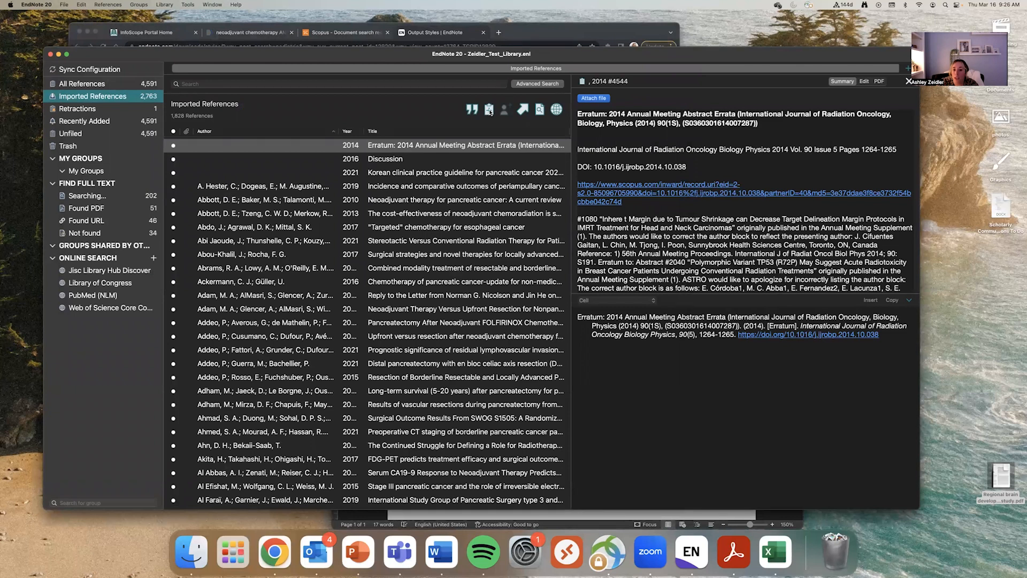
- Create a new reference, enlarge its window, and set its reference type to Web Page
left_click(489, 111)
left_click_drag(208, 112, 433, 106)
left_click_drag(467, 282, 565, 383)
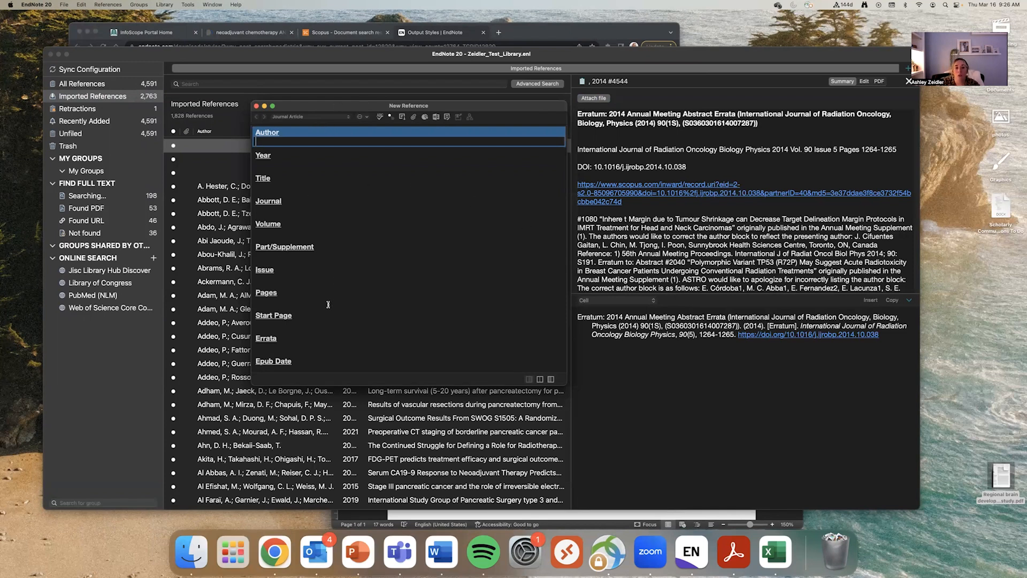
left_click(344, 119)
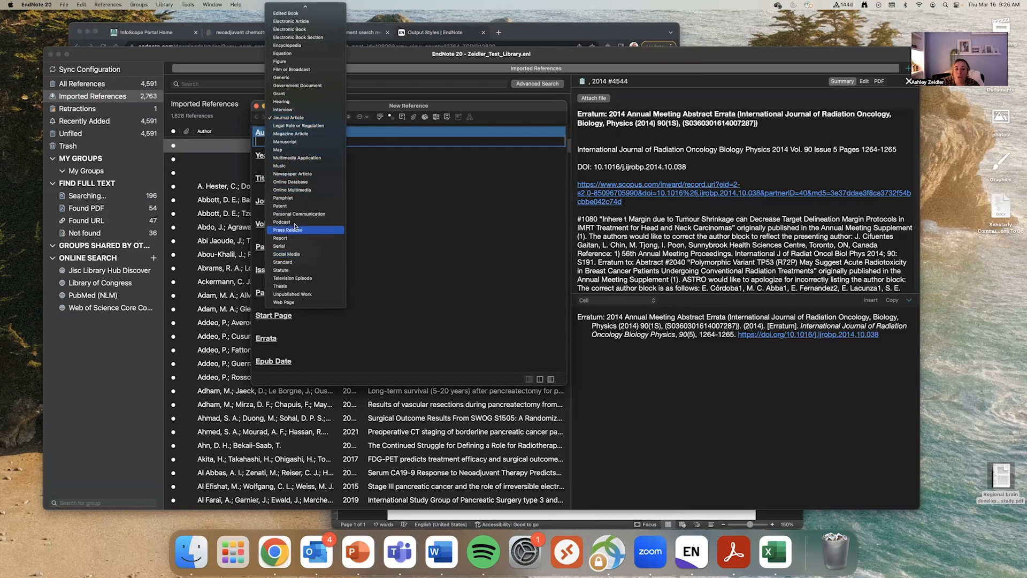
scroll(292, 217, "up", 5)
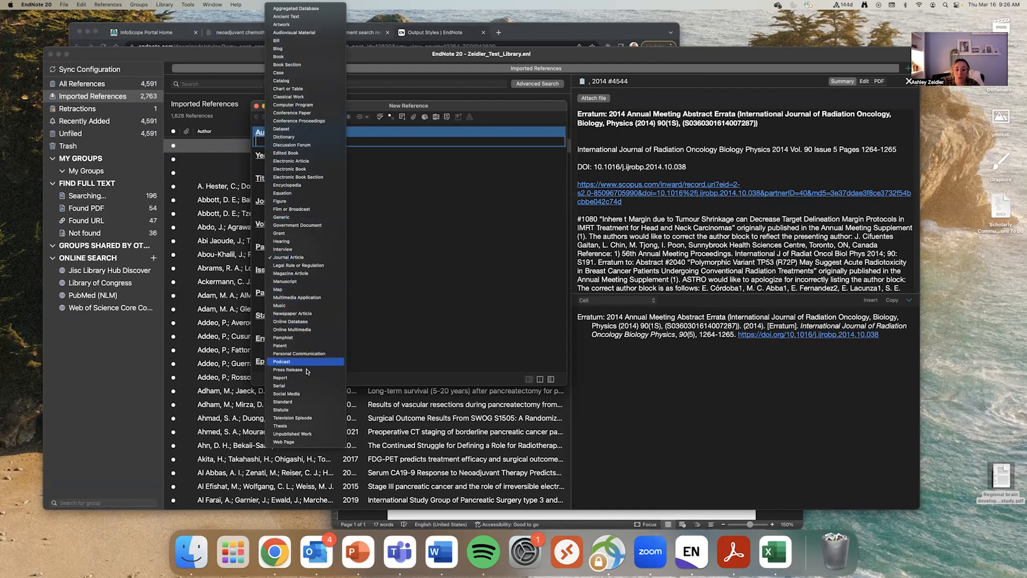
left_click(298, 442)
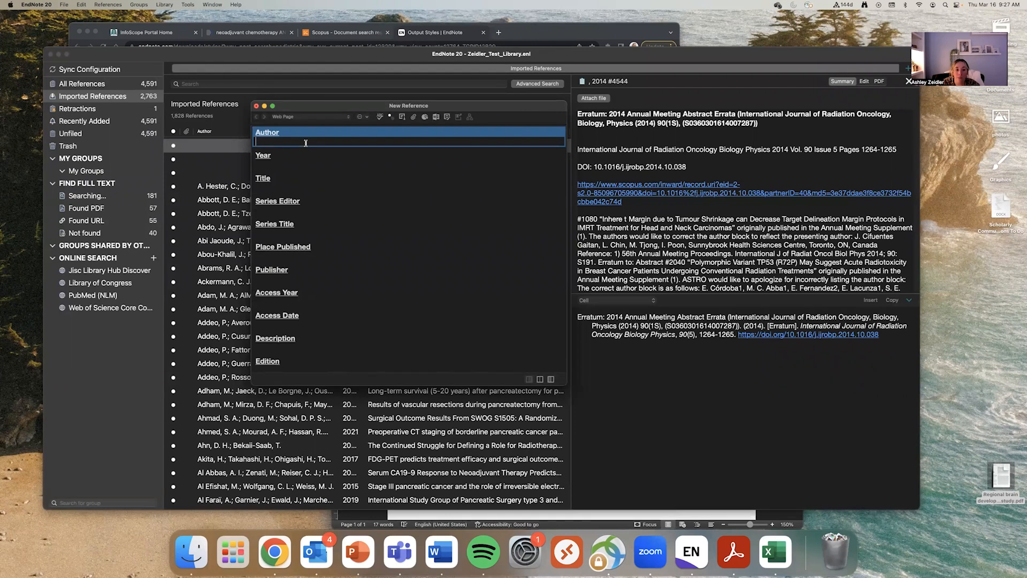
- Enter authors 'Harris, J.', 'Smith' and corporate author Medical College of Wisconsin
type("Harris, J.")
key("BackSpace")
key("BackSpace")
type("J.")
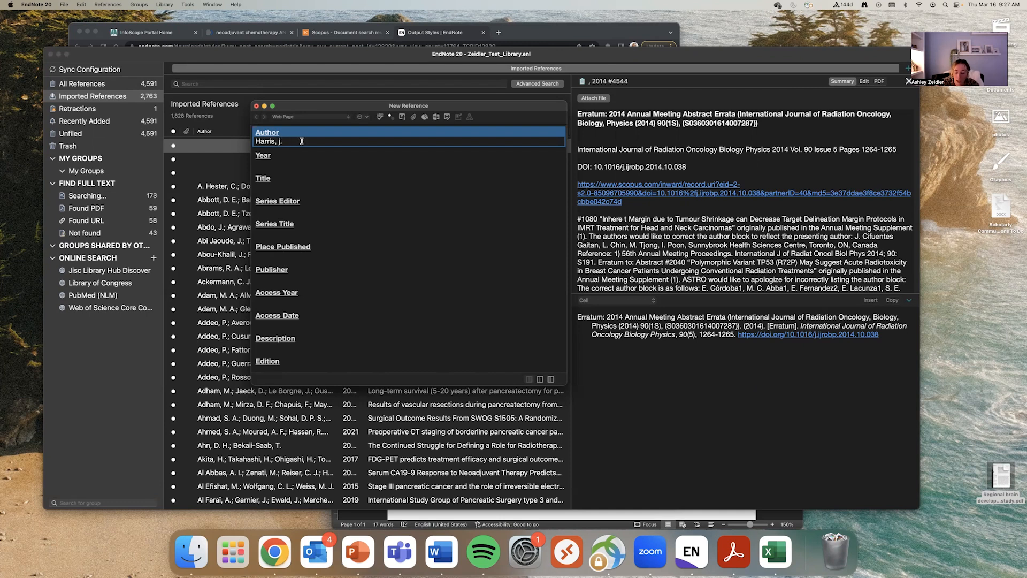
key("Return")
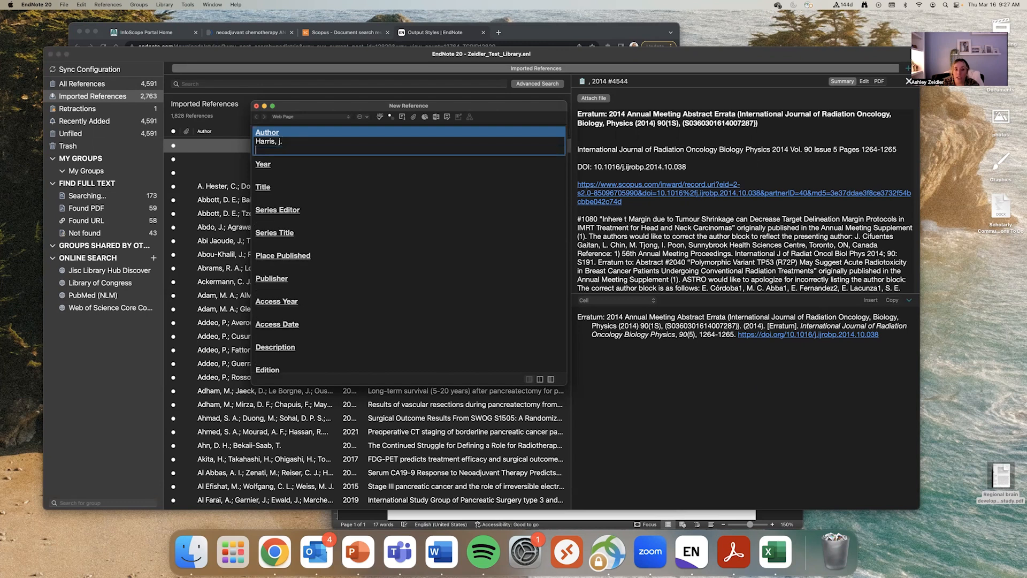
type("Smith")
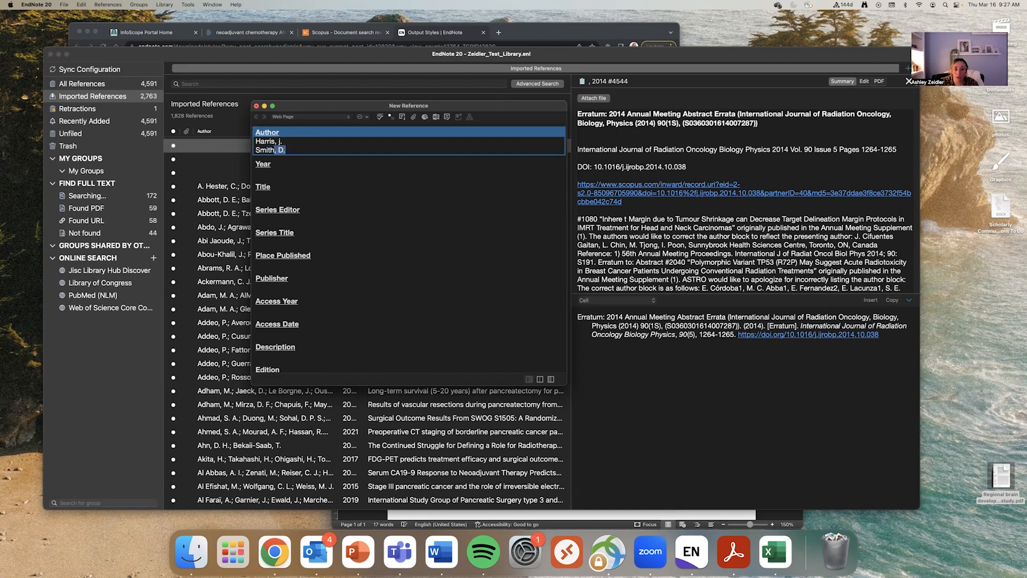
key("Return")
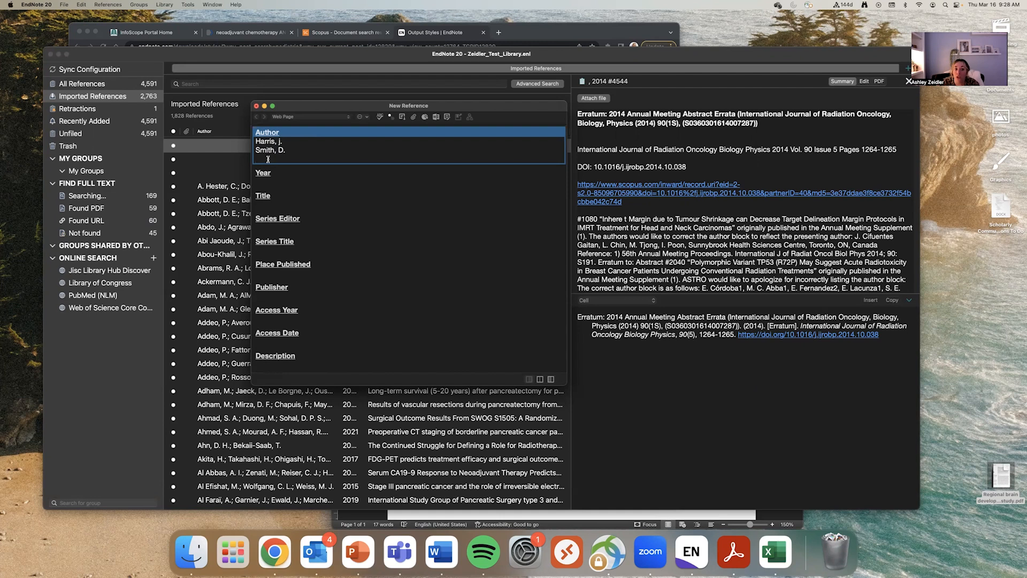
type("Me")
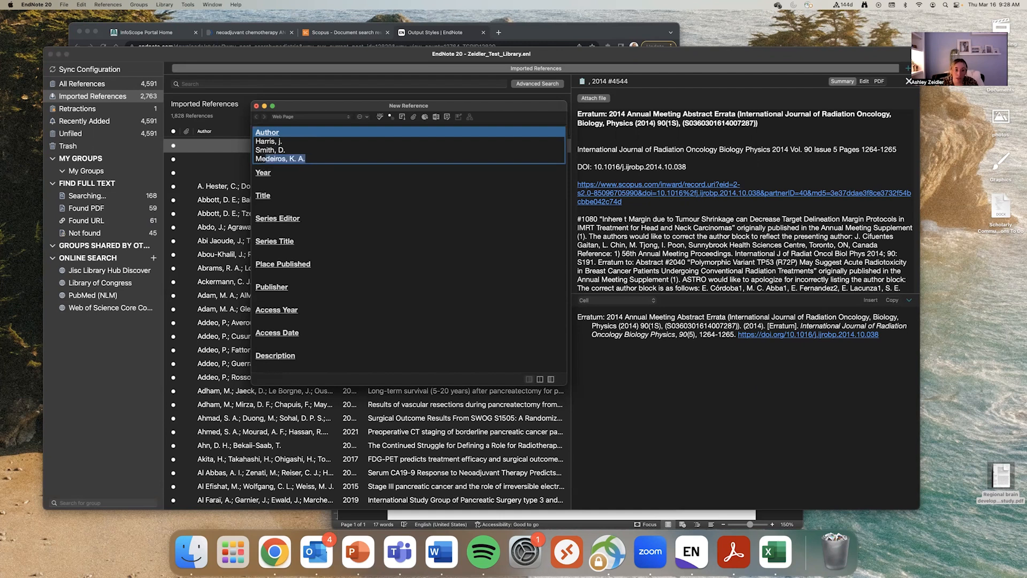
type("dical C")
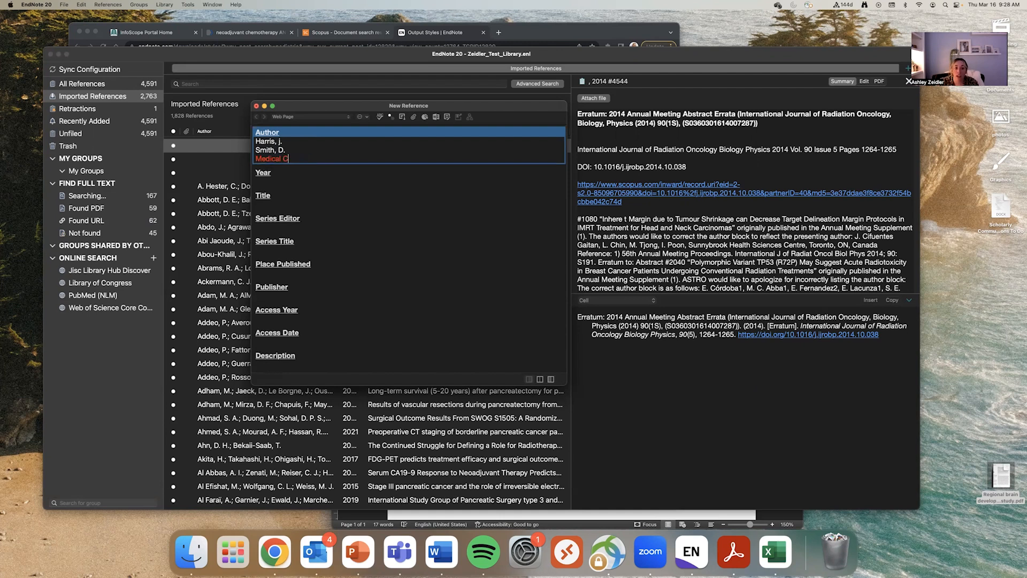
type("ollege of Wisconsin,")
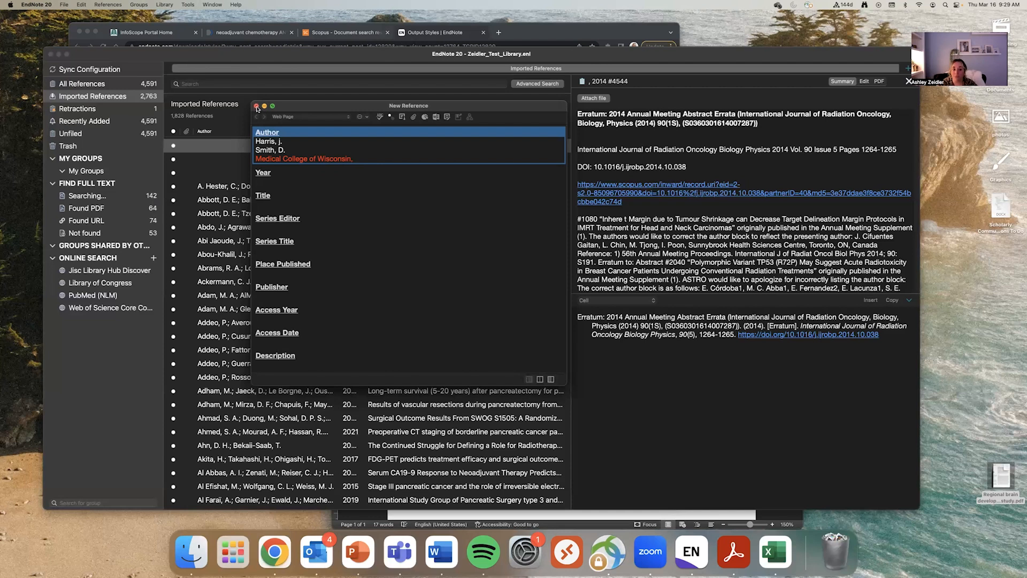
left_click(257, 107)
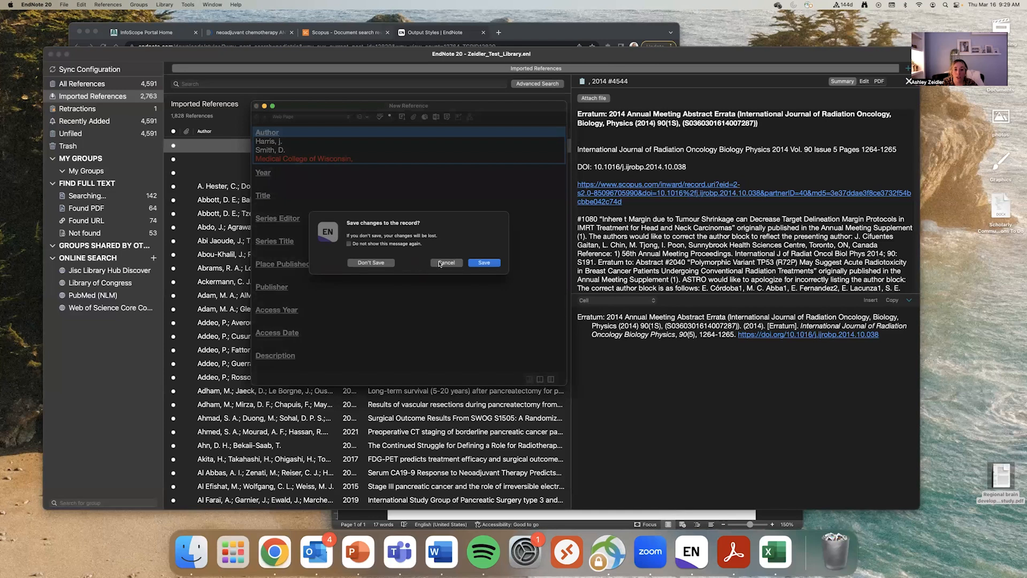
- Discard the unsaved Web Page reference with Don't Save
left_click(385, 263)
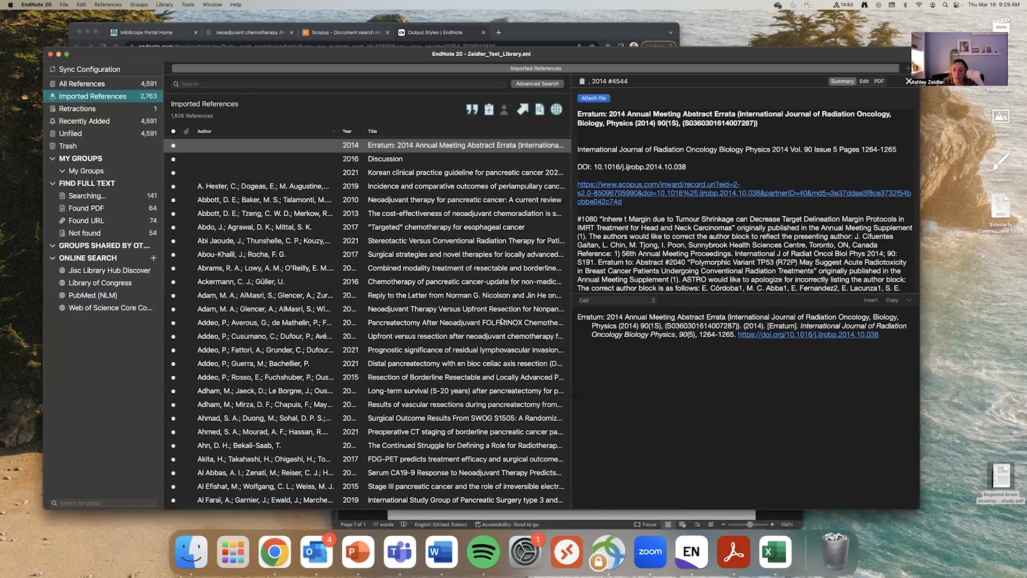
scroll(471, 377, "down", 2)
scroll(463, 376, "up", 2)
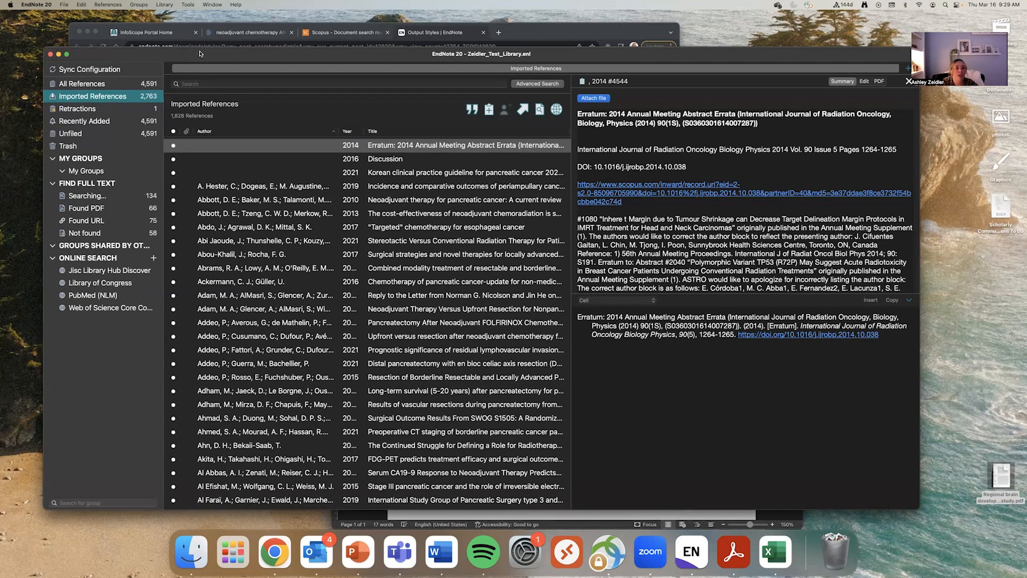
- Import the Regional brain development PDF from the Desktop, then view all 4,592 references
left_click(65, 5)
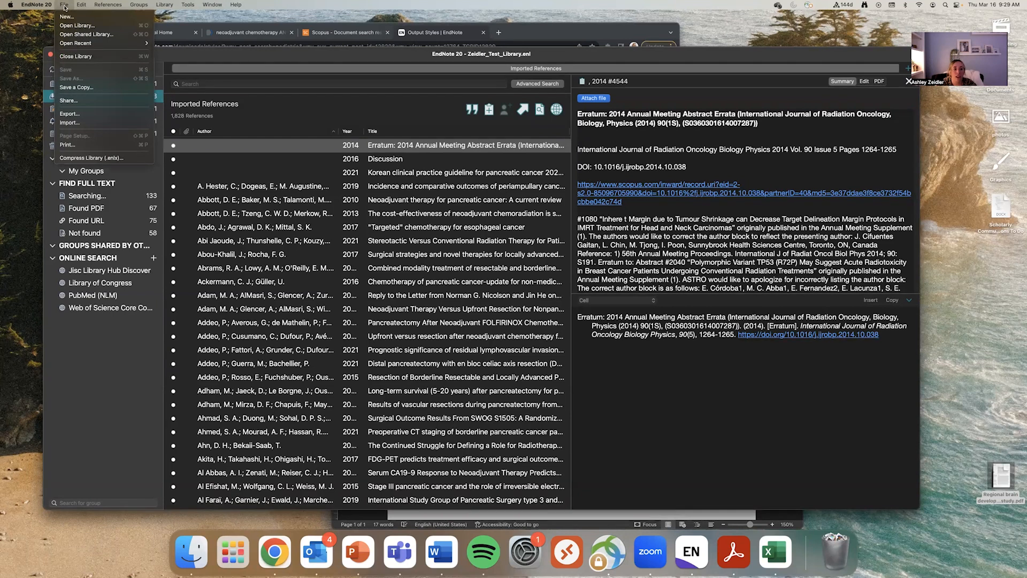
left_click(71, 123)
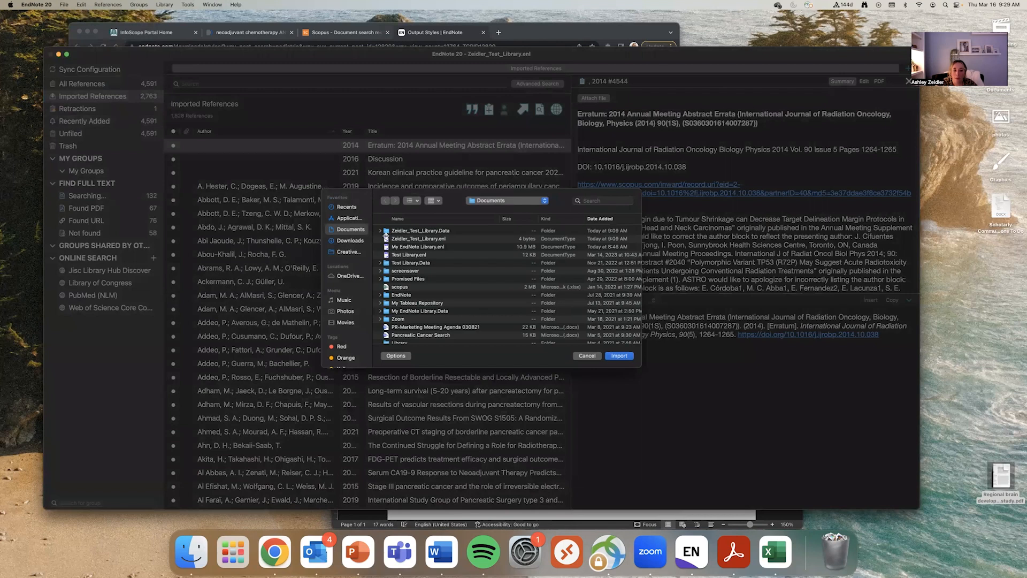
left_click(543, 202)
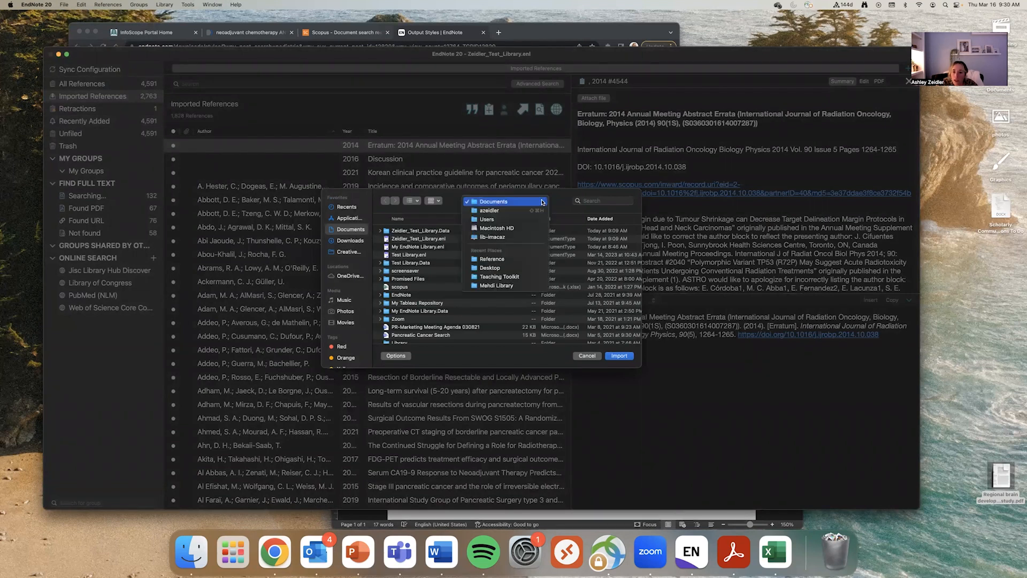
left_click(491, 267)
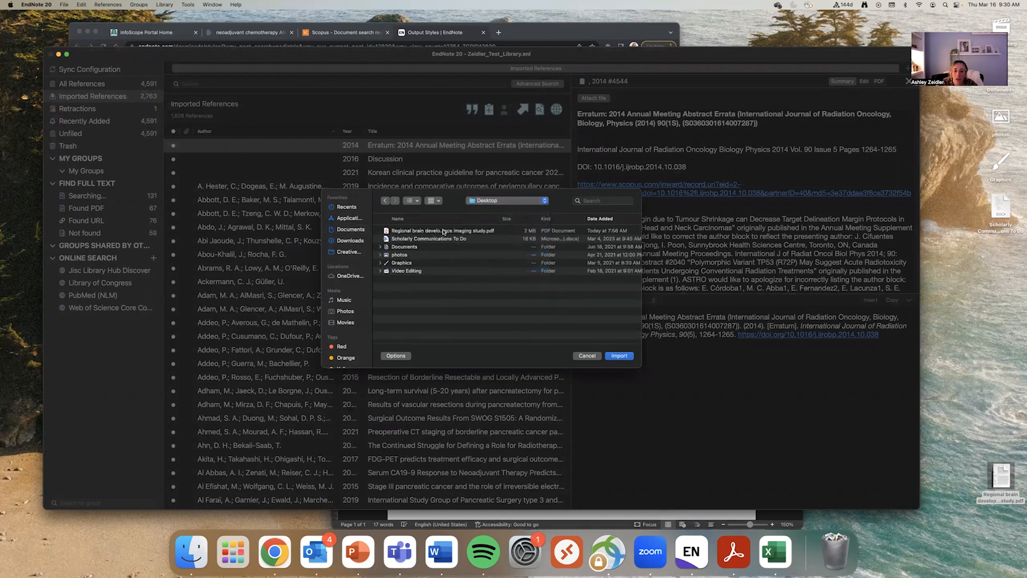
left_click(444, 231)
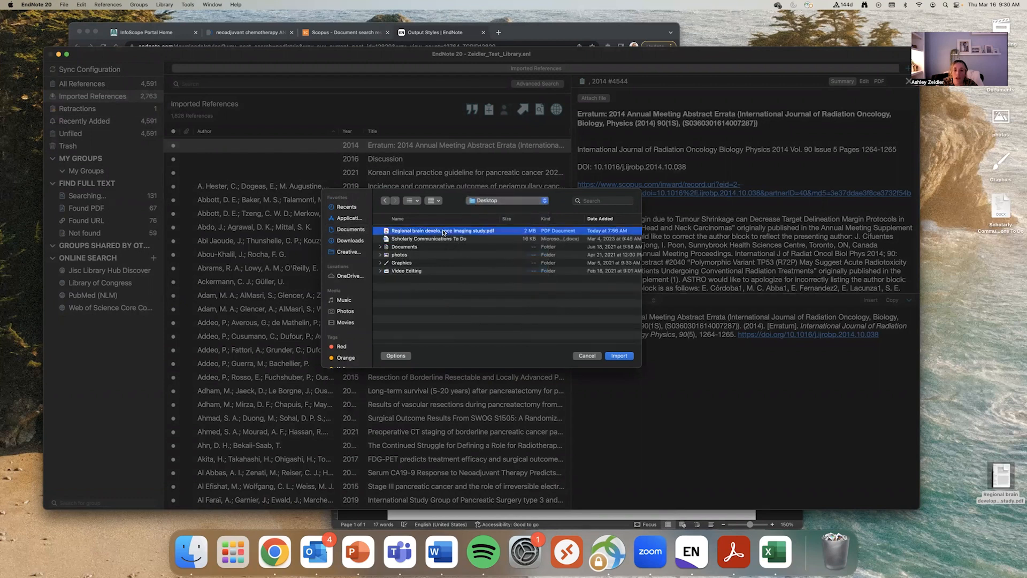
left_click(618, 356)
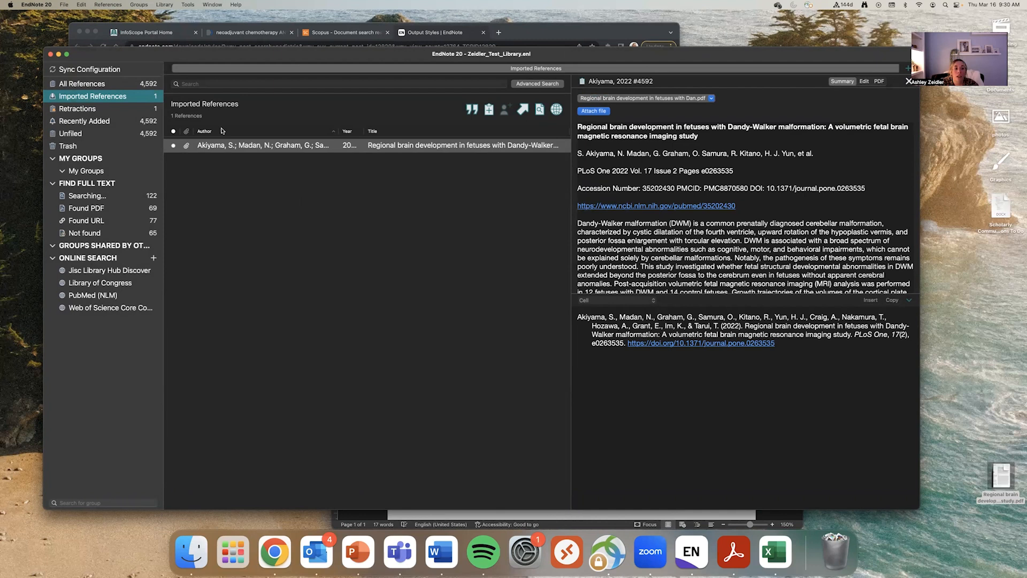
left_click(91, 84)
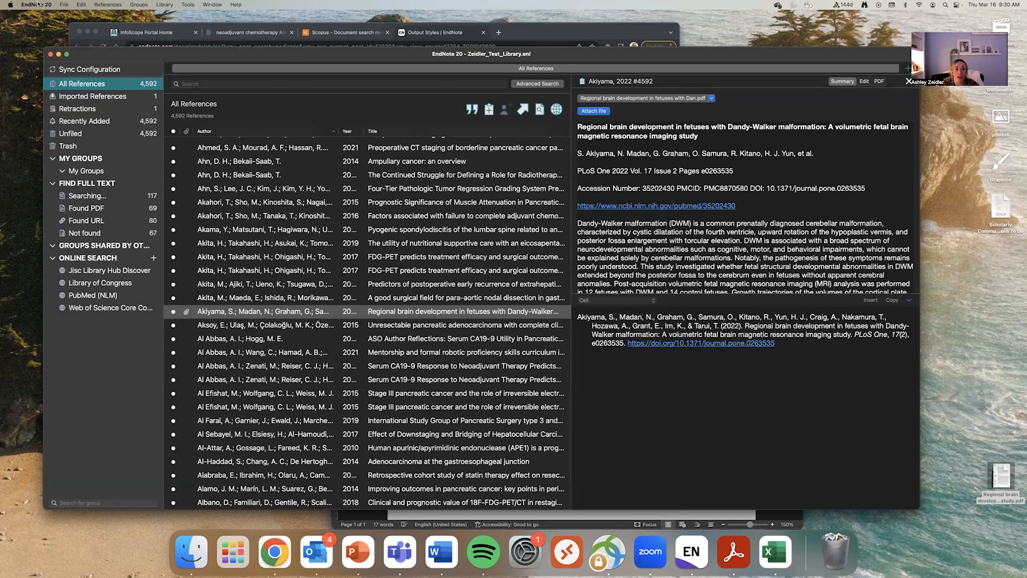
- Re-import the Regional brain development PDF, attaching a second copy to Akiyama 2022
left_click(64, 5)
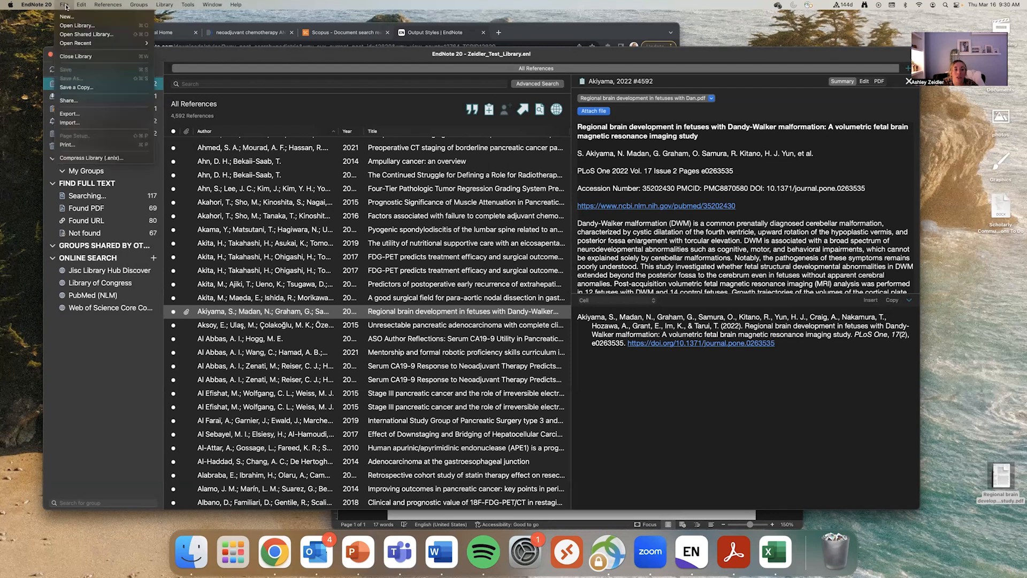
left_click(76, 123)
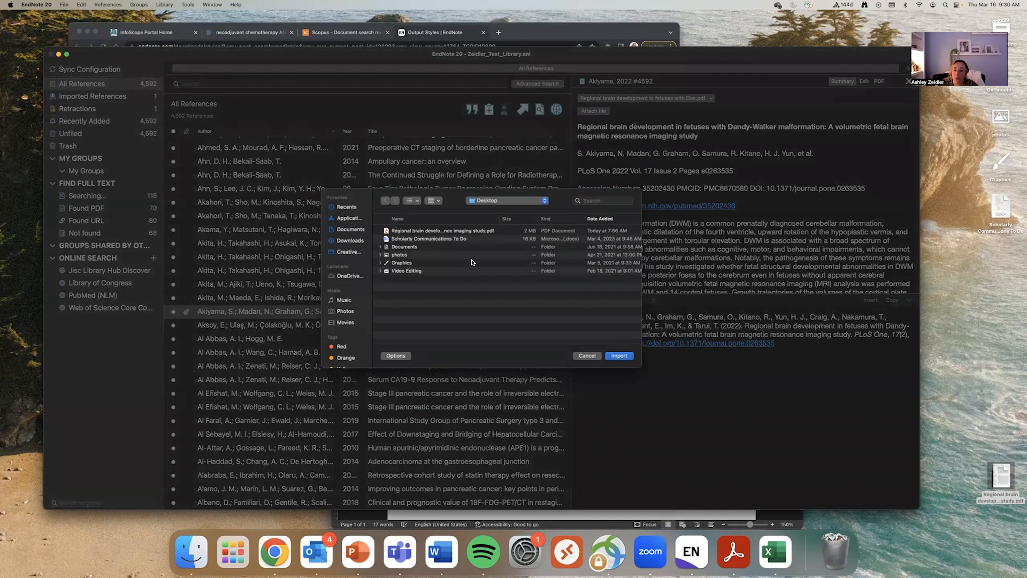
left_click(409, 231)
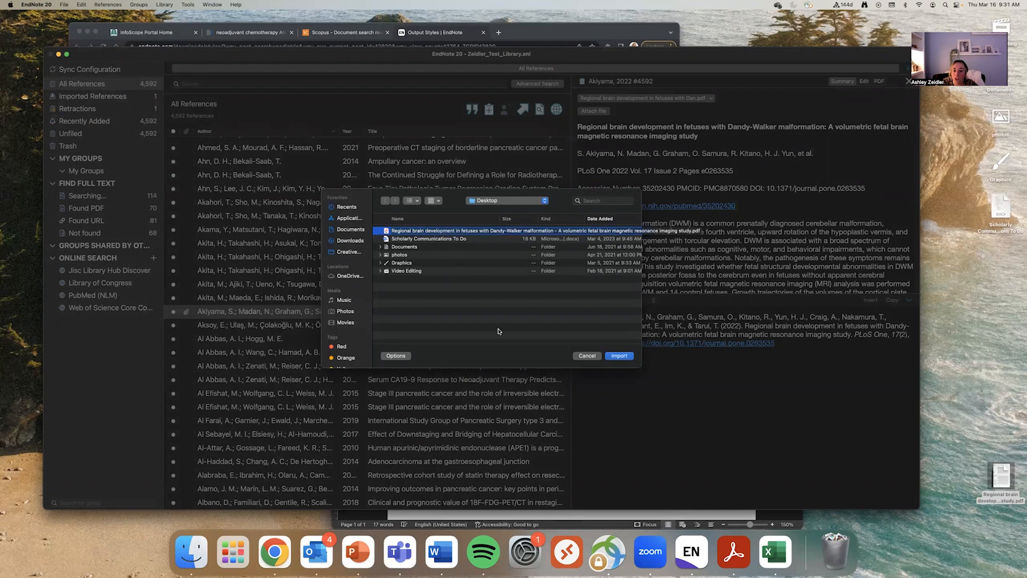
left_click(619, 356)
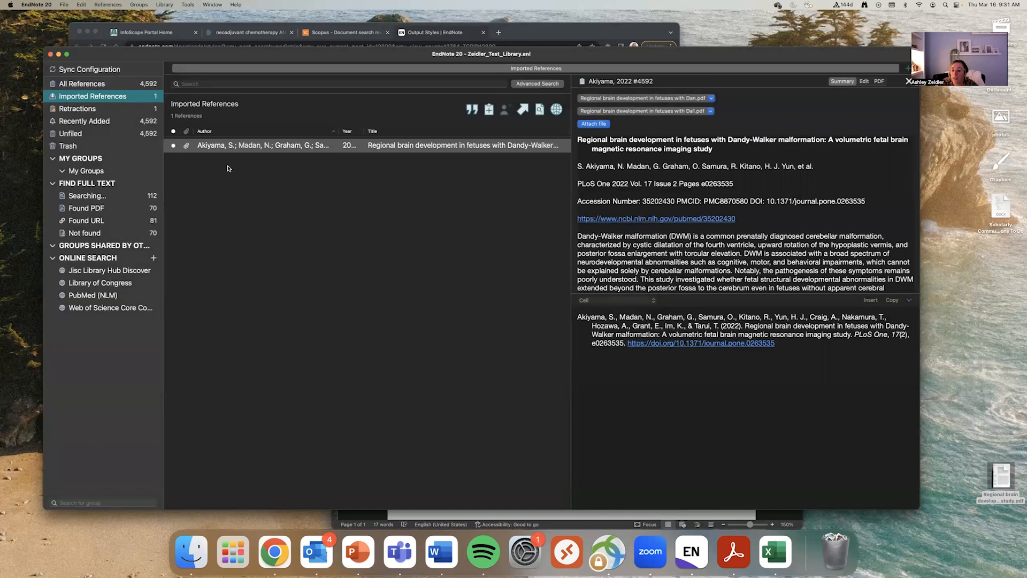
left_click(63, 4)
left_click(84, 123)
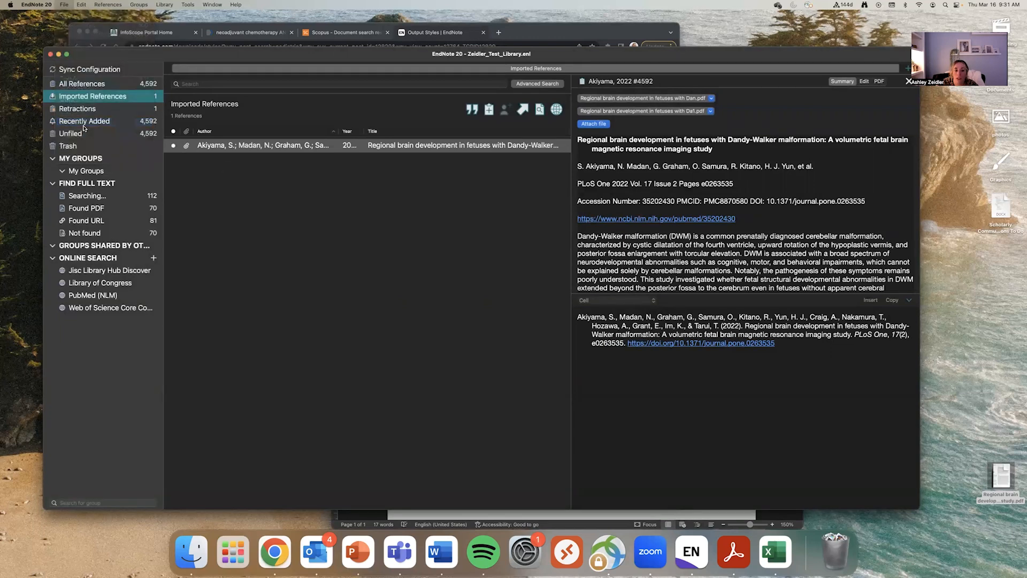
scroll(352, 244, "down", 1)
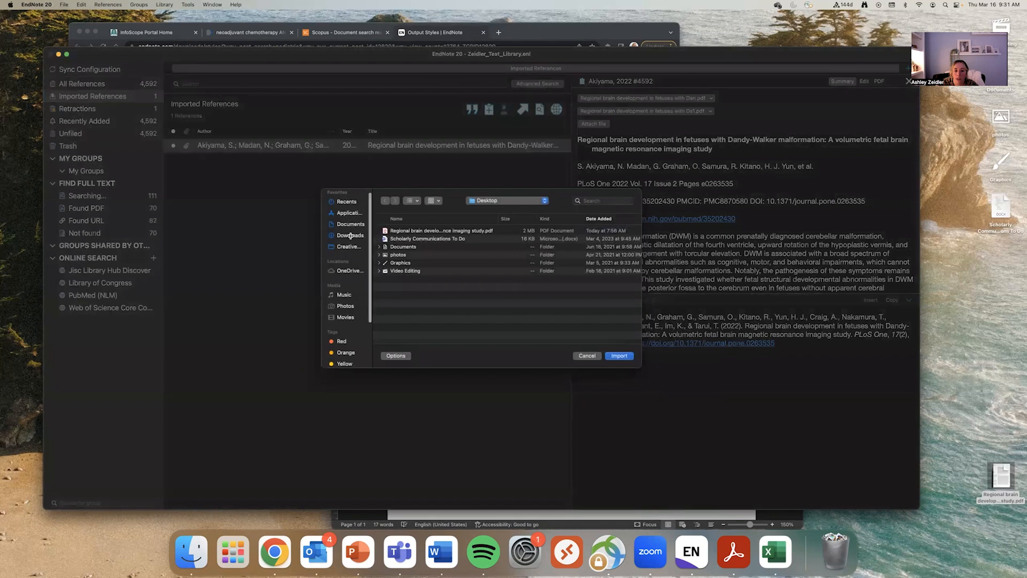
left_click(349, 270)
scroll(456, 273, "down", 5)
double_click(407, 295)
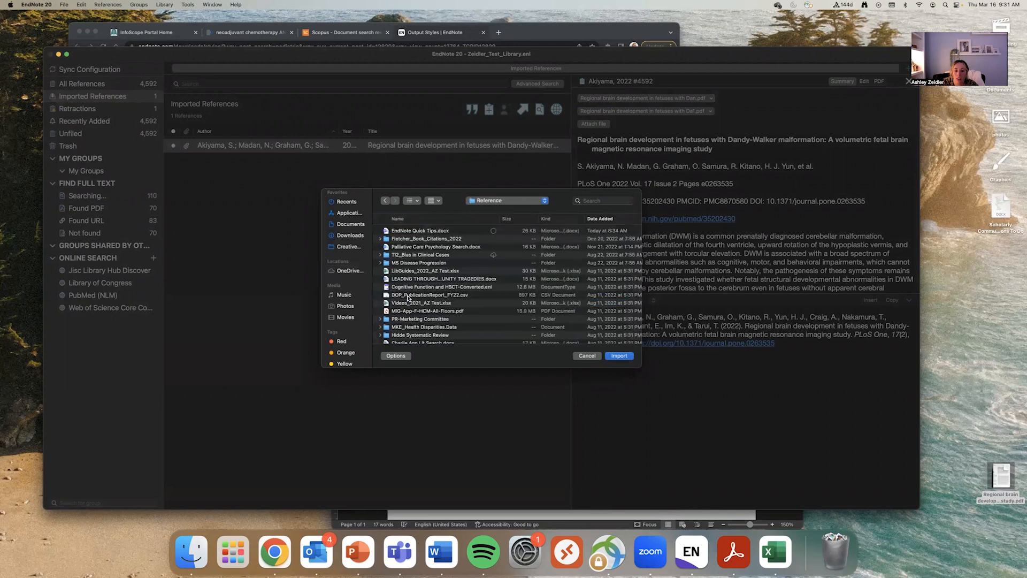
scroll(428, 279, "down", 3)
scroll(429, 278, "down", 5)
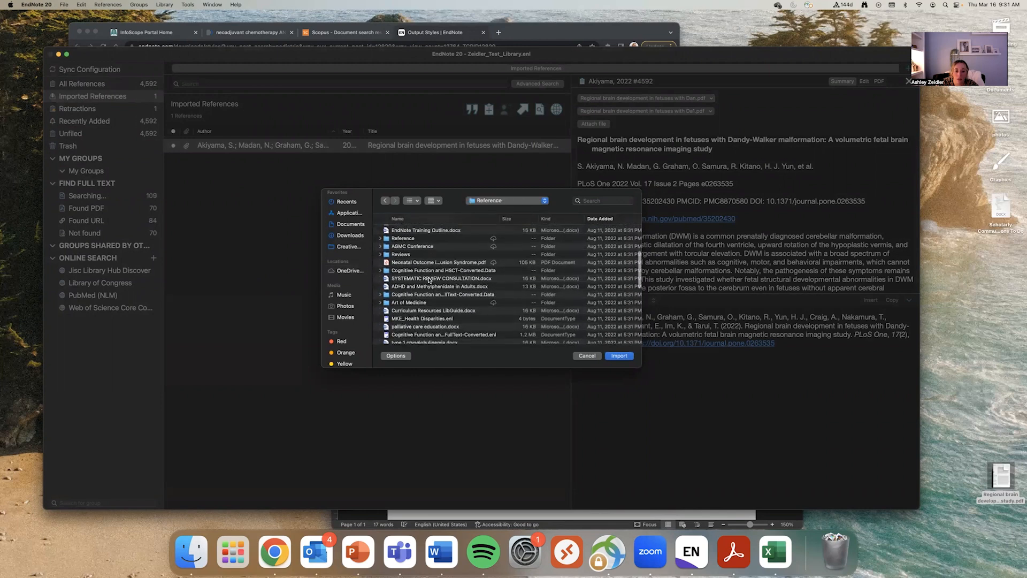
left_click(425, 259)
scroll(434, 276, "down", 5)
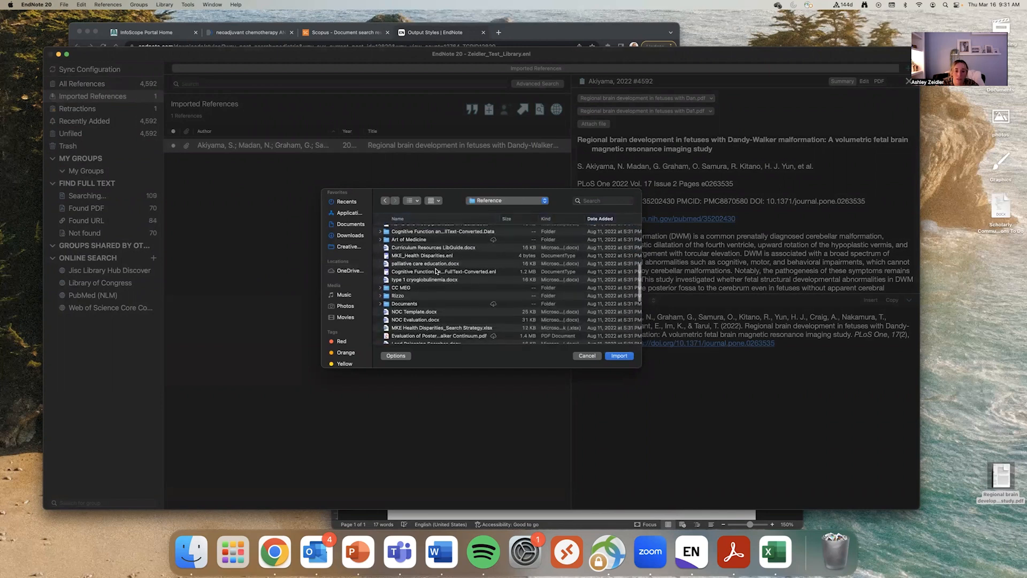
scroll(442, 292, "down", 2)
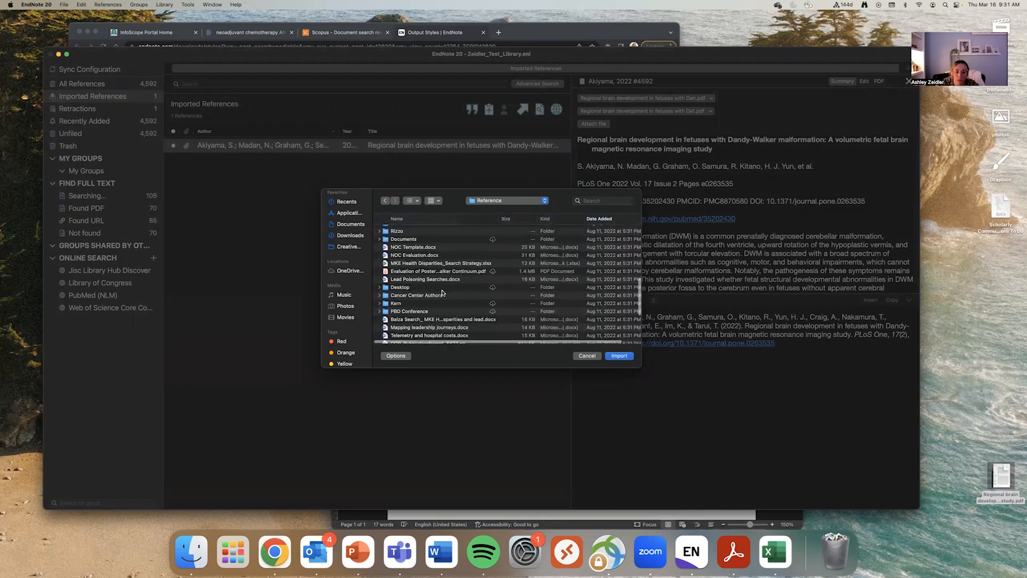
right_click(419, 267)
key("Escape")
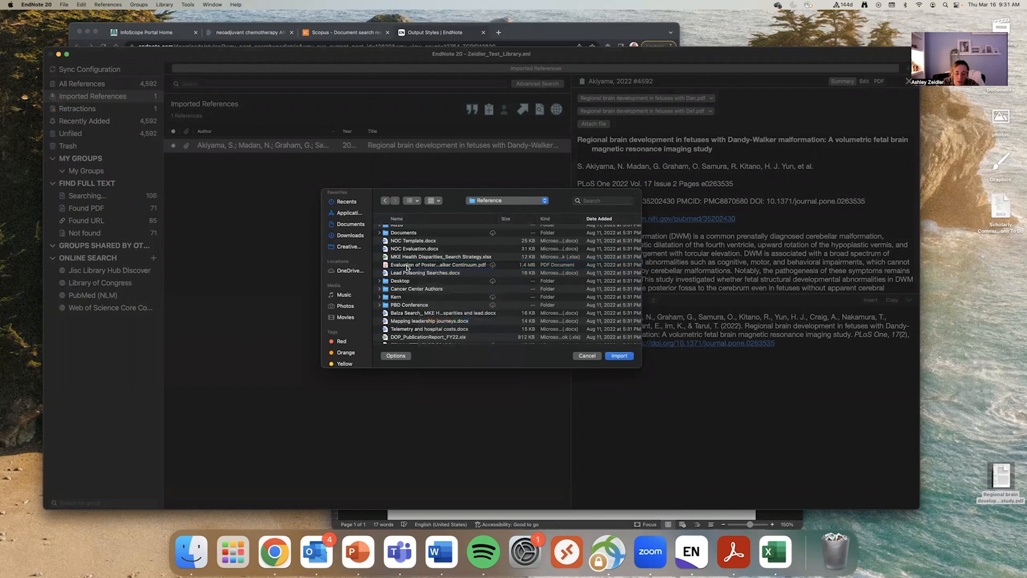
scroll(486, 274, "up", 10)
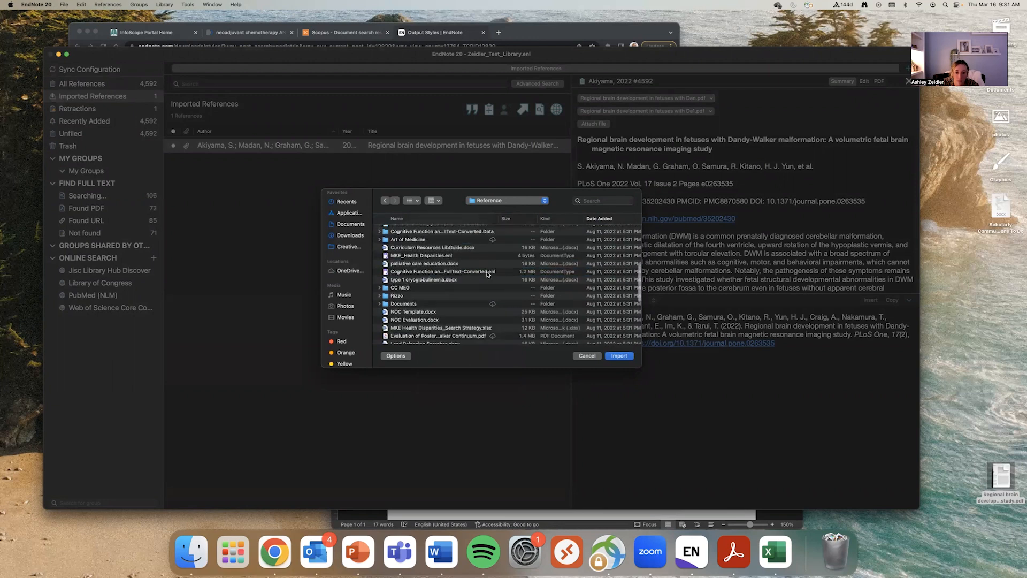
scroll(486, 274, "down", 5)
scroll(486, 274, "down", 6)
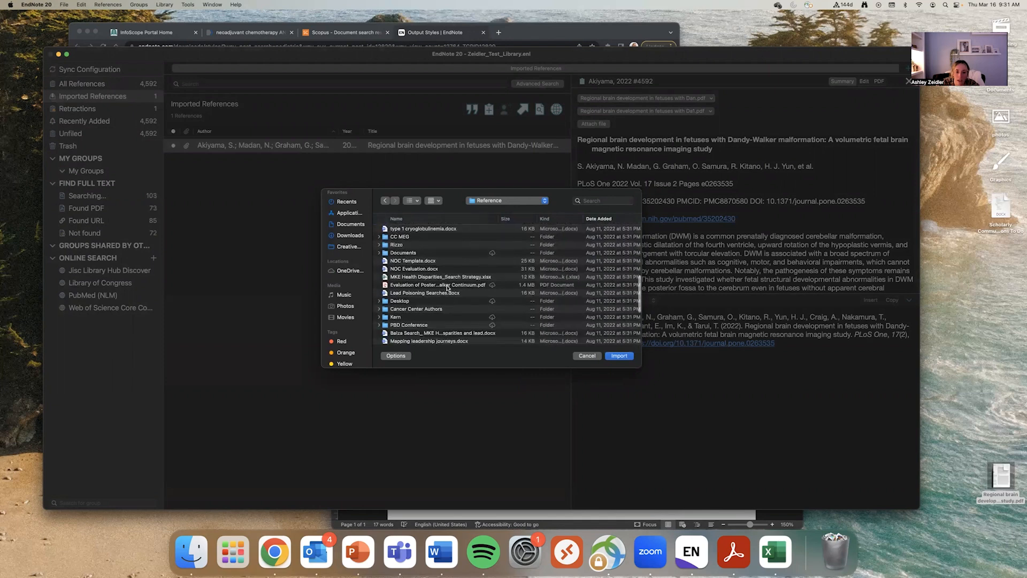
left_click(447, 288)
scroll(447, 288, "up", 10)
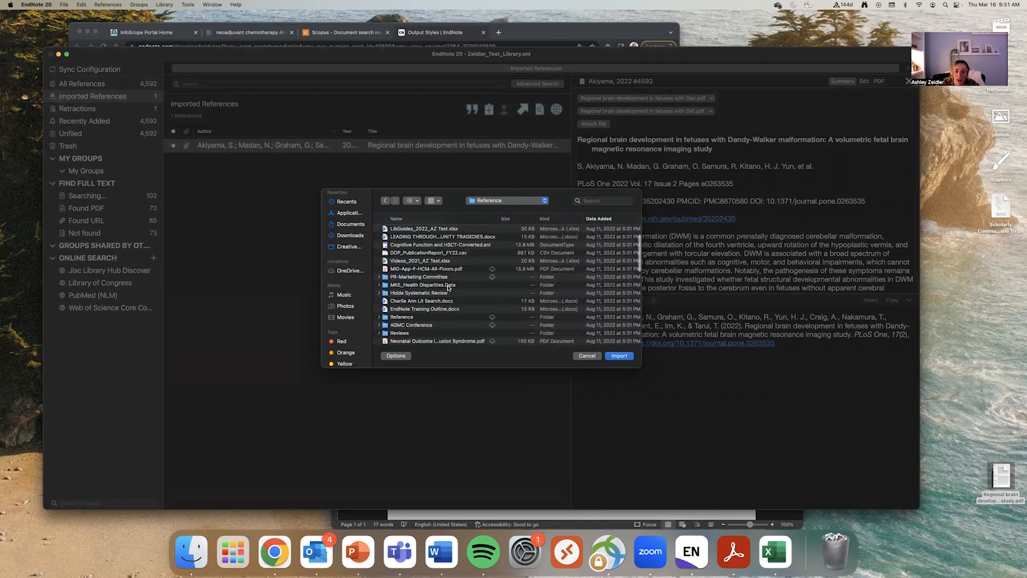
scroll(447, 287, "down", 10)
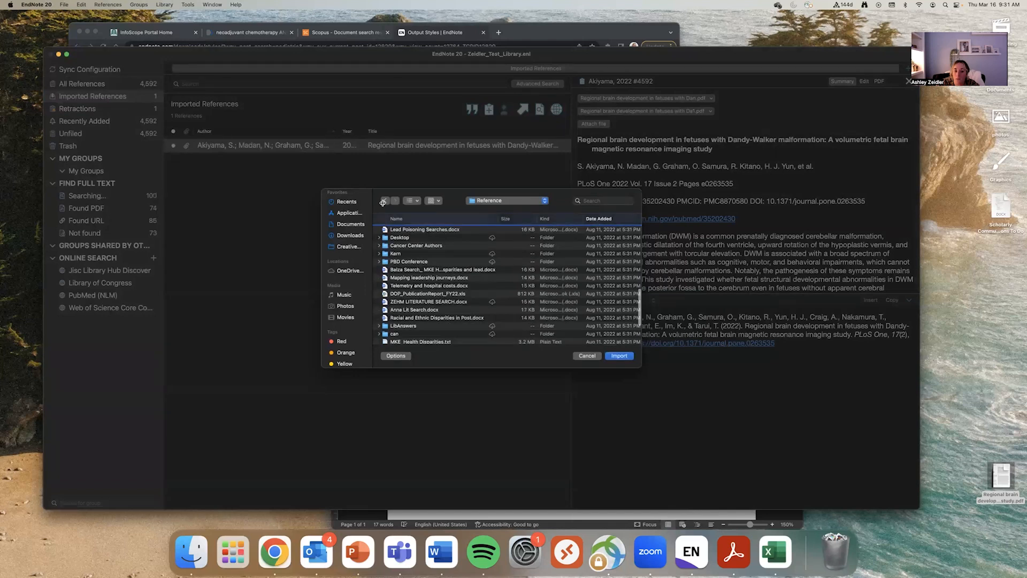
scroll(496, 310, "right", 1)
scroll(476, 307, "left", 1)
scroll(464, 307, "down", 5)
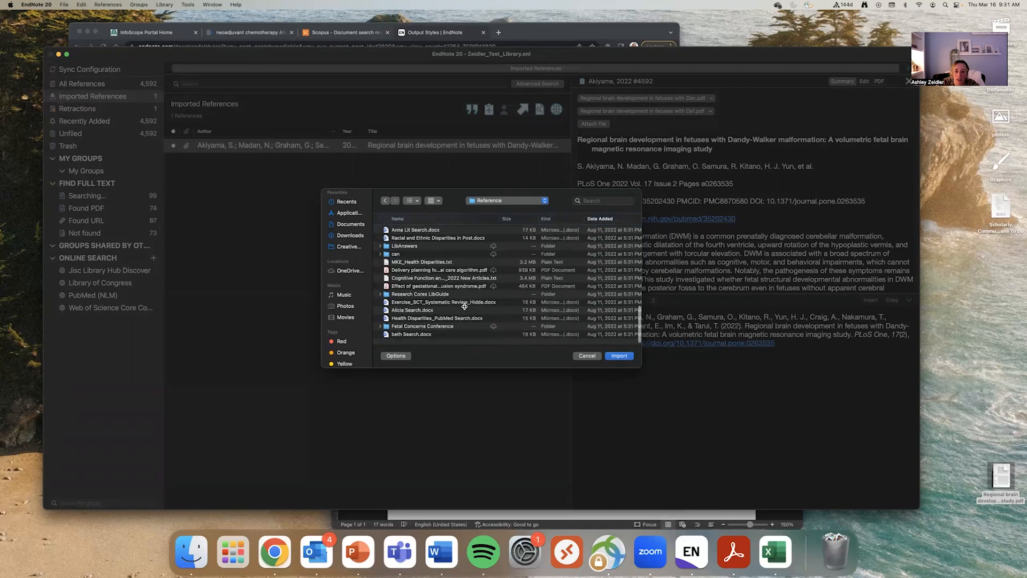
left_click(422, 288)
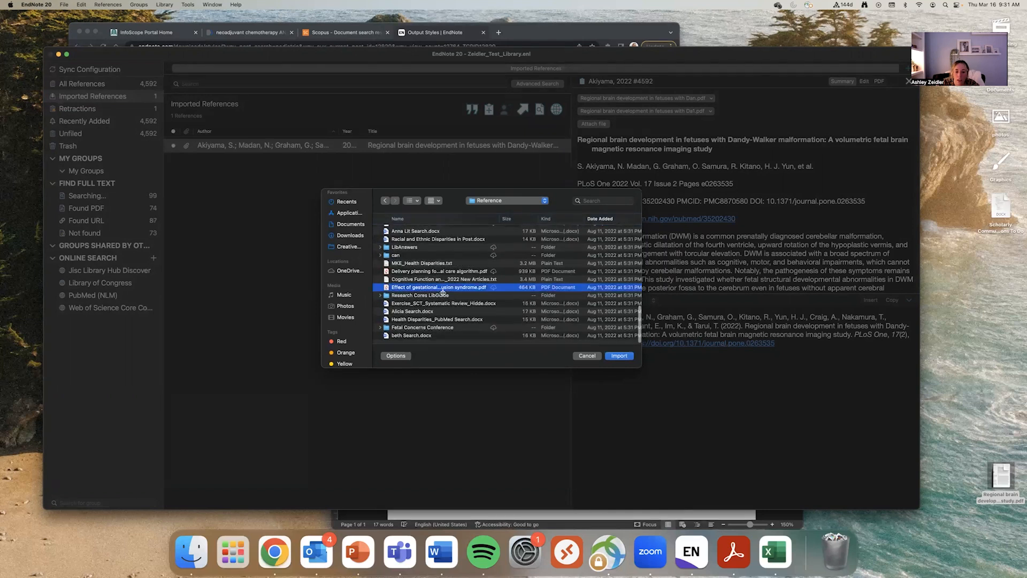
left_click(419, 271)
right_click(420, 286)
left_click(409, 288)
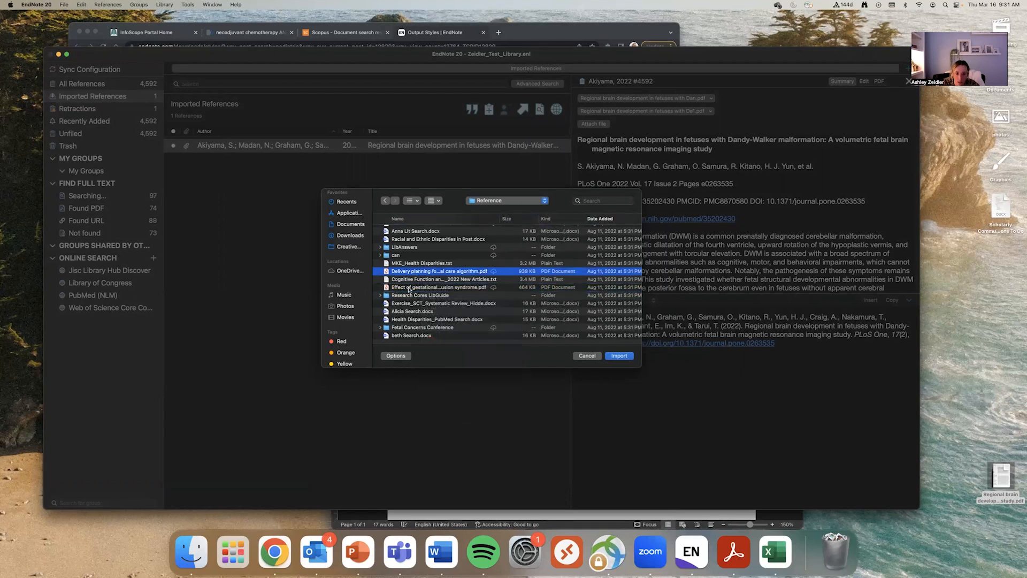
right_click(409, 288)
left_click(408, 288)
right_click(409, 289)
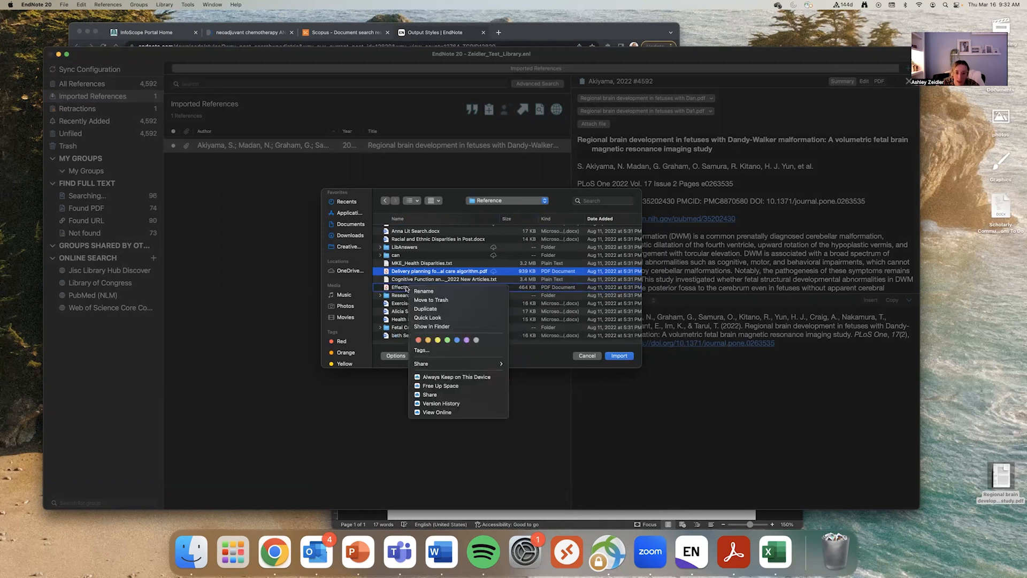
key("Escape")
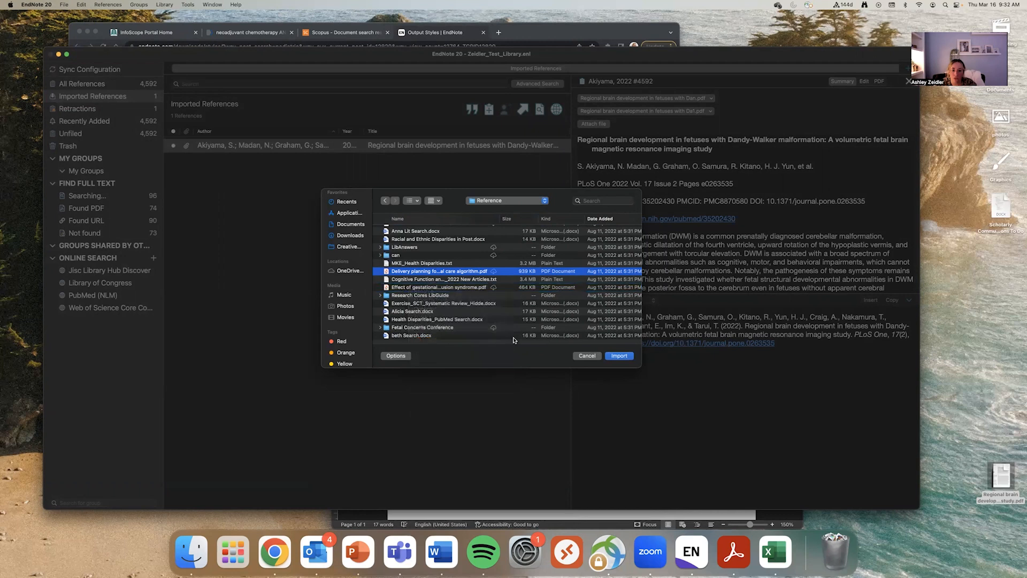
left_click(587, 355)
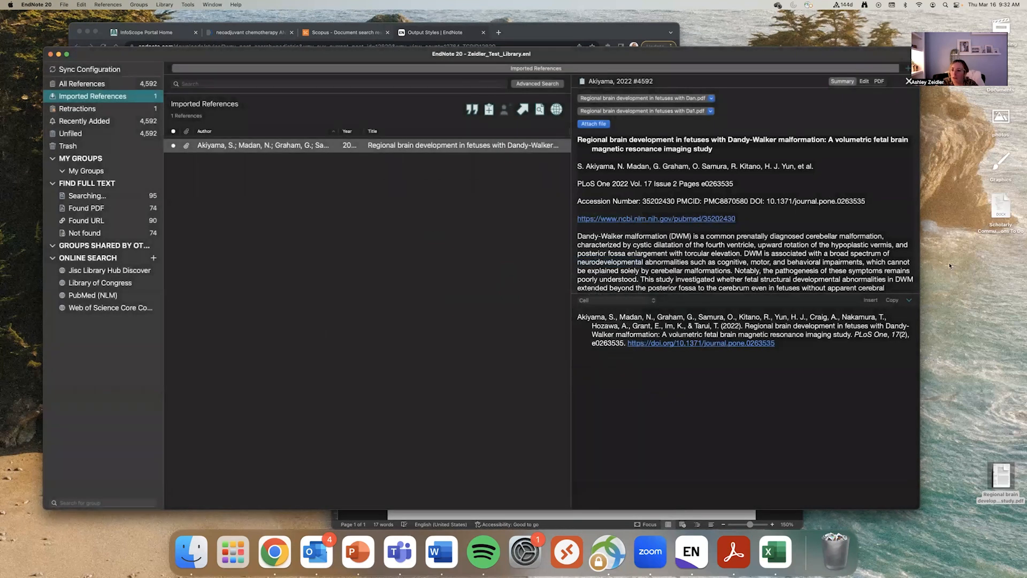
- Drag the Neonatal Outcome PDF from OneDrive > Reference onto Akiyama 2022, then close Finder
left_click(181, 560)
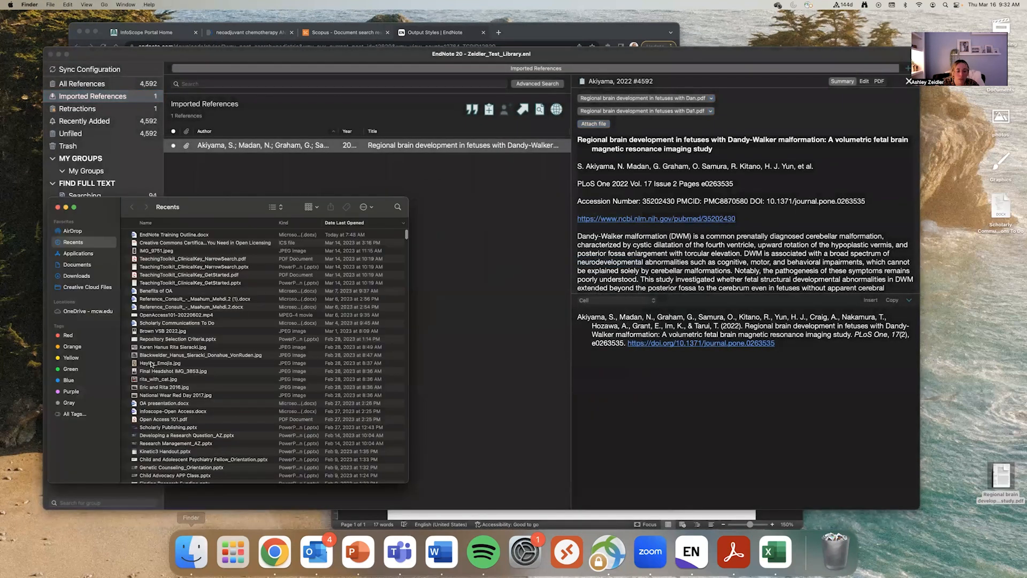
left_click(74, 310)
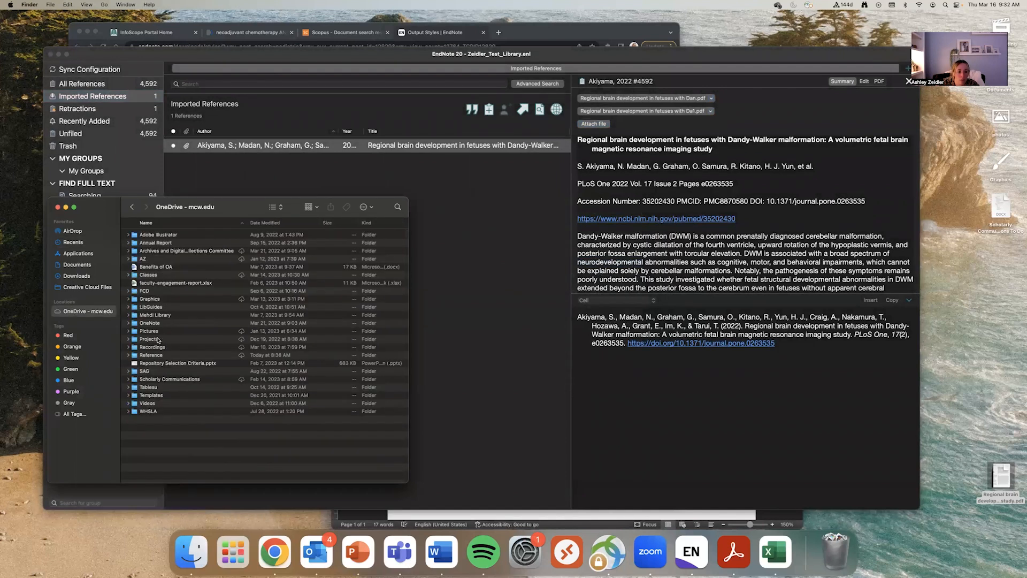
double_click(151, 355)
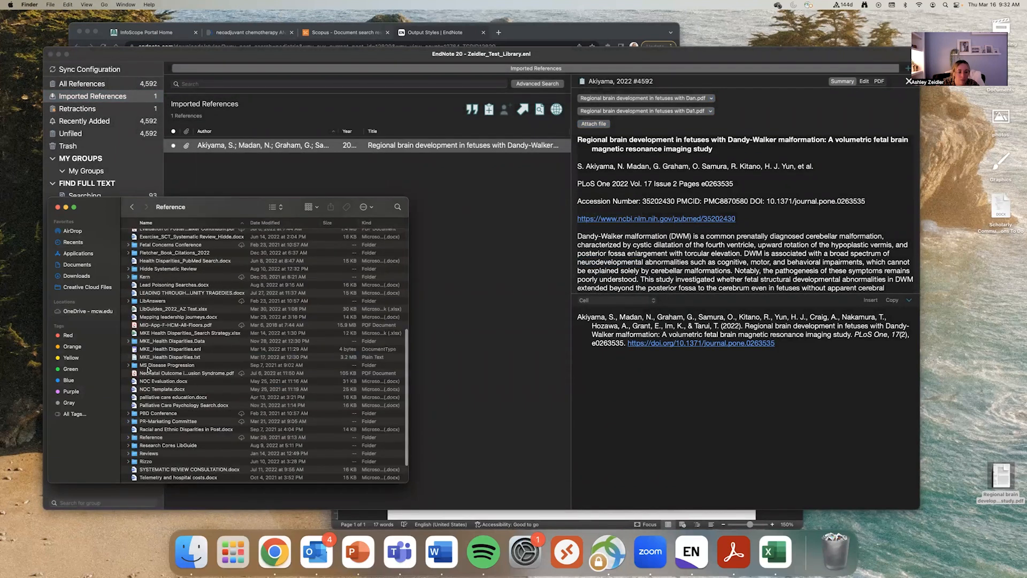
left_click_drag(156, 373, 325, 223)
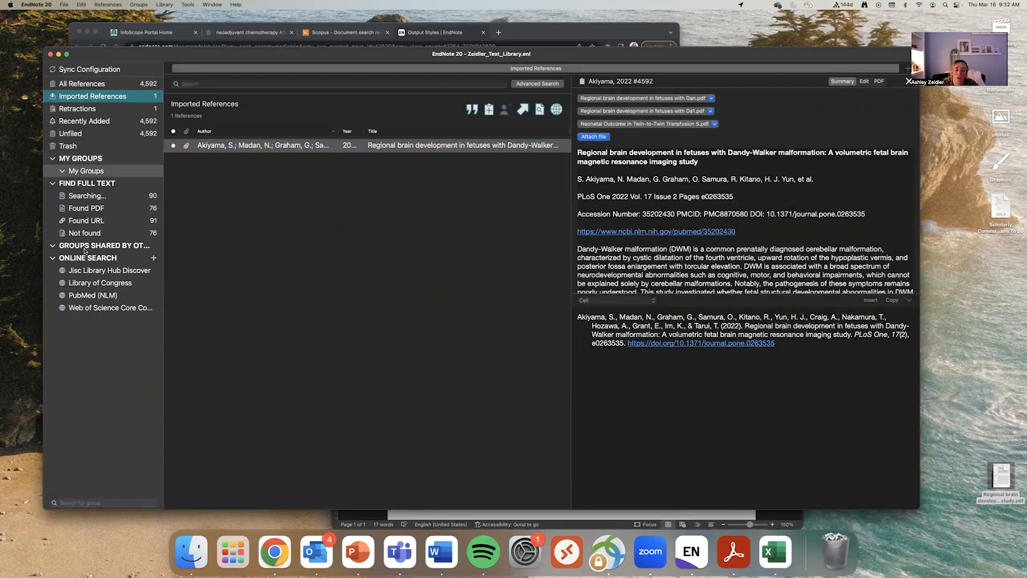
left_click(191, 551)
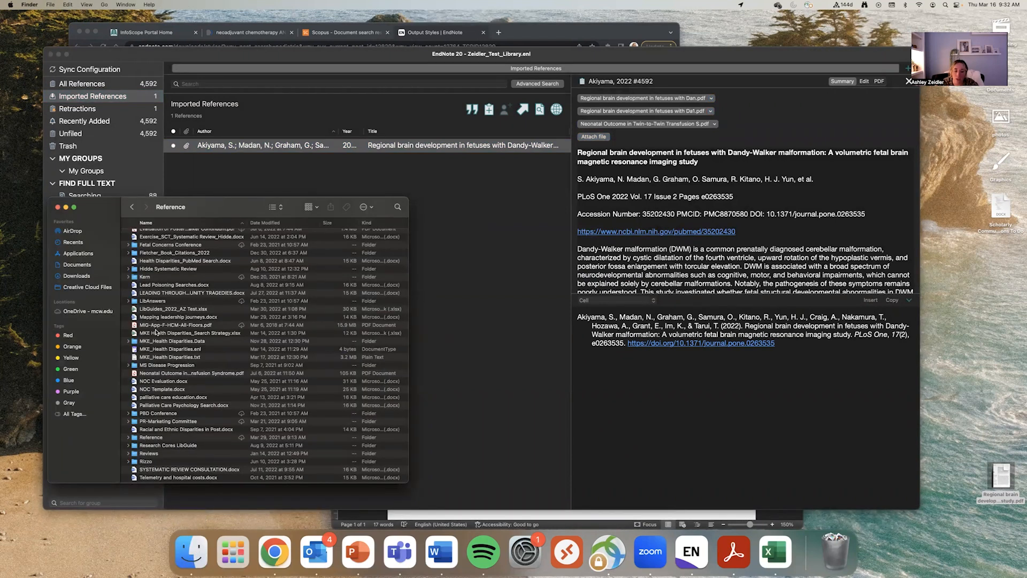
scroll(171, 367, "down", 3)
scroll(172, 367, "up", 5)
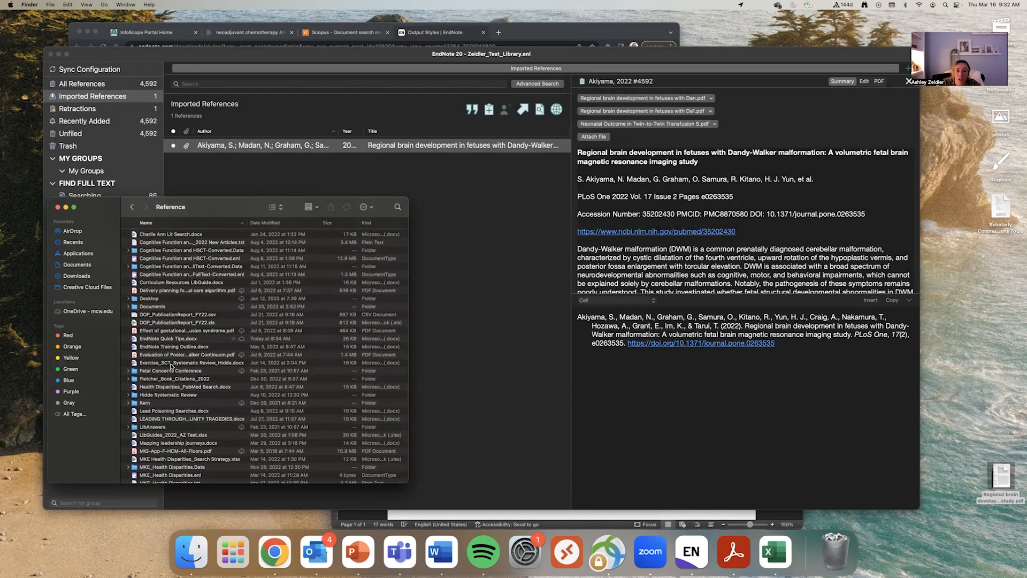
left_click(58, 208)
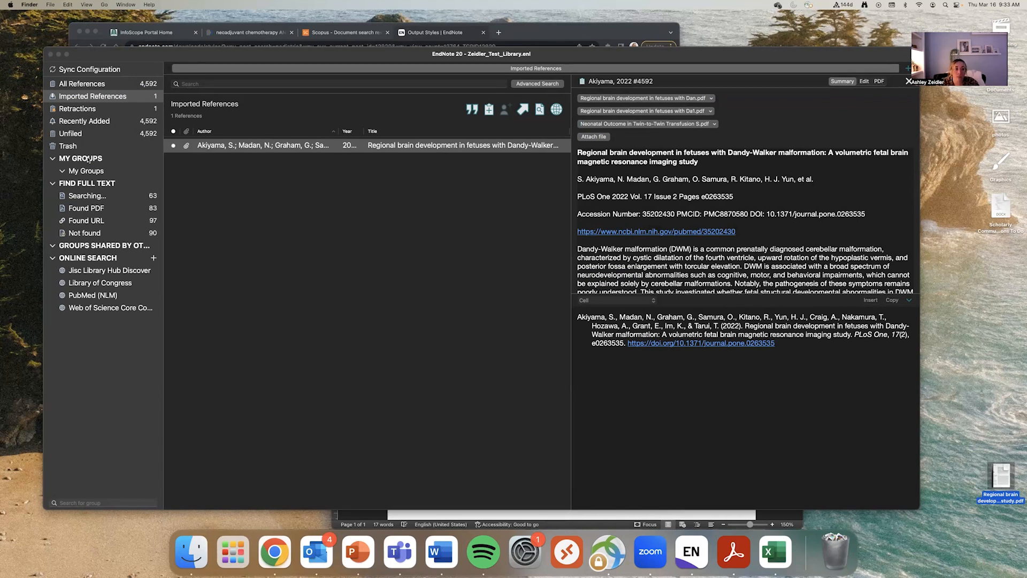
- Create a new custom group under My Groups and name it PubMed
right_click(88, 159)
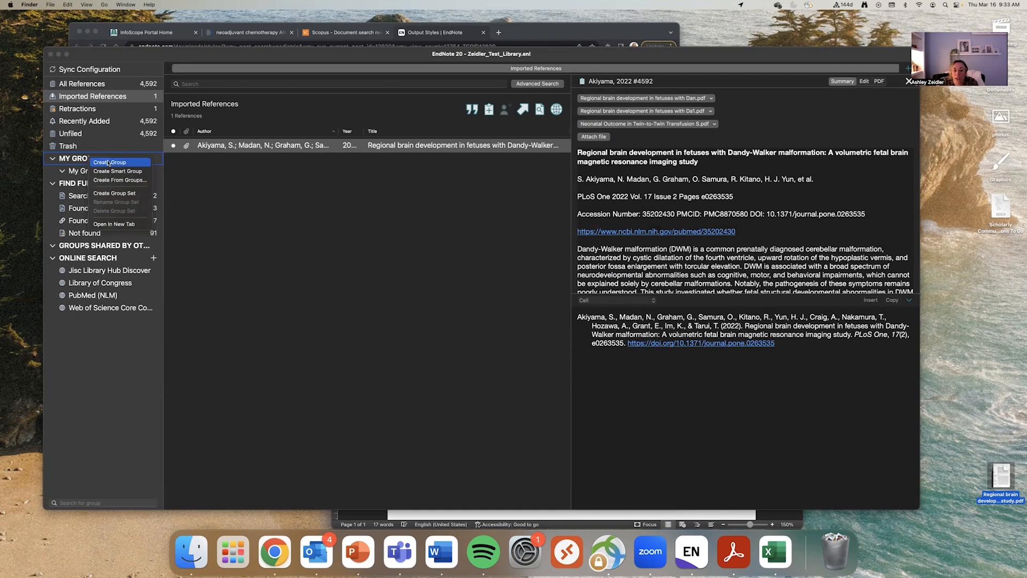
left_click(112, 163)
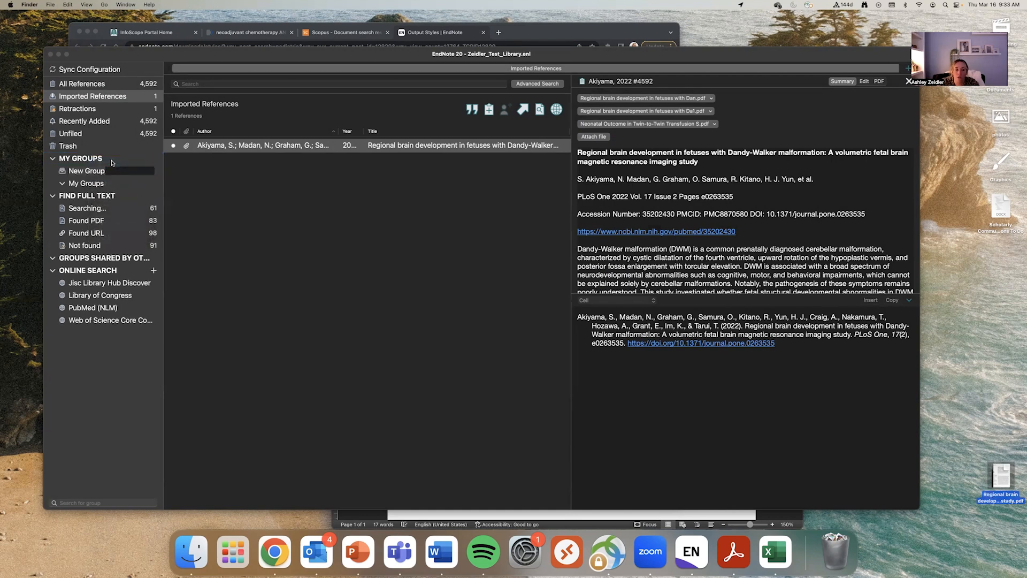
left_click(103, 172)
type("New Pu")
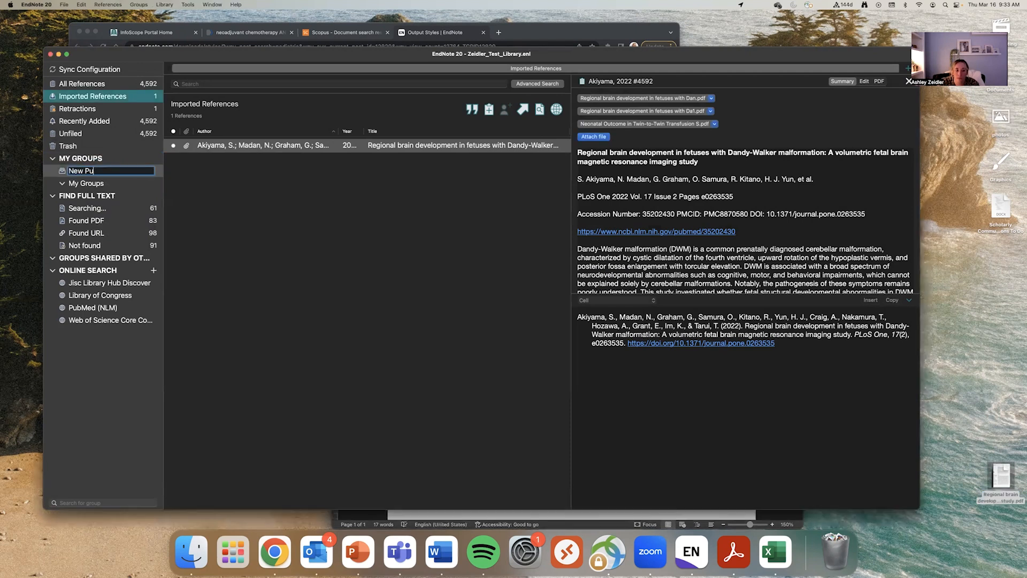
key("BackSpace")
key("BackSpace")
key("BackSpace")
key("BackSpace")
key("BackSpace")
key("BackSpace")
type("PubMed")
key("Return")
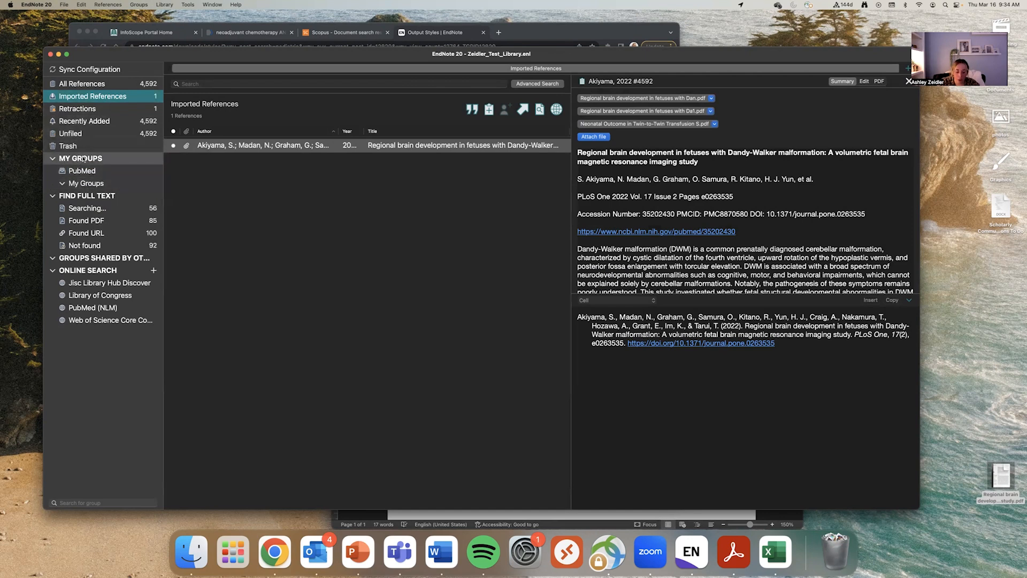
- Create a group set named Article under My Groups
right_click(83, 159)
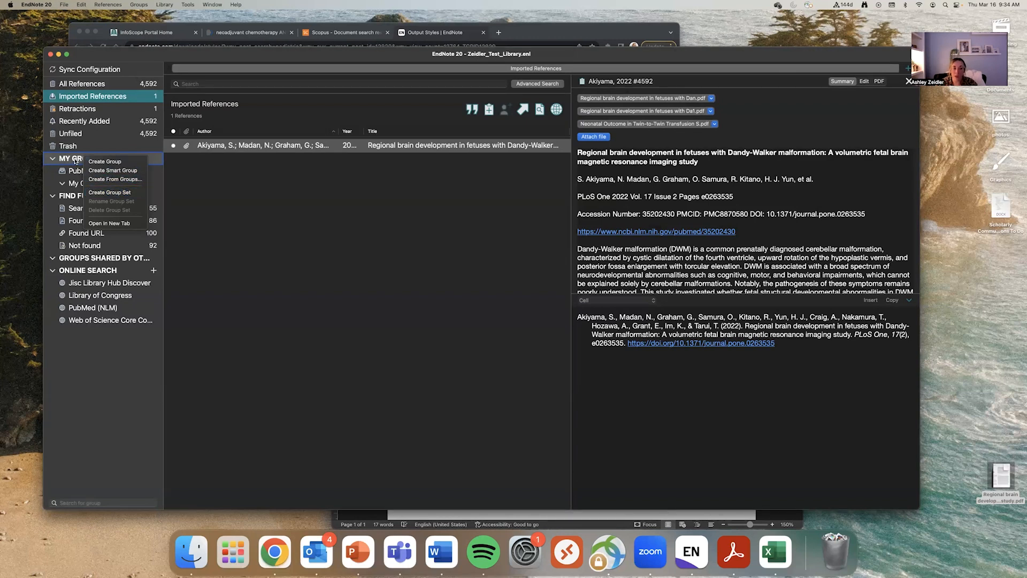
left_click(122, 193)
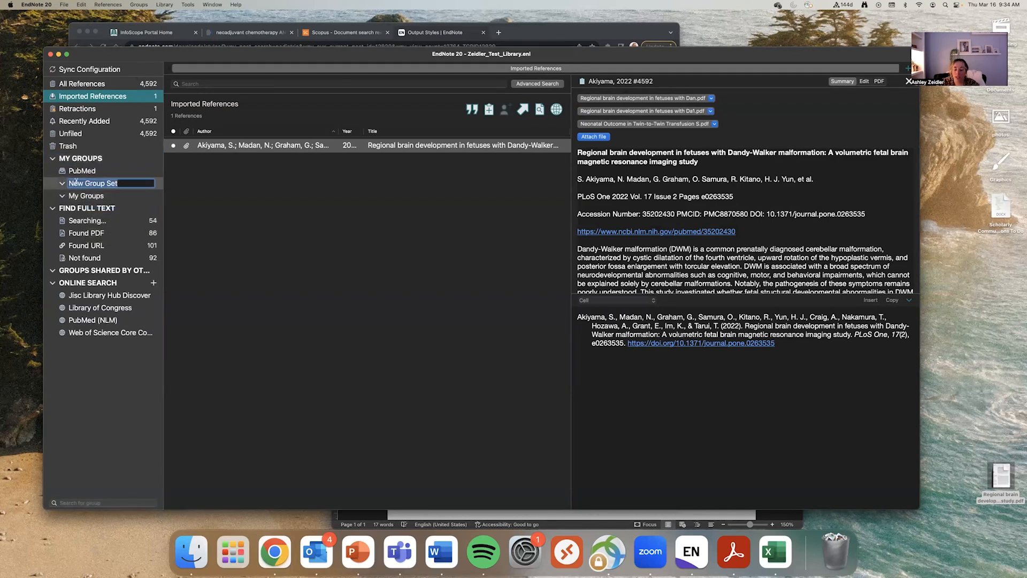
type("Article")
key("Return")
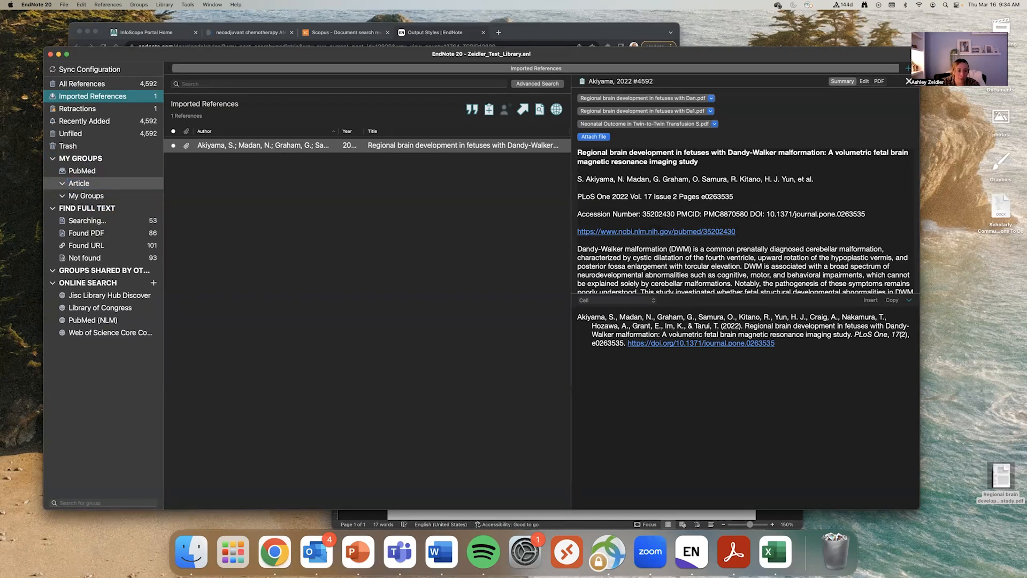
- Add two groups, Introduction and Discussion, inside the Article group set
right_click(80, 185)
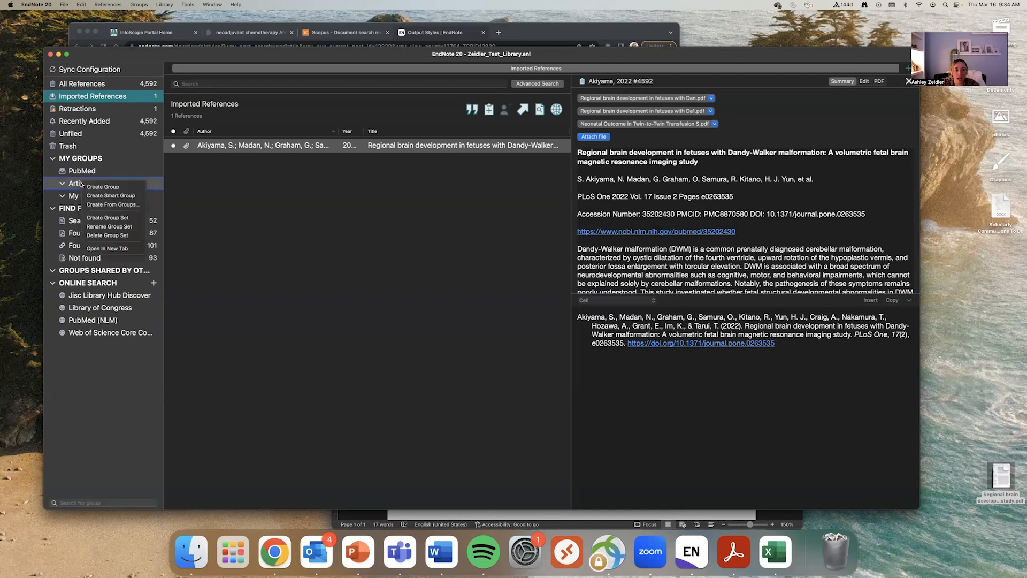
left_click(98, 186)
type("I")
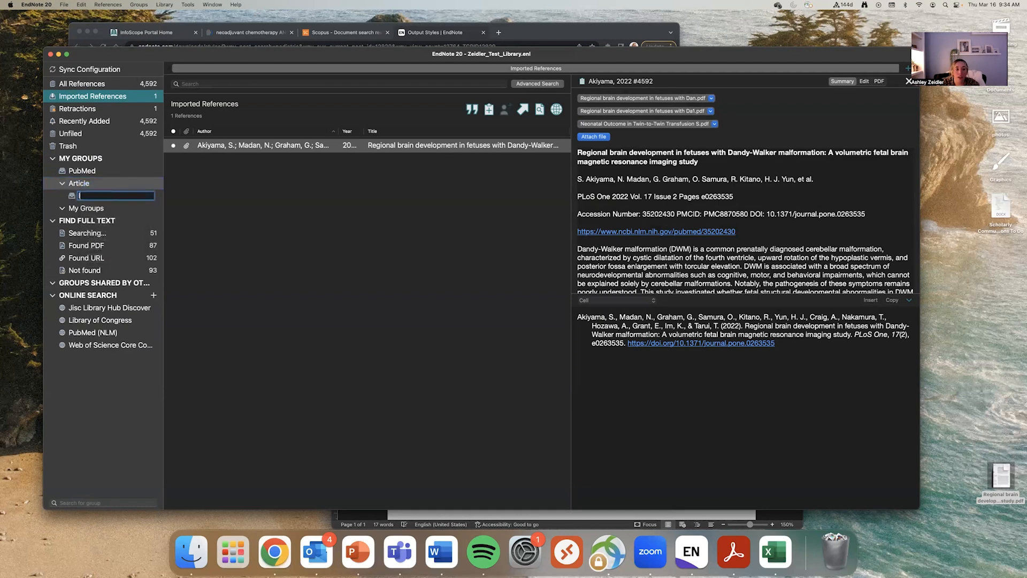
type("ntroduction")
key("Return")
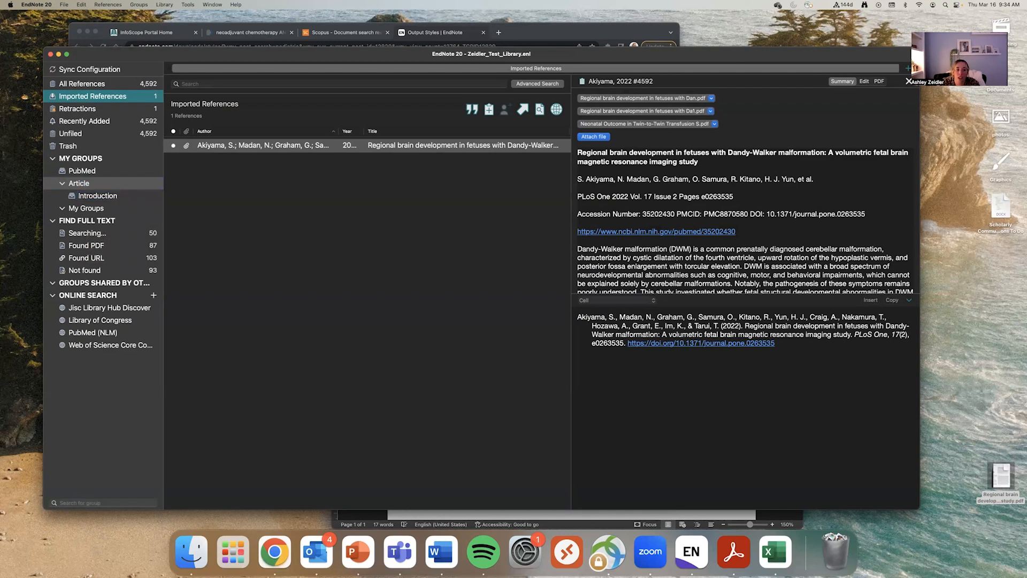
right_click(91, 183)
left_click(102, 187)
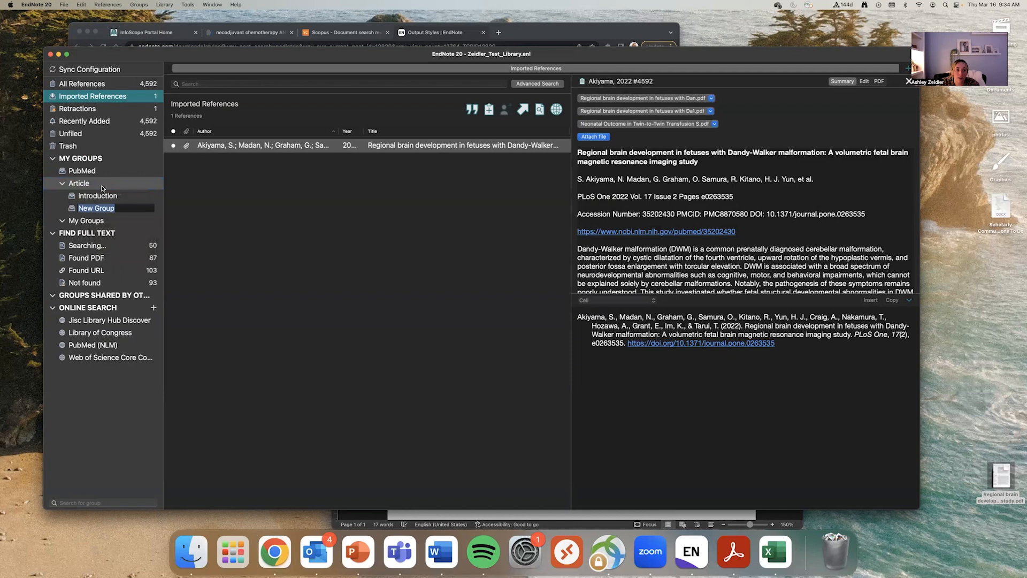
type("Discussion")
key("Return")
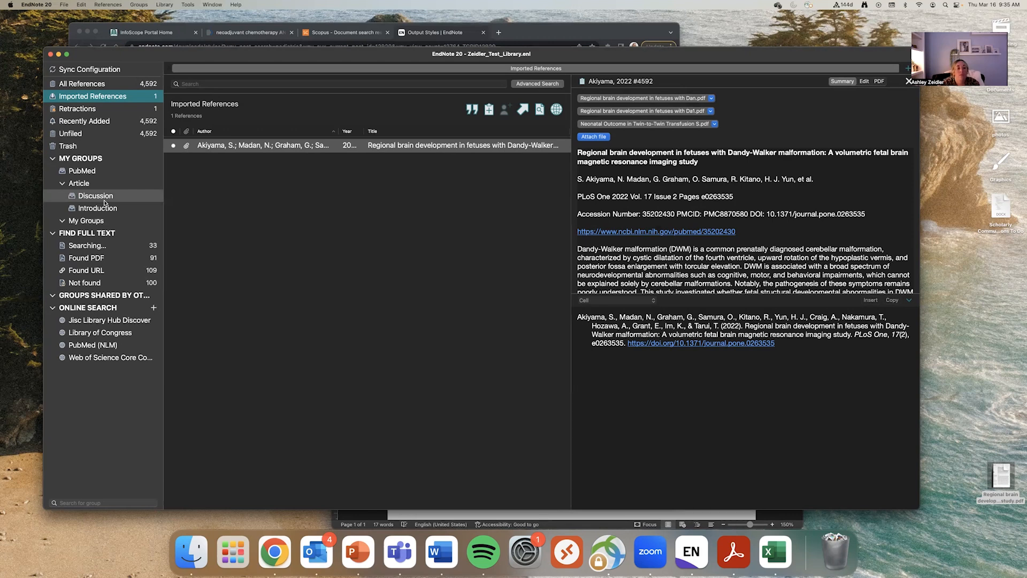
- Show All References and scroll the 4,592-reference list back to the top
left_click(99, 85)
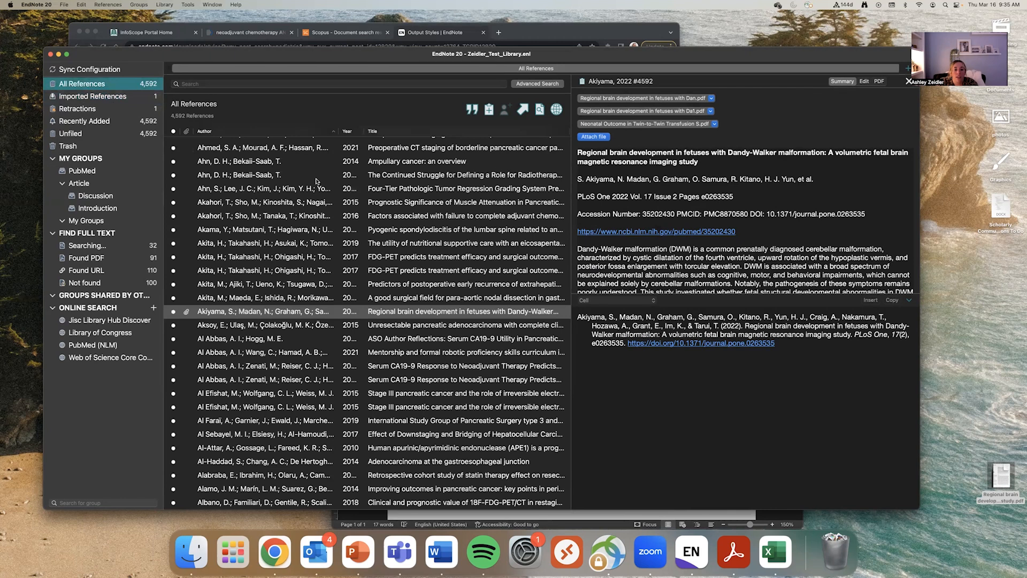
scroll(317, 182, "up", 5)
scroll(317, 182, "up", 3)
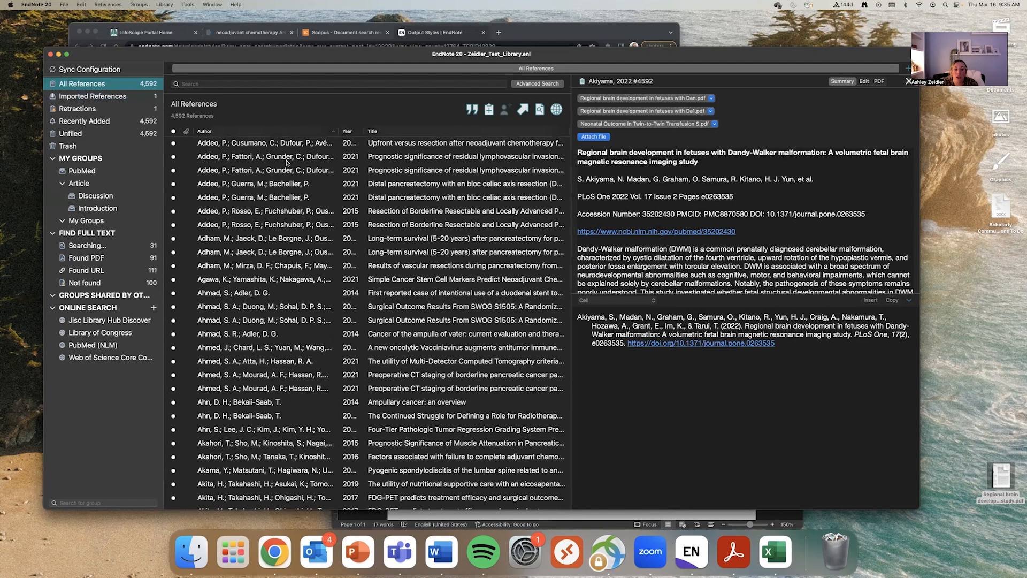
scroll(287, 163, "up", 1)
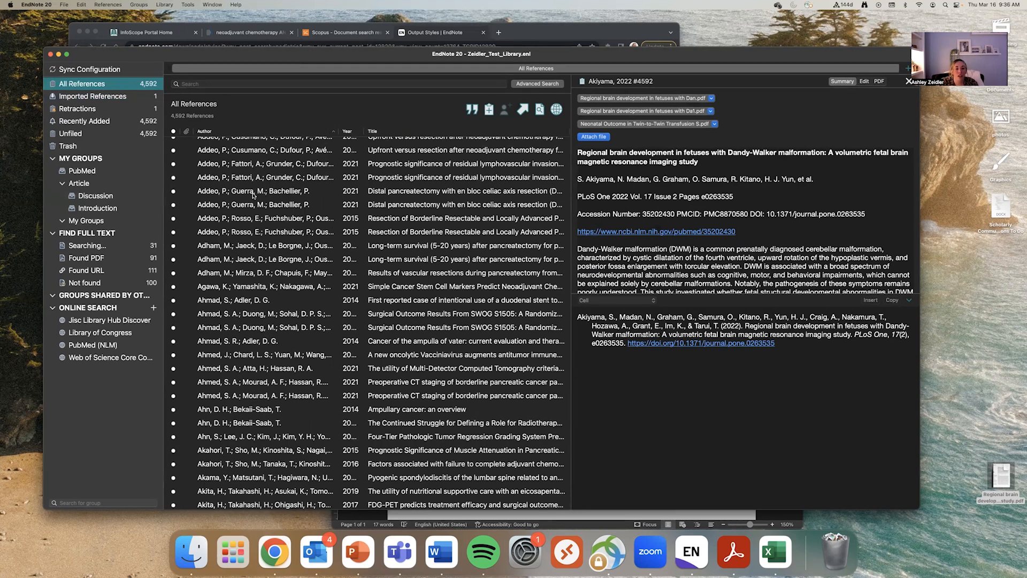
scroll(402, 197, "right", 1)
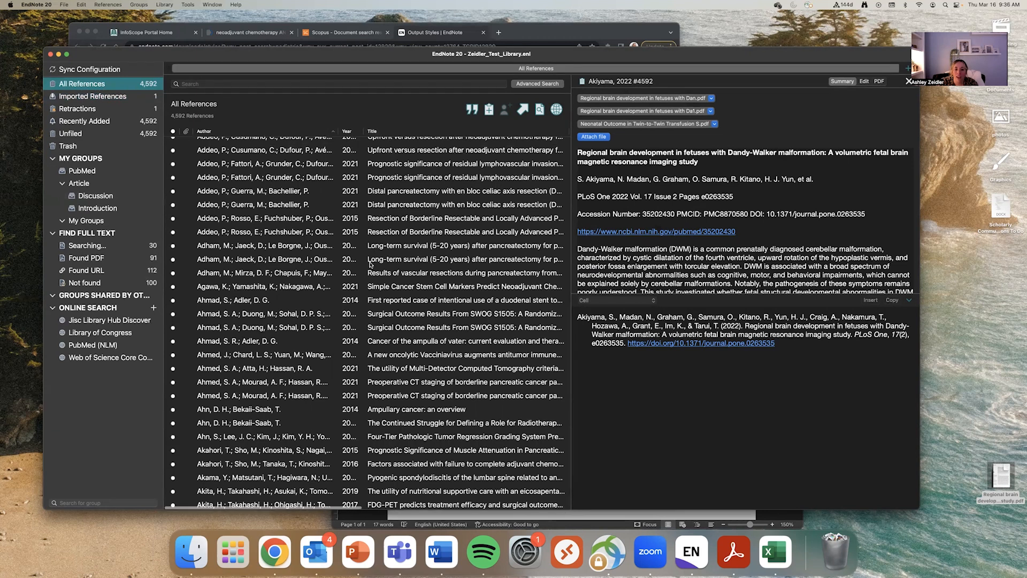
scroll(382, 266, "right", 1)
scroll(381, 266, "left", 1)
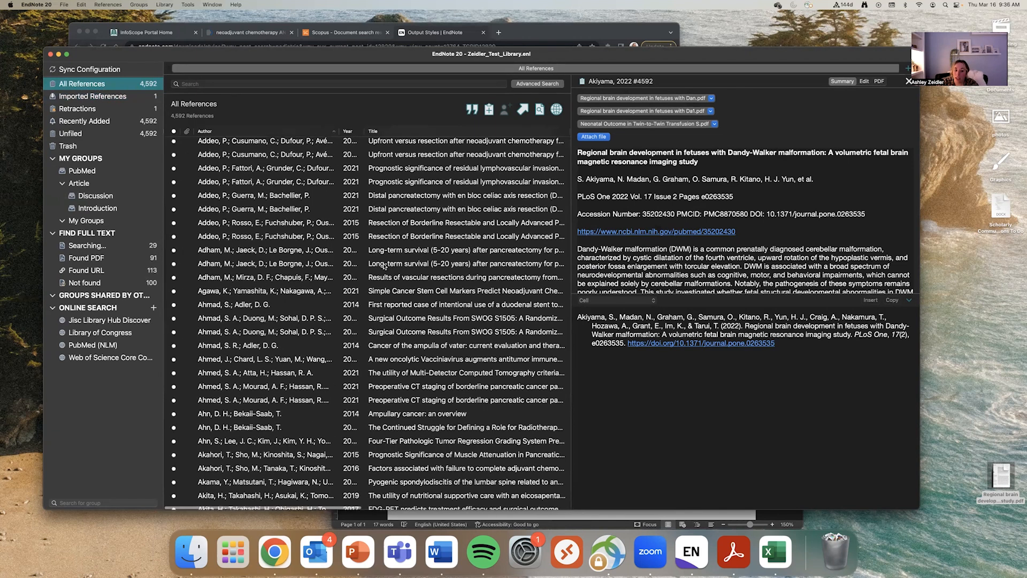
scroll(374, 271, "up", 10)
scroll(374, 270, "up", 2)
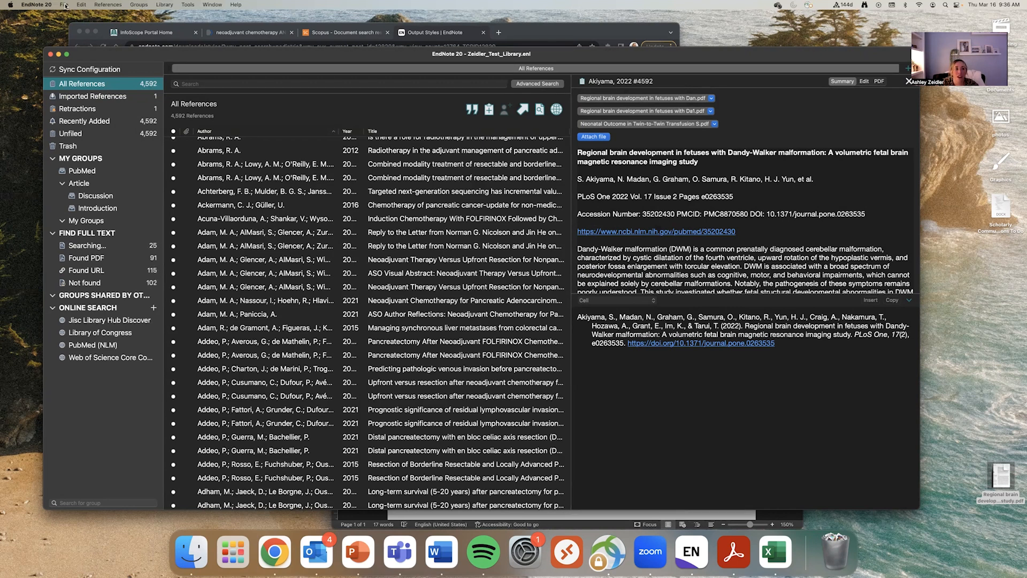
- Run Library > Find Duplicates, saving the pending record changes first
left_click(187, 5)
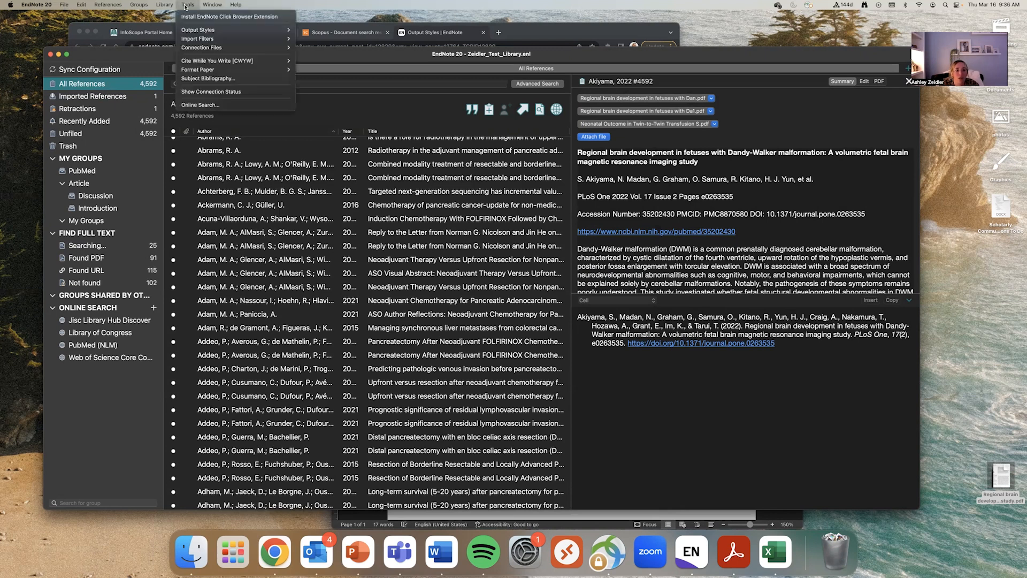
mouse_move(165, 6)
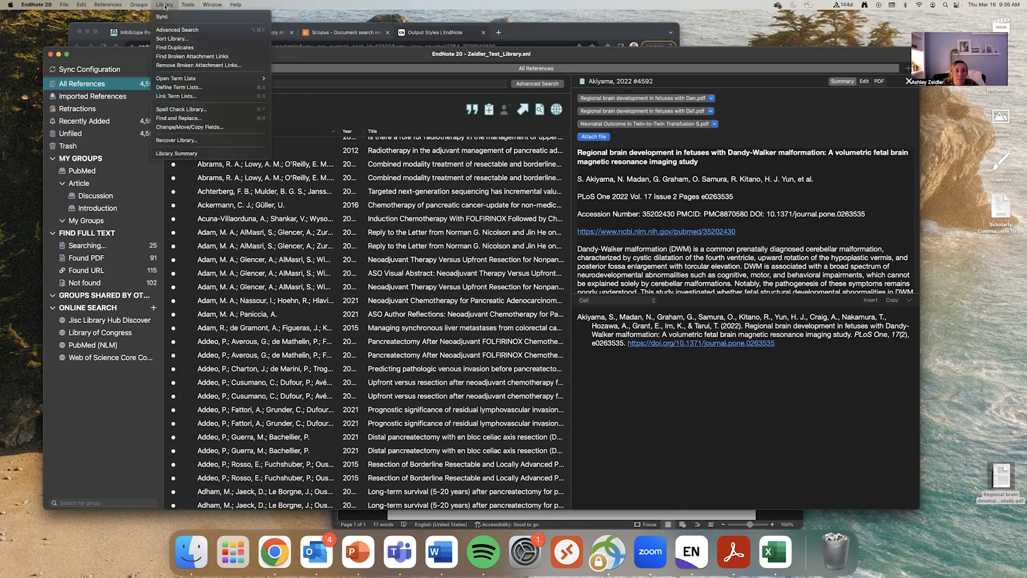
left_click(166, 6)
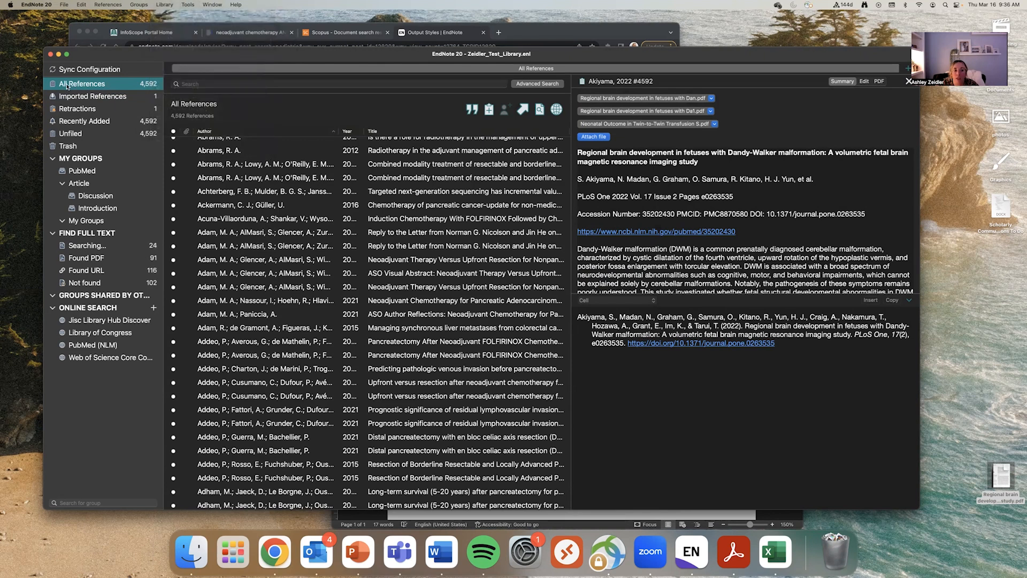
left_click(166, 6)
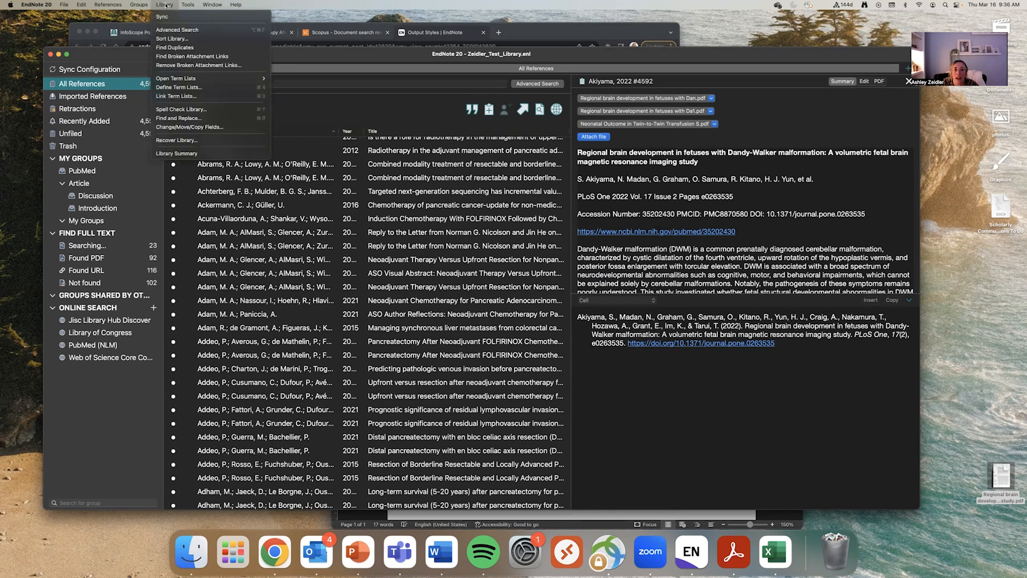
left_click(183, 48)
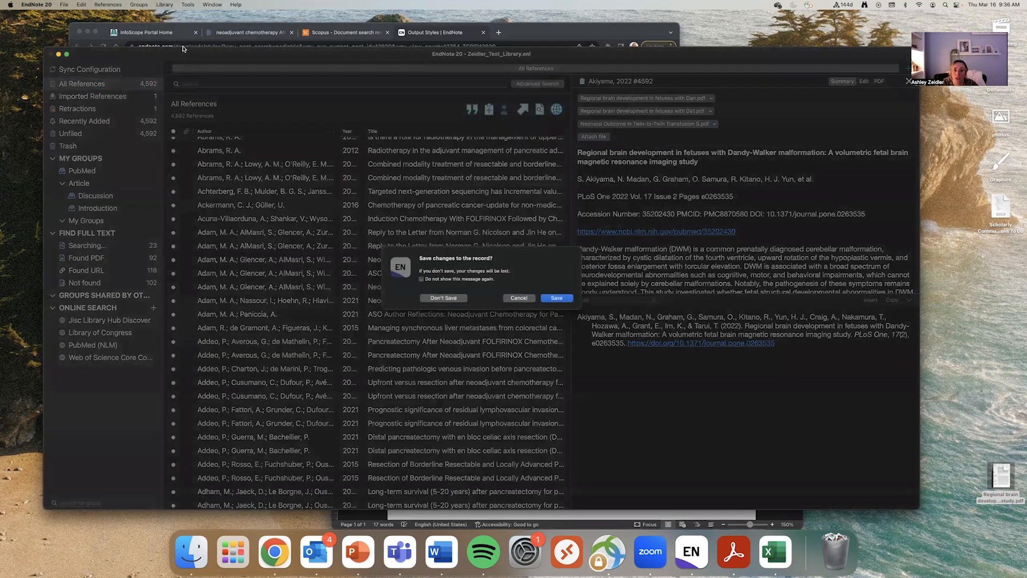
left_click(556, 297)
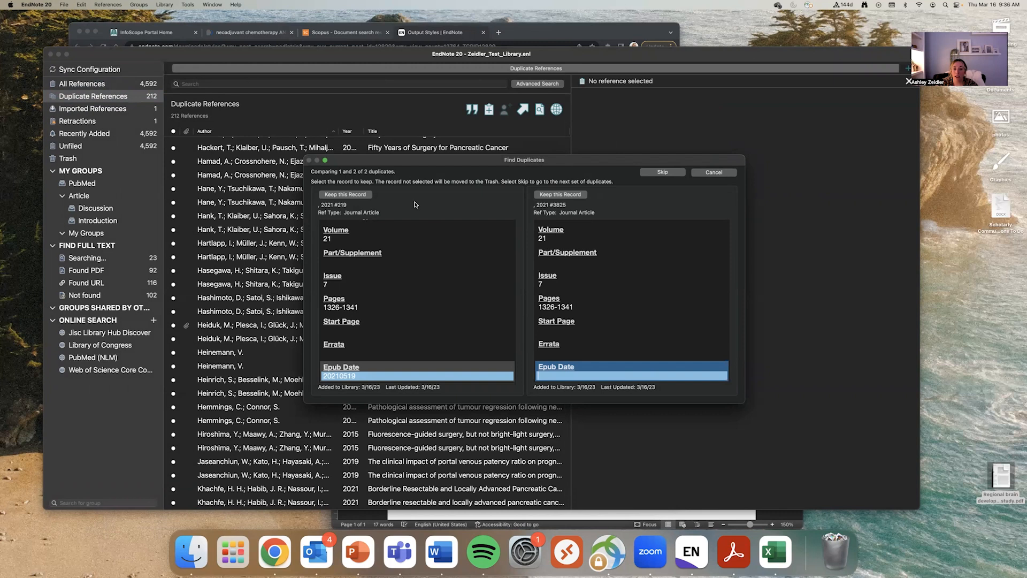
- Compare both Korean guideline records, then skip that pair without merging
scroll(444, 263, "down", 2)
scroll(445, 264, "up", 6)
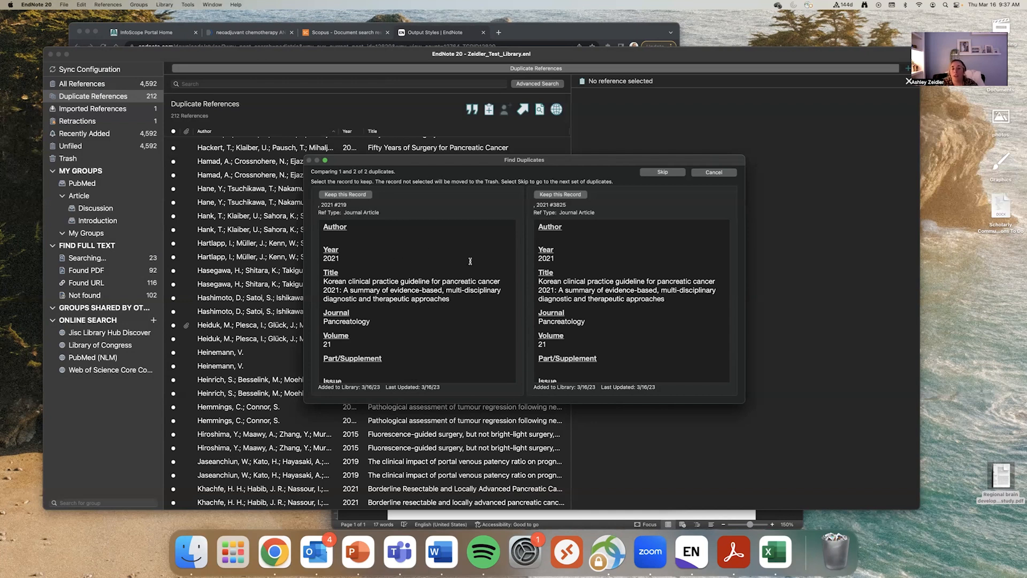
scroll(399, 289, "down", 5)
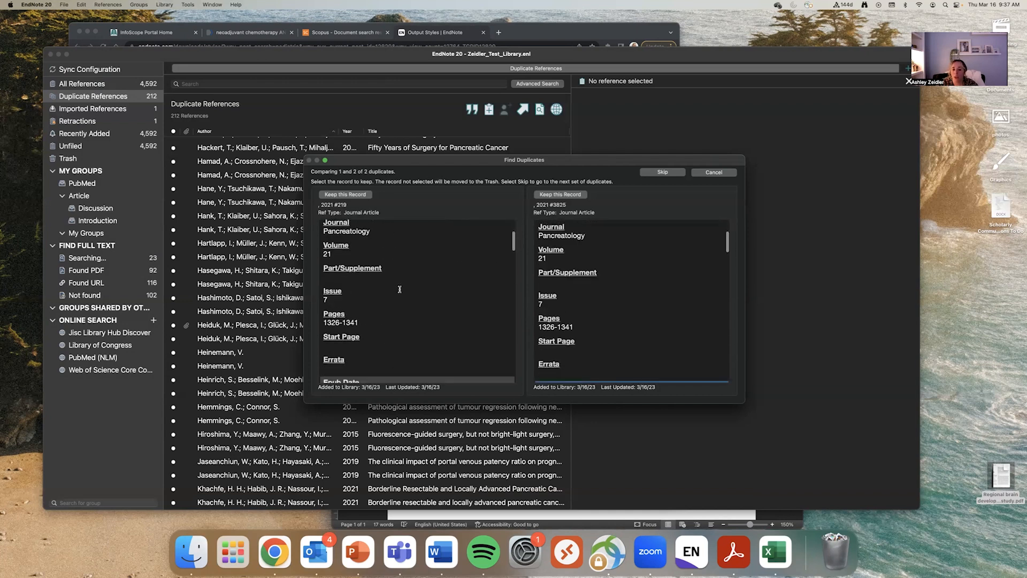
scroll(399, 289, "down", 4)
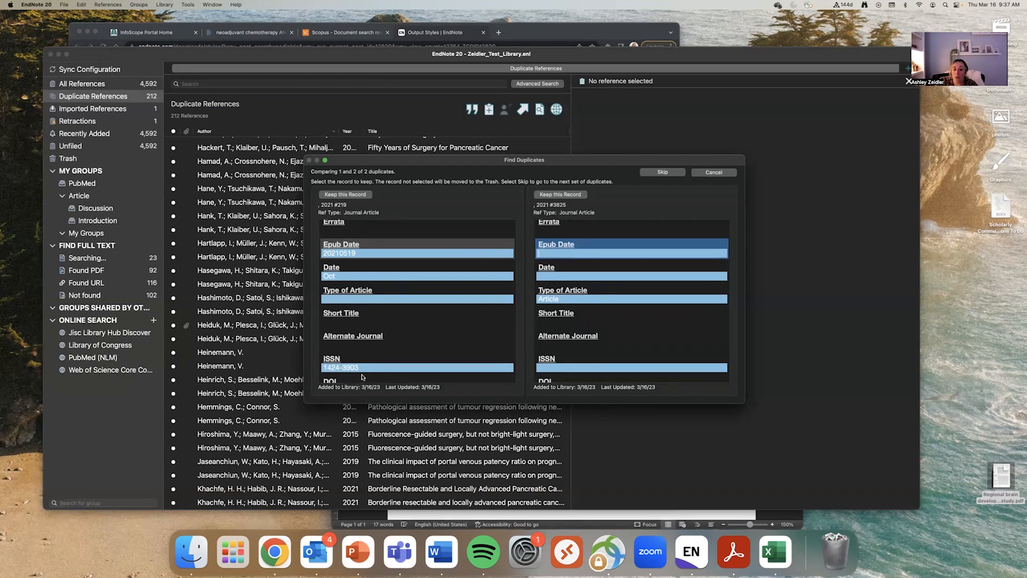
scroll(385, 362, "down", 5)
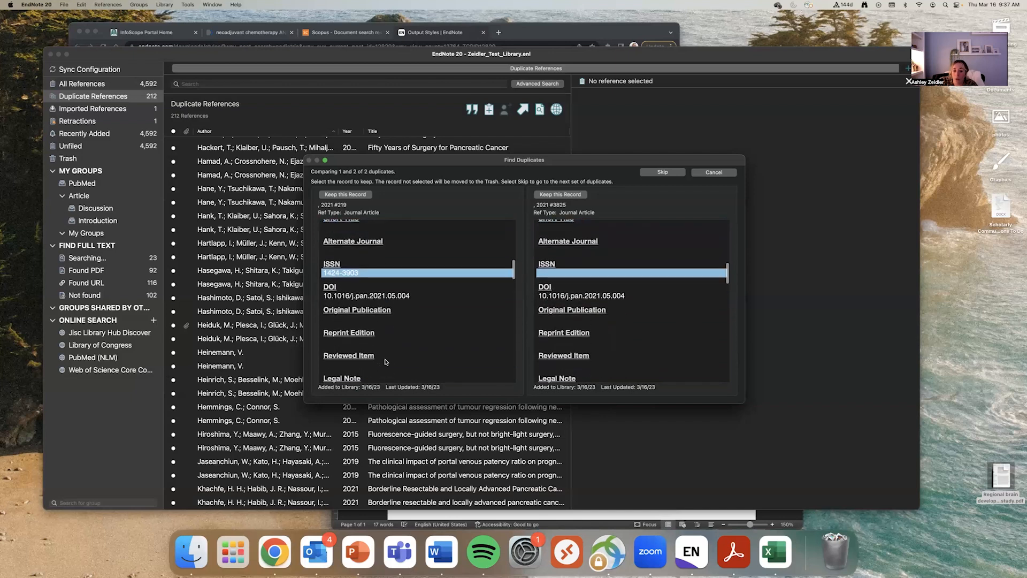
scroll(385, 362, "down", 5)
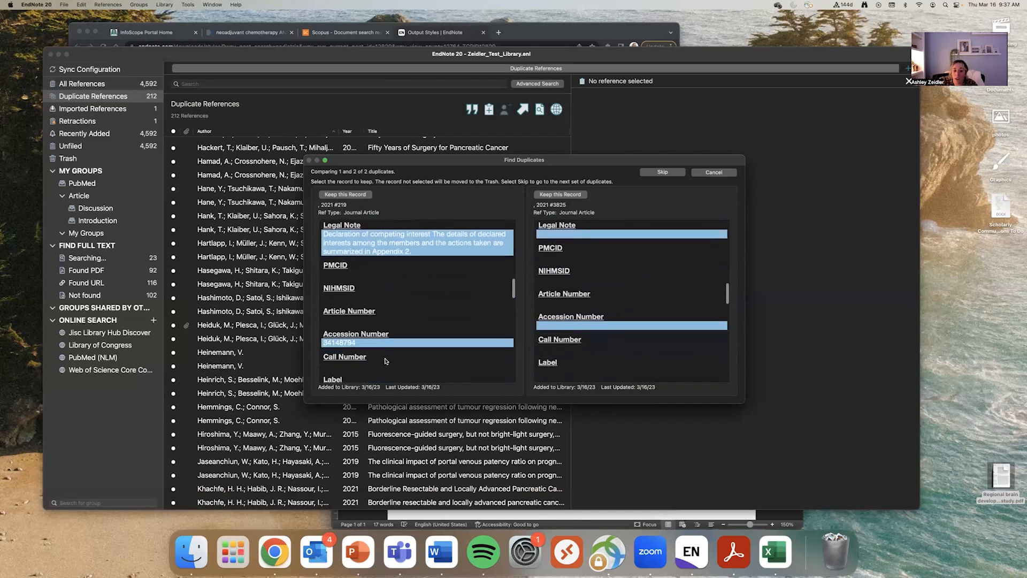
scroll(385, 358, "down", 5)
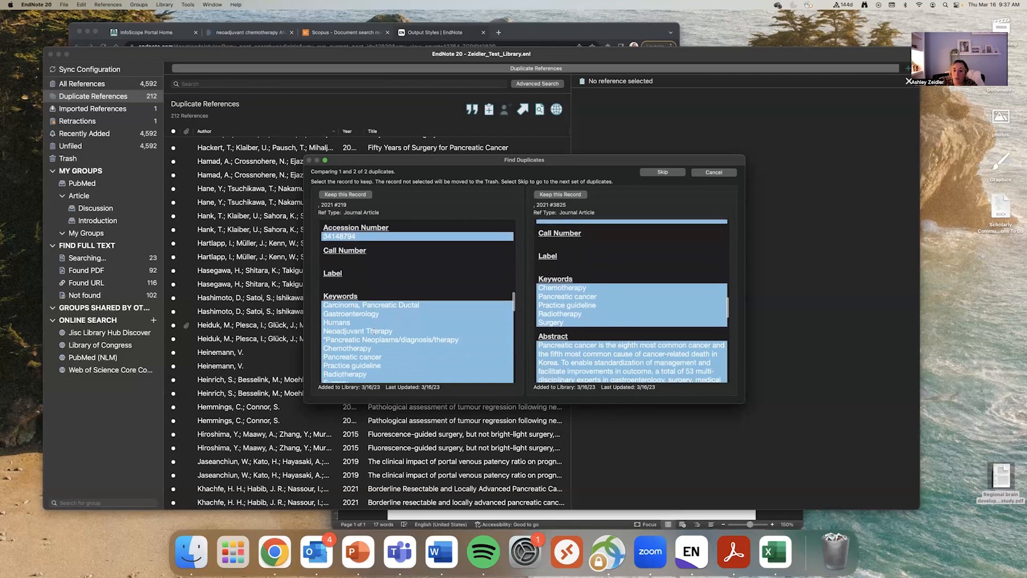
scroll(373, 331, "down", 5)
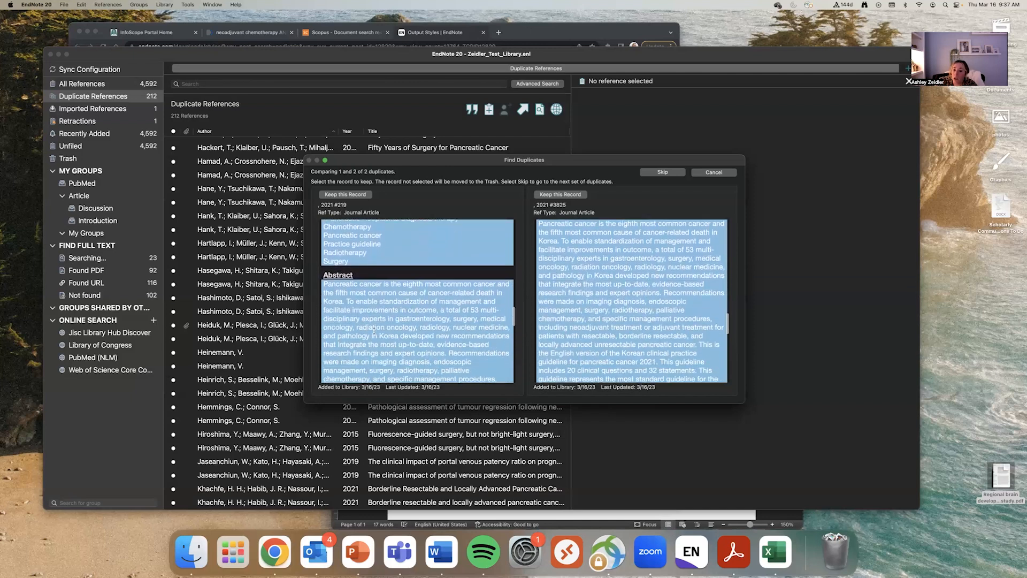
scroll(373, 331, "down", 6)
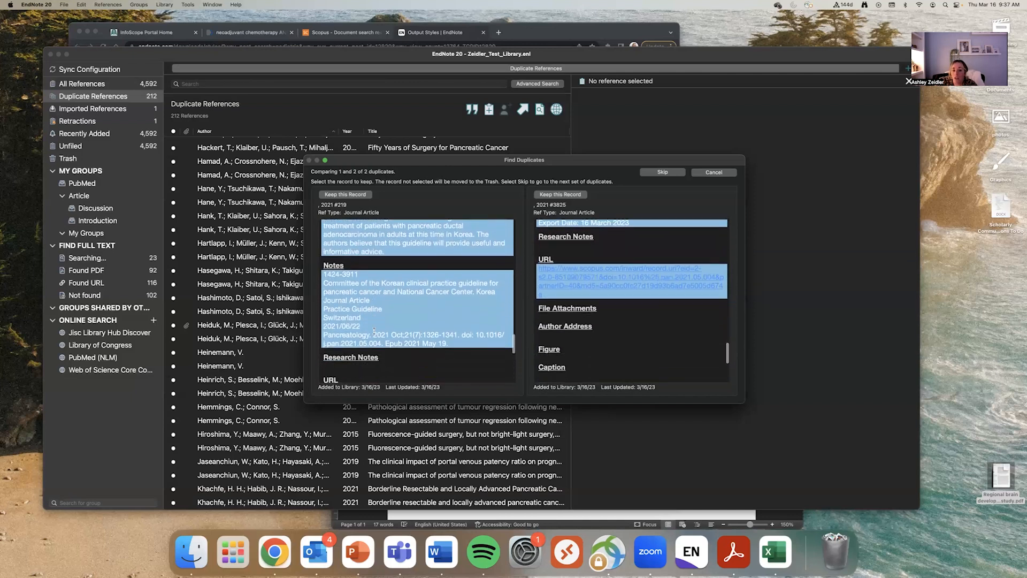
scroll(374, 330, "down", 3)
scroll(373, 330, "up", 5)
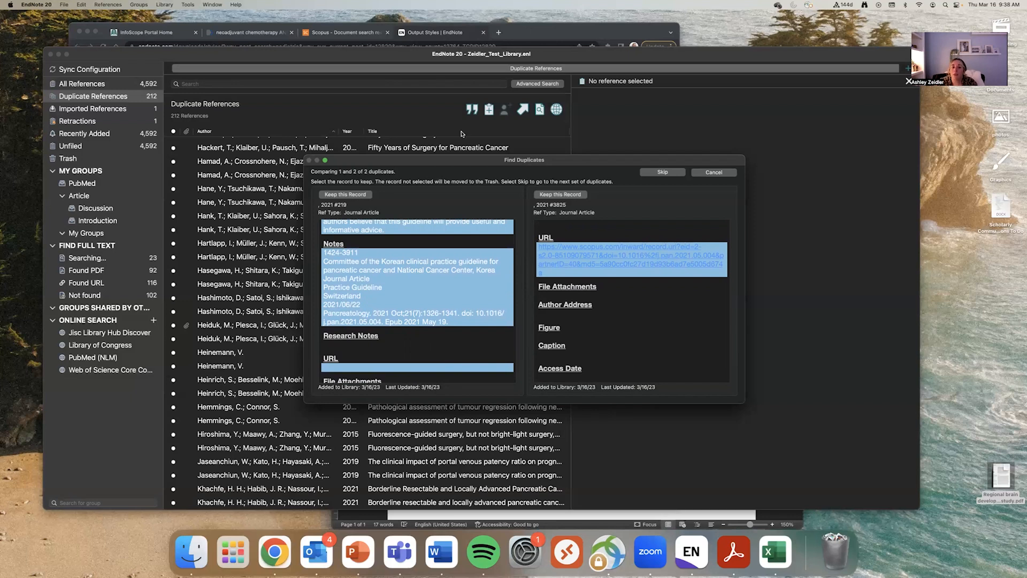
left_click(663, 172)
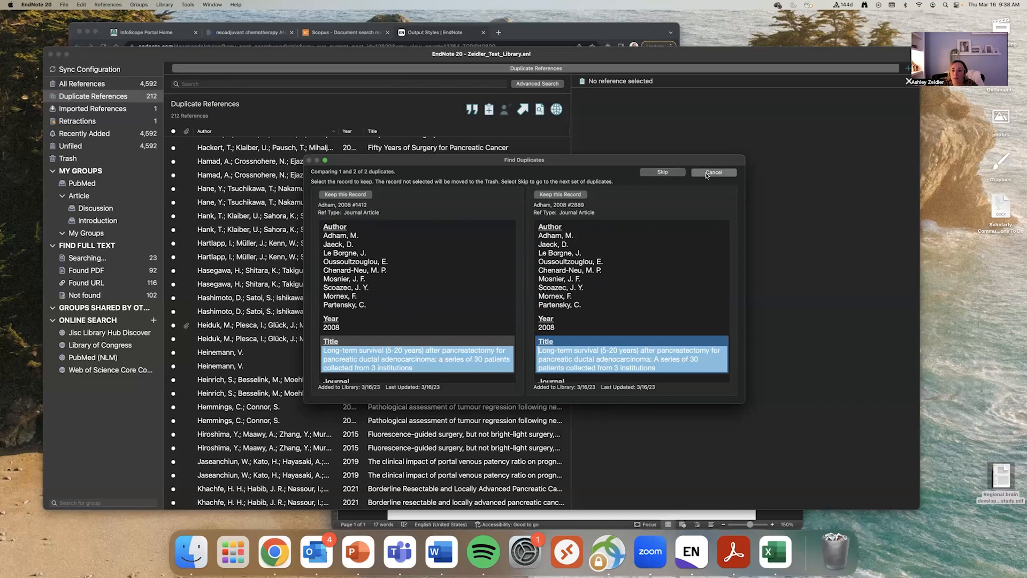
- Cancel the pair review and move the 105 selected duplicates to Trash
left_click(708, 173)
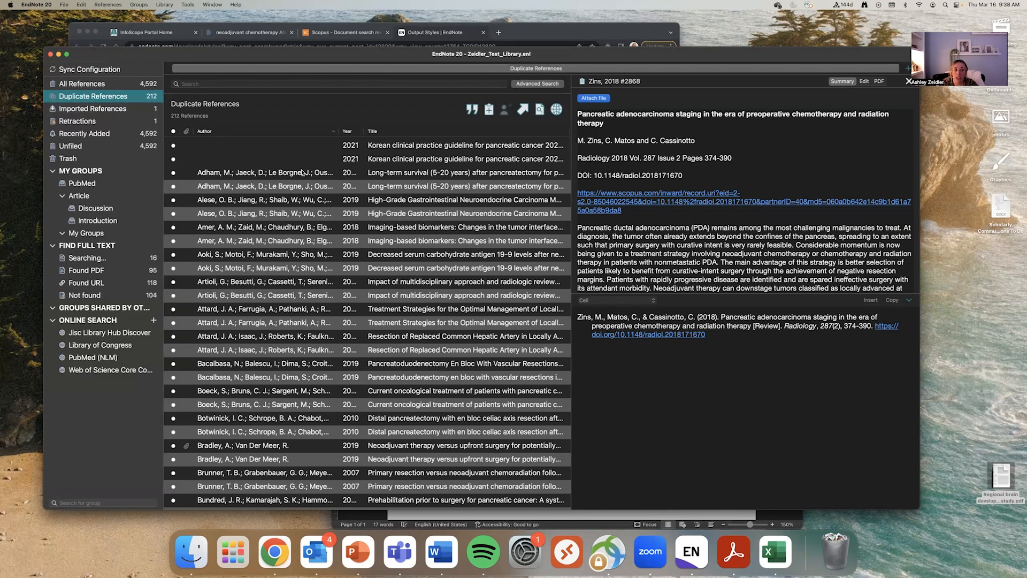
left_click_drag(298, 186, 83, 158)
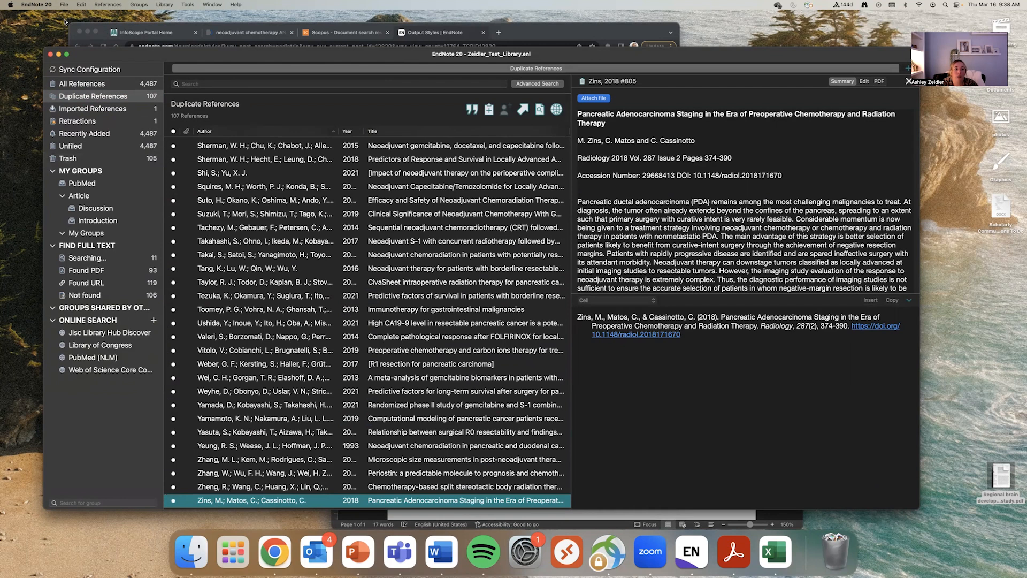
scroll(265, 175, "up", 3)
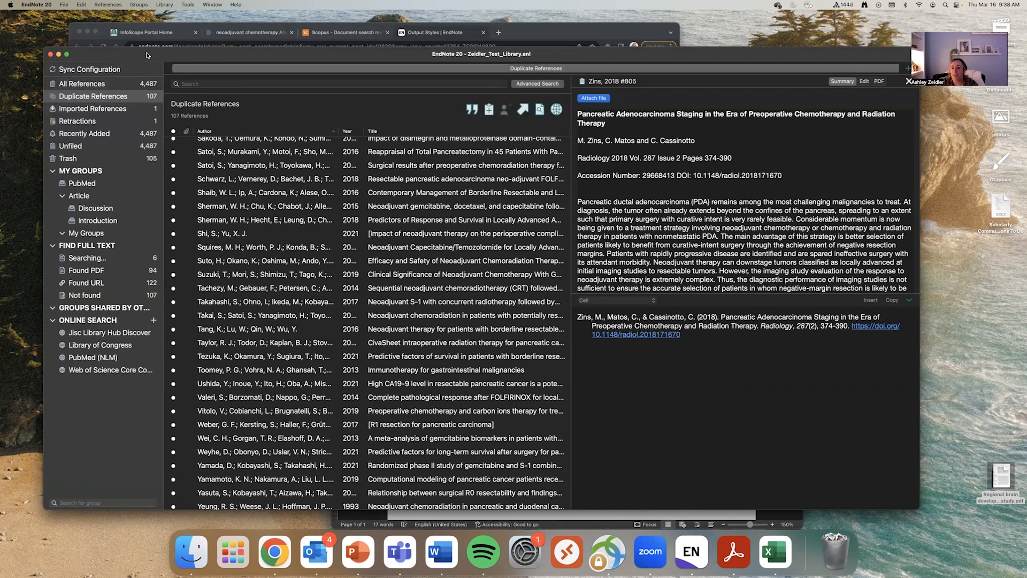
- Uncheck Secondary Title (Journal) in the Duplicates preferences and save the change
left_click(43, 4)
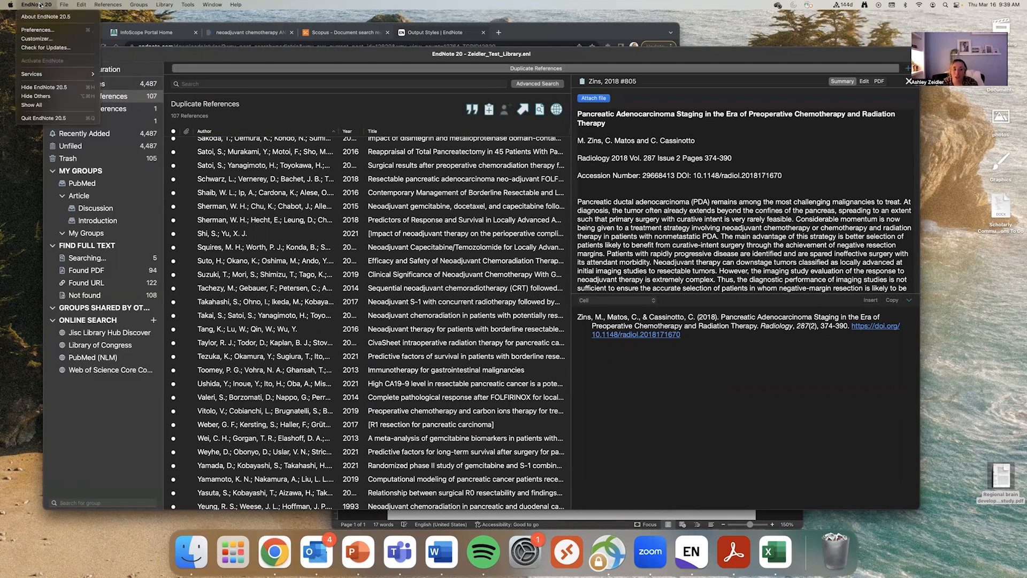
left_click(39, 31)
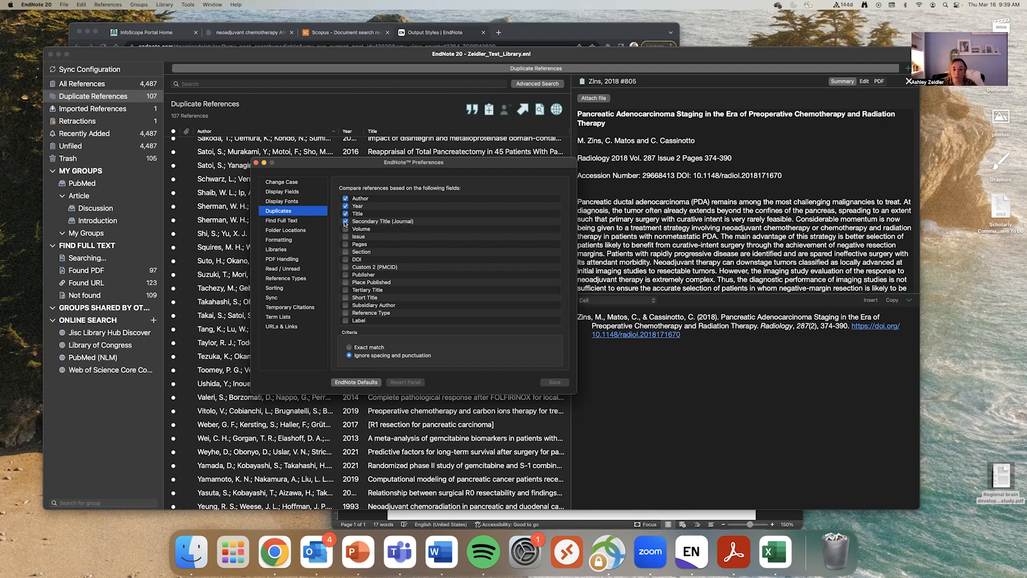
left_click(346, 221)
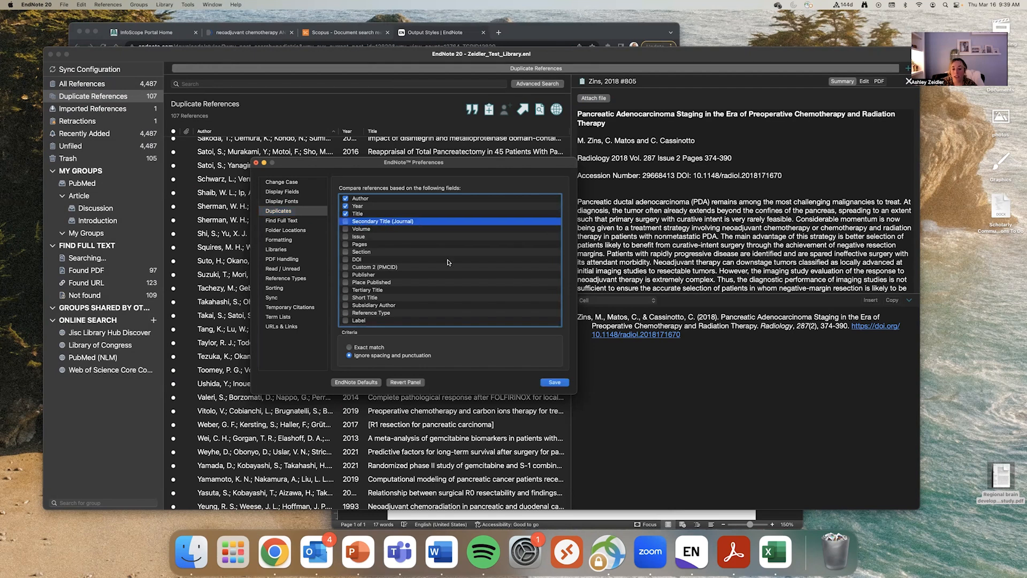
left_click(554, 382)
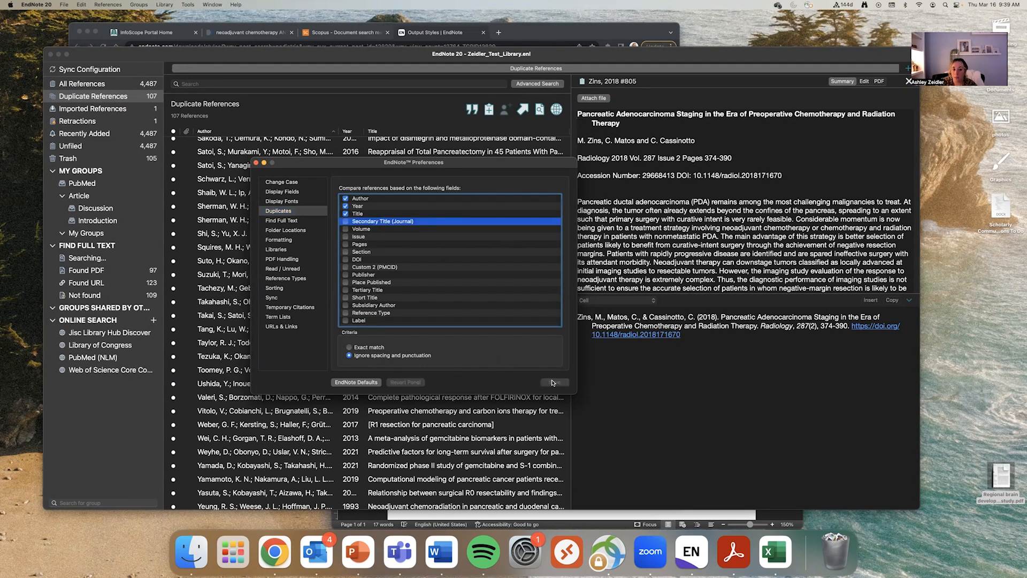
left_click(256, 162)
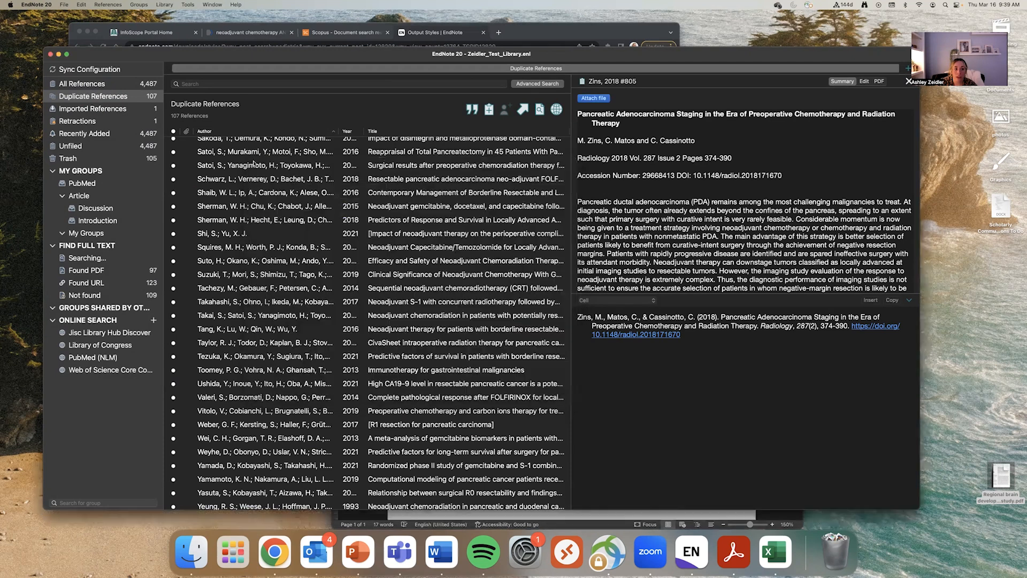
- Rerun Find Duplicates on All References and cancel to list all 1,903 matches
left_click(113, 84)
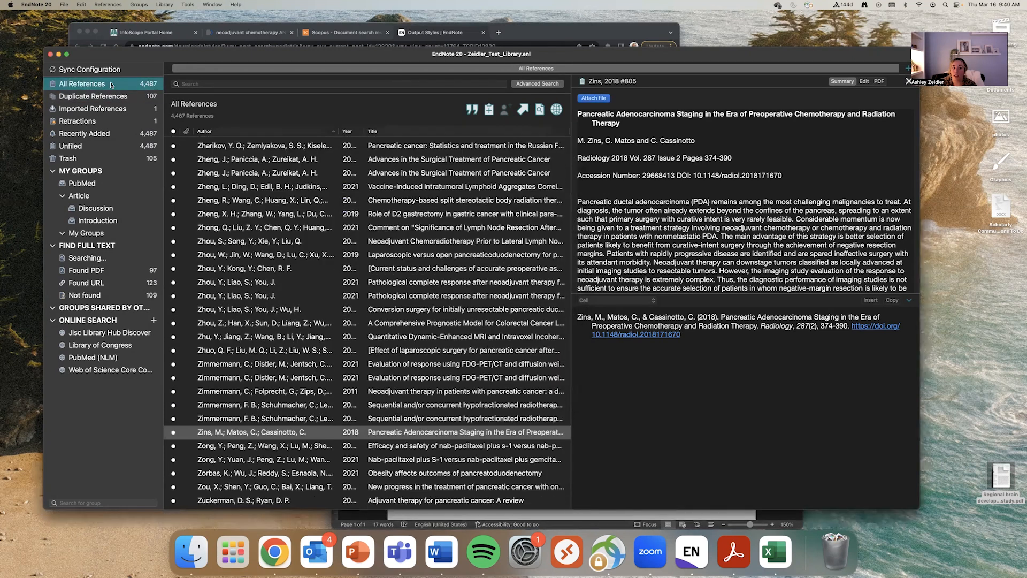
left_click(188, 5)
mouse_move(164, 5)
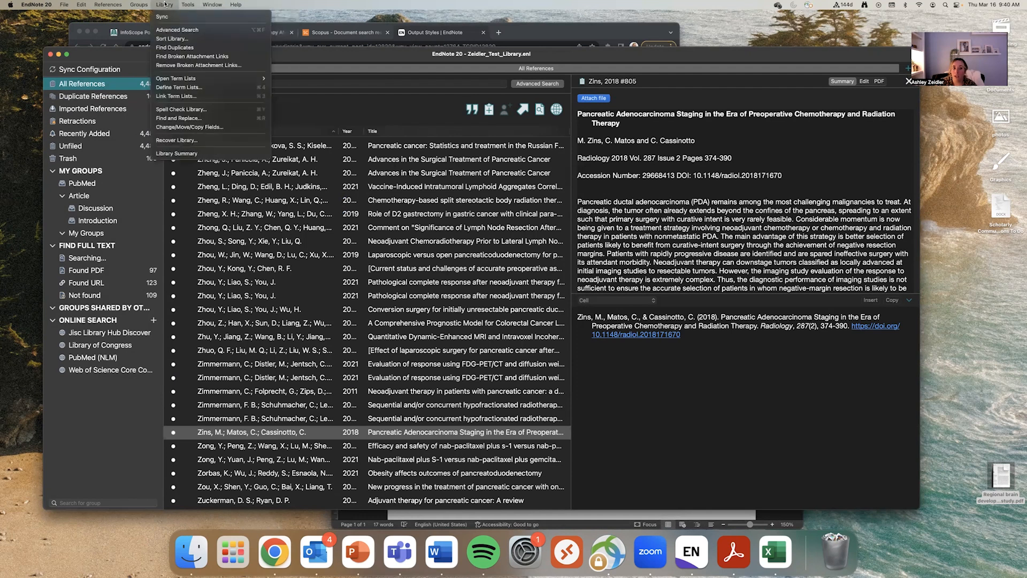
left_click(175, 48)
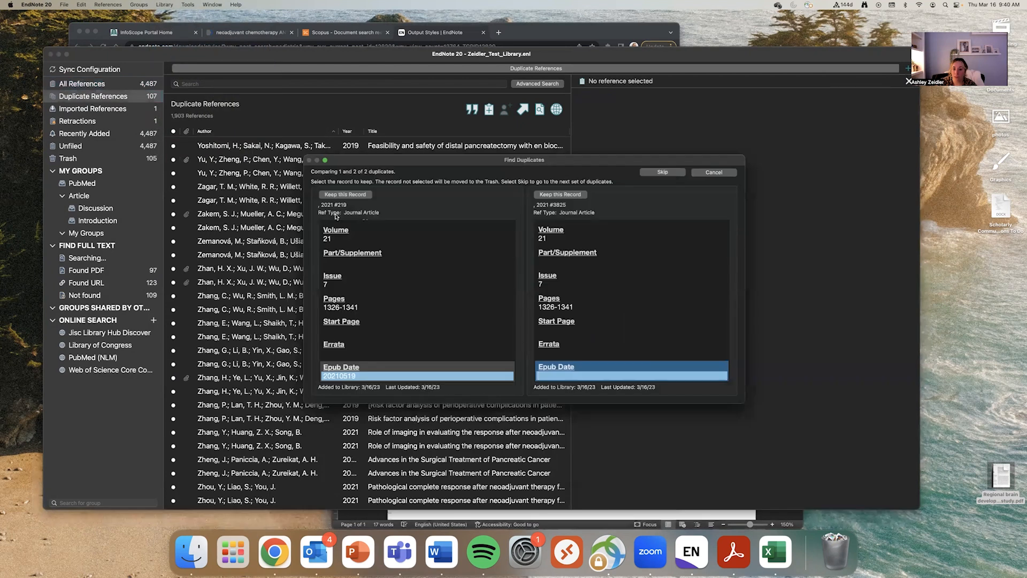
left_click(714, 172)
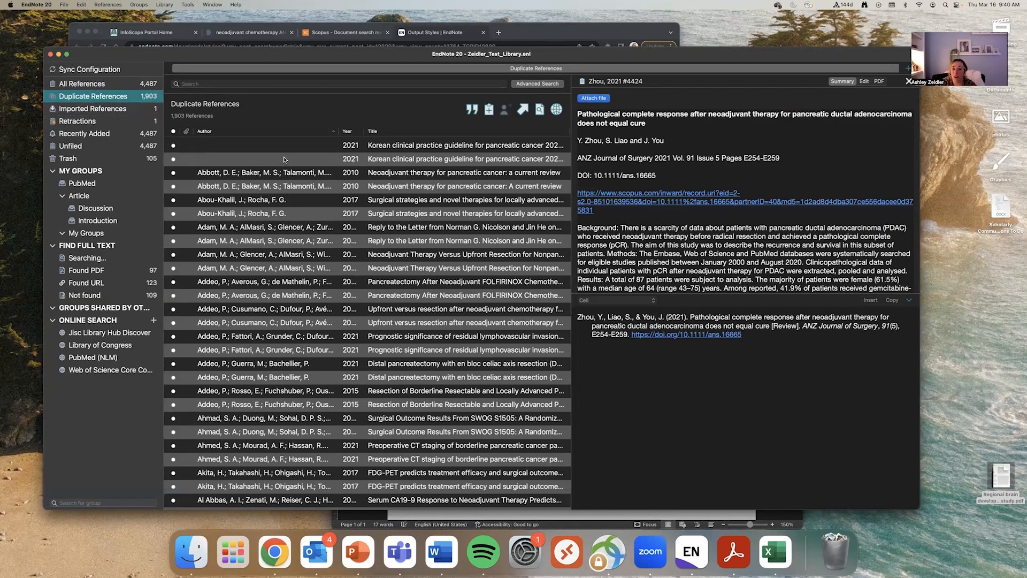
- Move the 952 selected duplicates to Trash, leaving 3,535 references
scroll(283, 159, "right", 5)
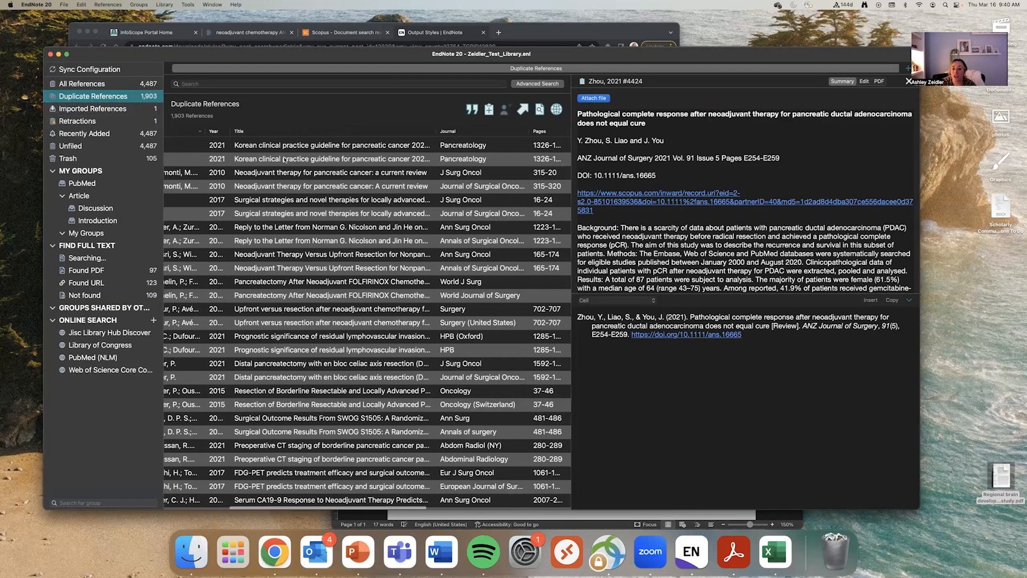
scroll(285, 159, "right", 2)
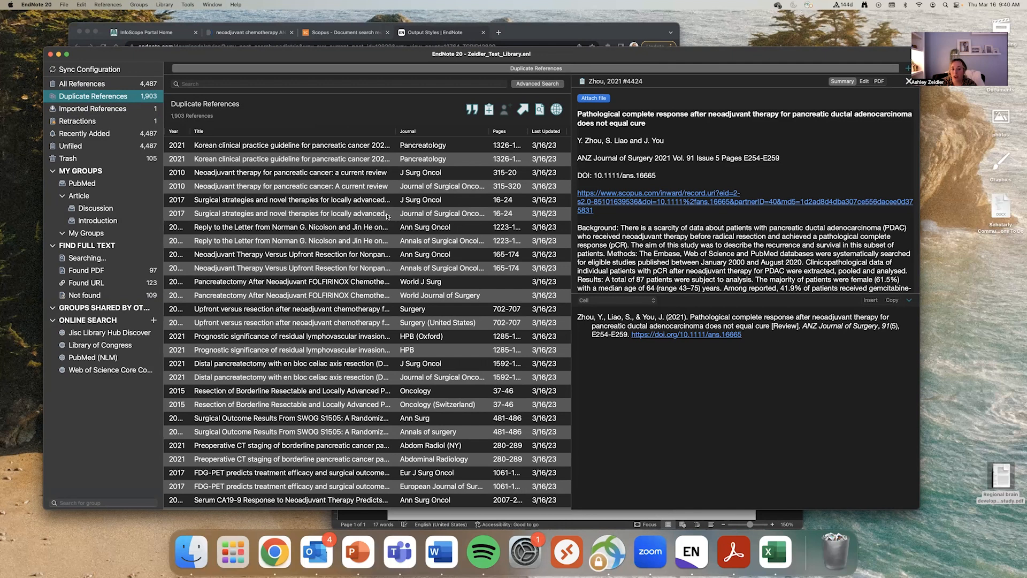
scroll(387, 216, "left", 5)
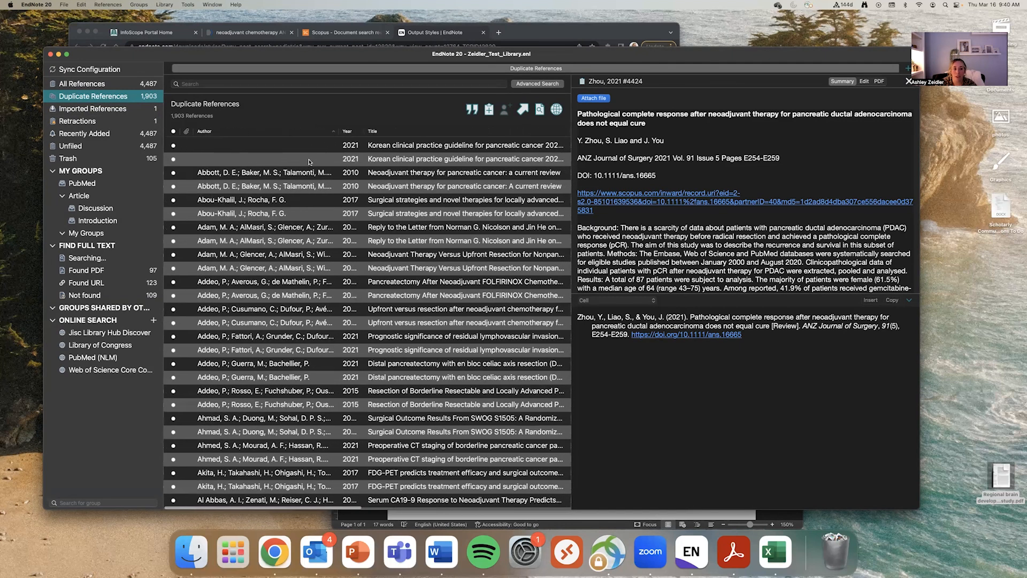
left_click_drag(395, 162, 74, 159)
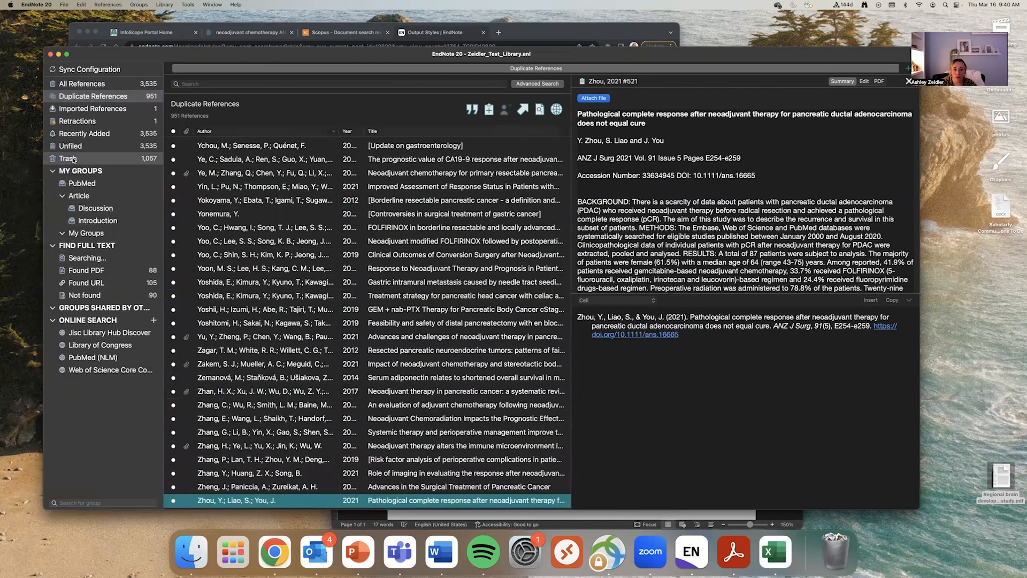
scroll(293, 204, "up", 3)
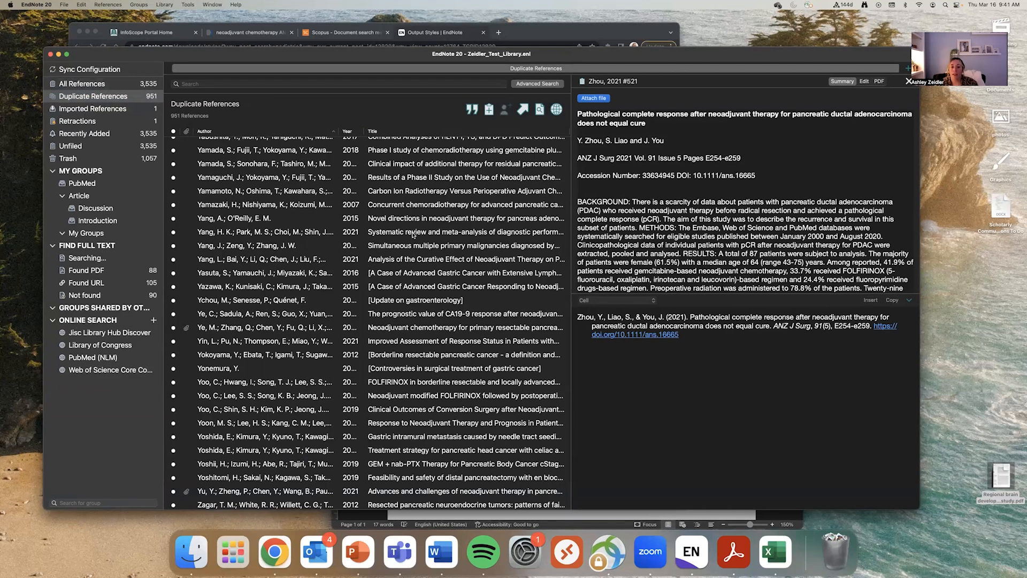
scroll(413, 235, "right", 5)
scroll(412, 234, "right", 1)
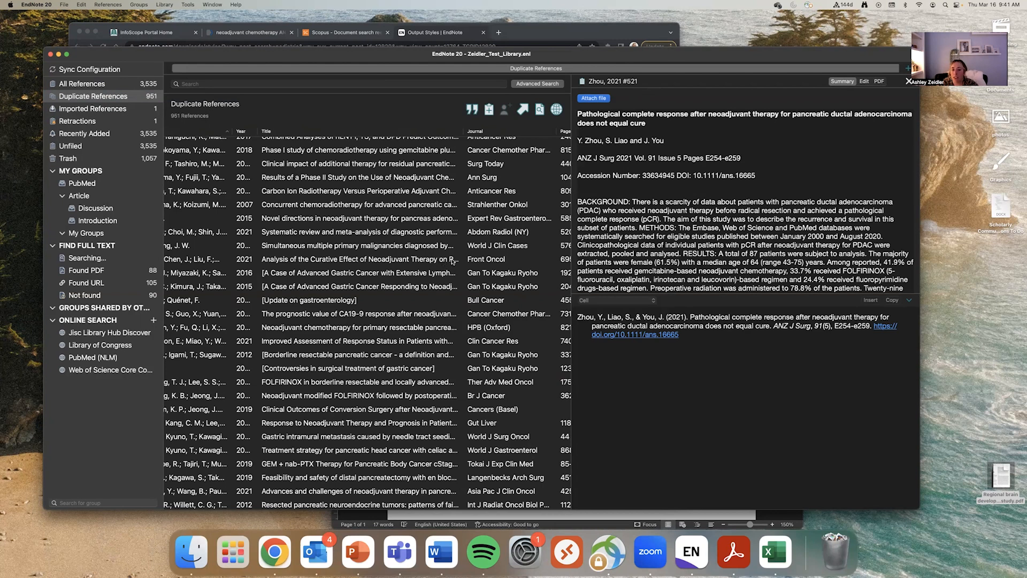
scroll(452, 261, "down", 1)
scroll(439, 261, "left", 5)
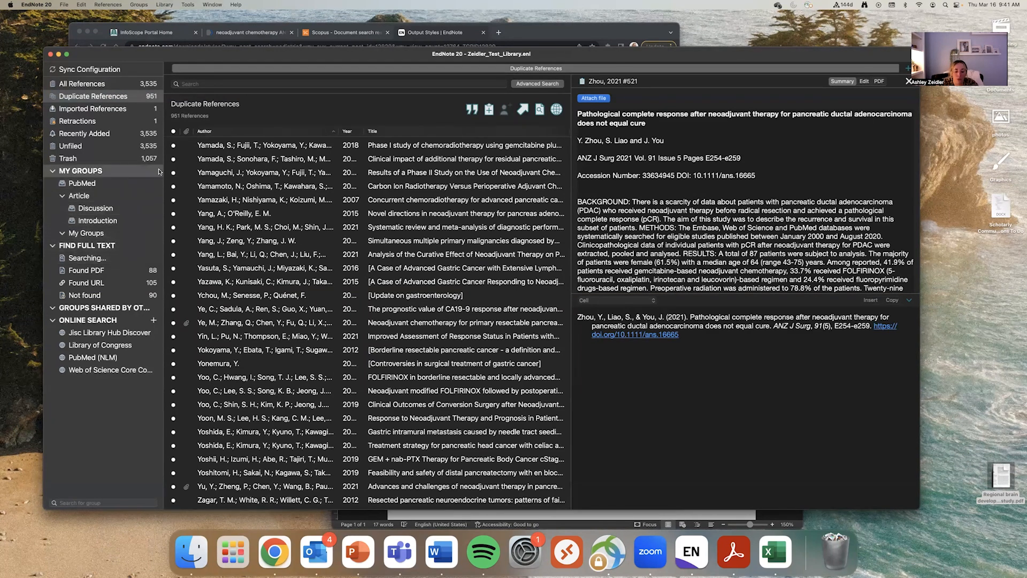
- Open the Find Full Text page of EndNote's Preferences
left_click(48, 6)
left_click(38, 31)
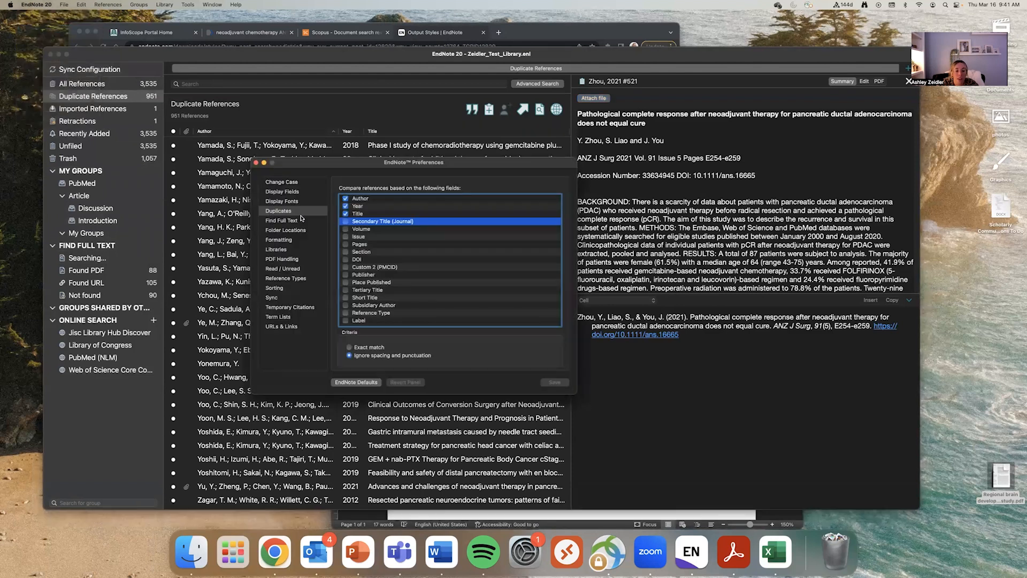
left_click(276, 223)
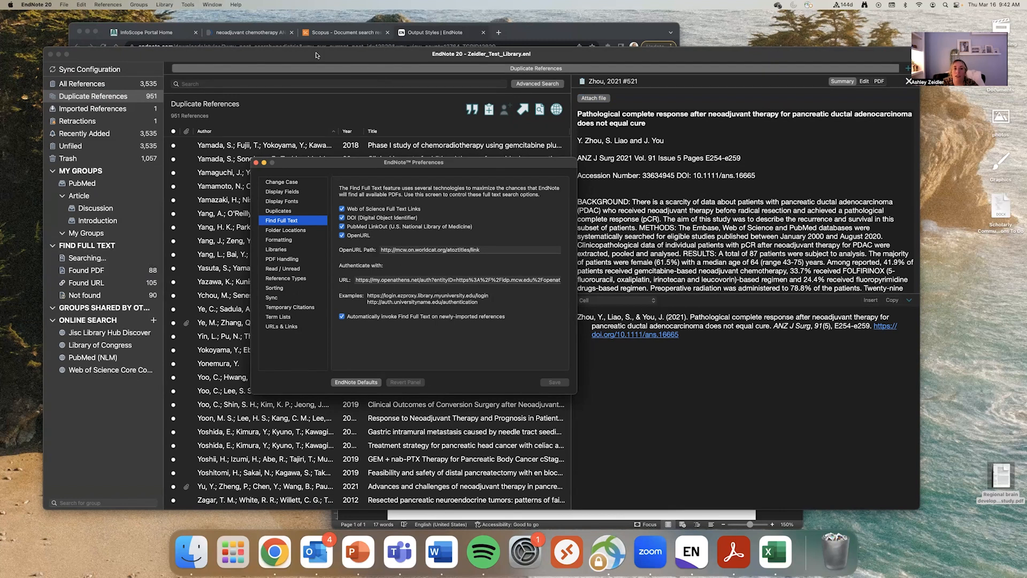
- Go to the MCW Libraries site in a new Chrome tab and open its EndNote guide
left_click(497, 33)
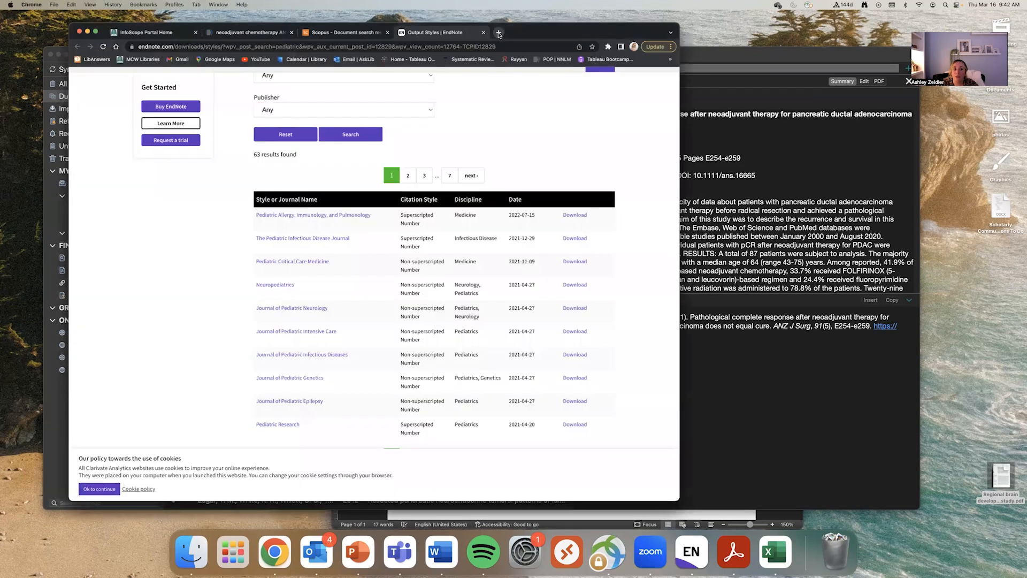
type("mcw")
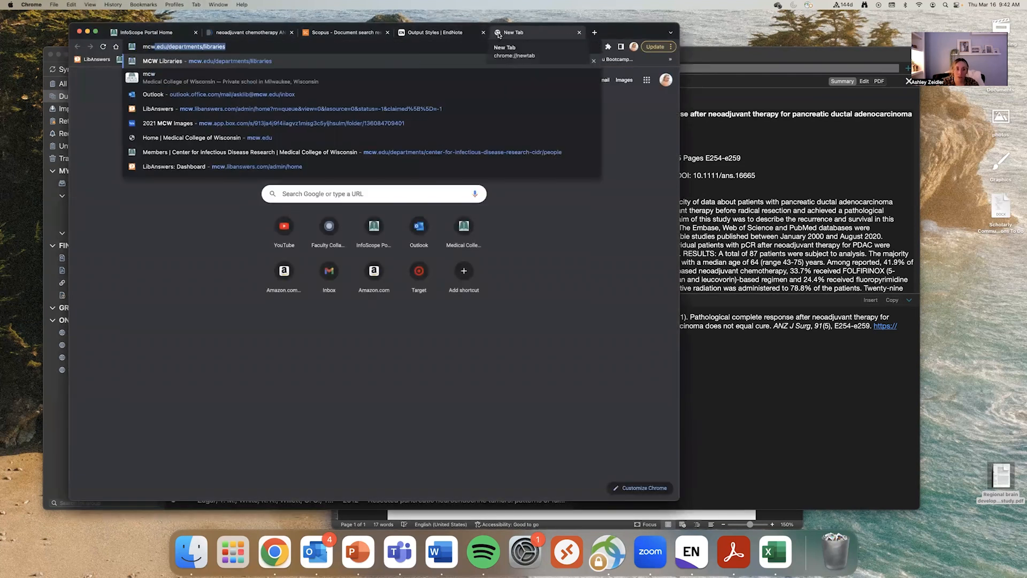
key("Return")
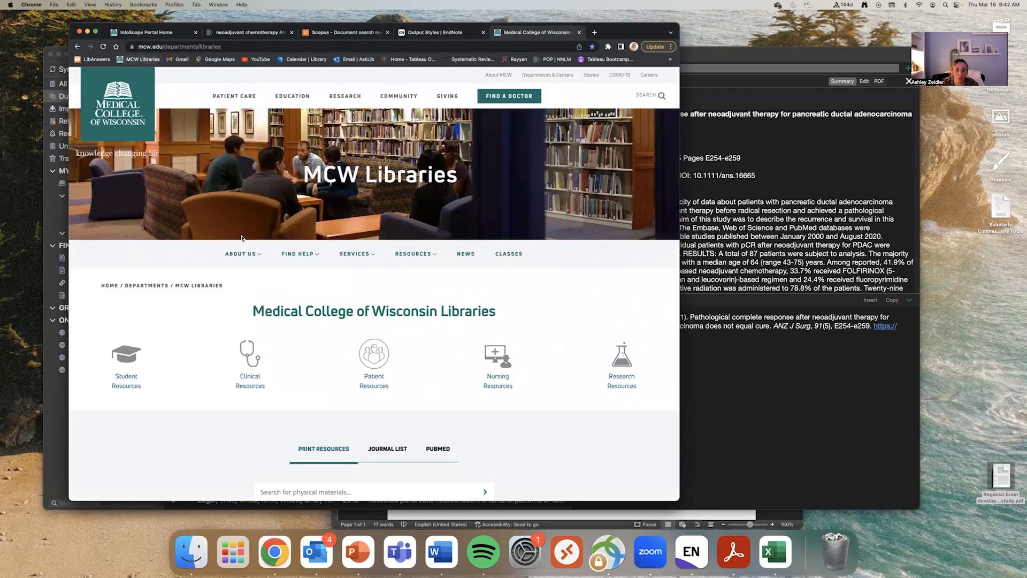
mouse_move(294, 259)
left_click(309, 277)
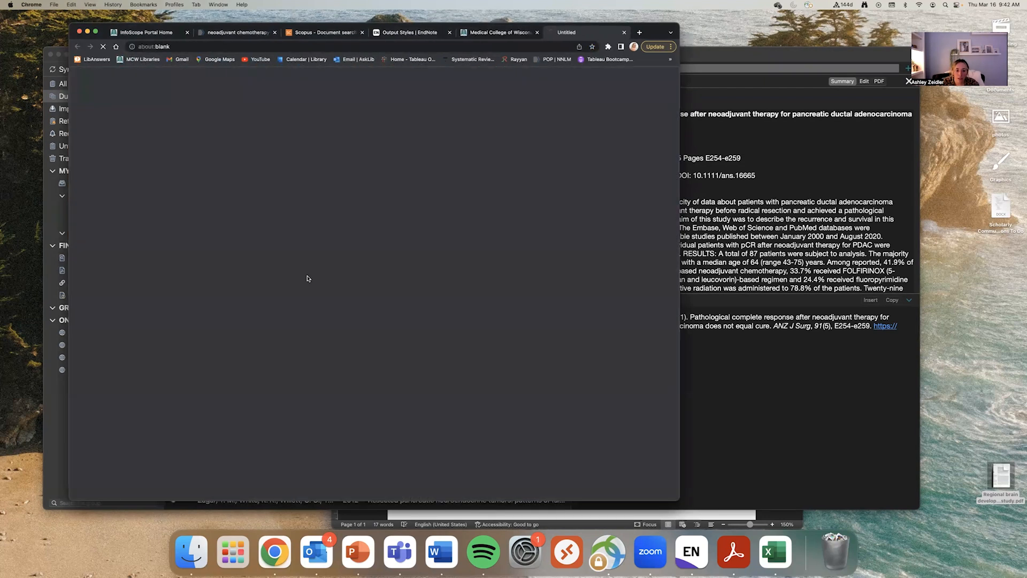
scroll(308, 278, "down", 2)
scroll(308, 278, "down", 5)
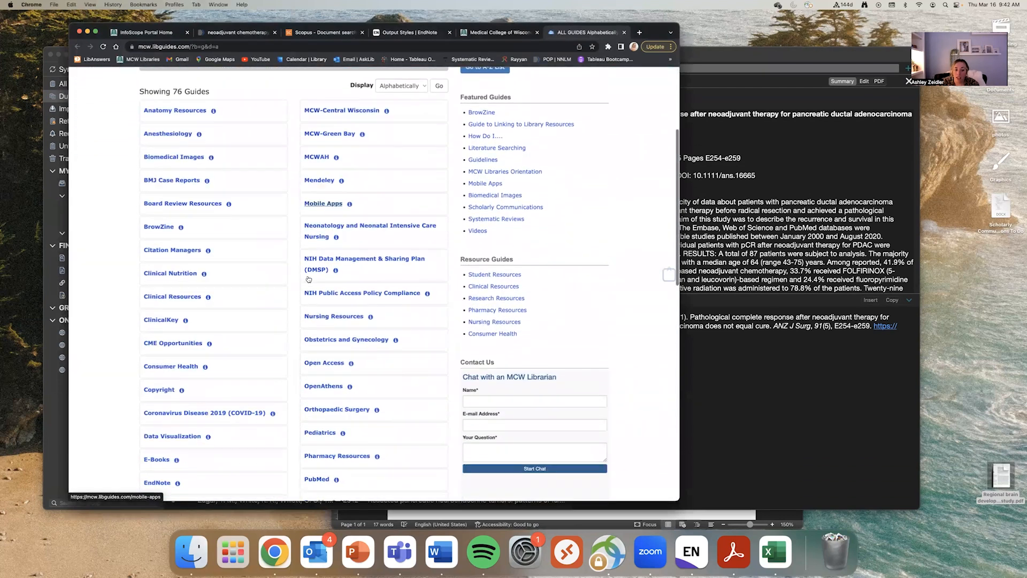
left_click(158, 389)
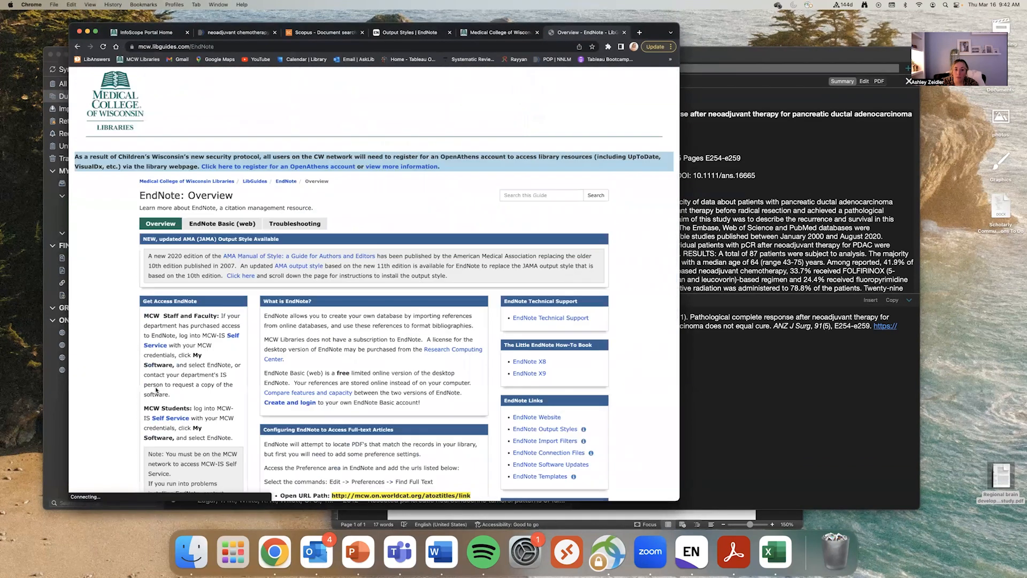
scroll(237, 357, "down", 5)
scroll(237, 357, "down", 1)
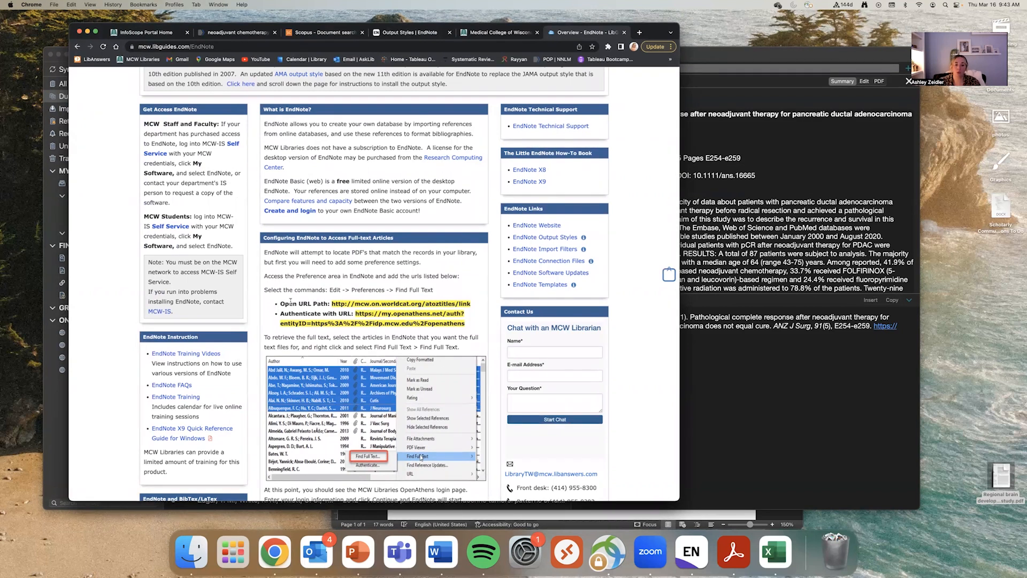
- Select the guide's Open URL Path and Authenticate URL text, then return to EndNote
left_click_drag(330, 302, 471, 304)
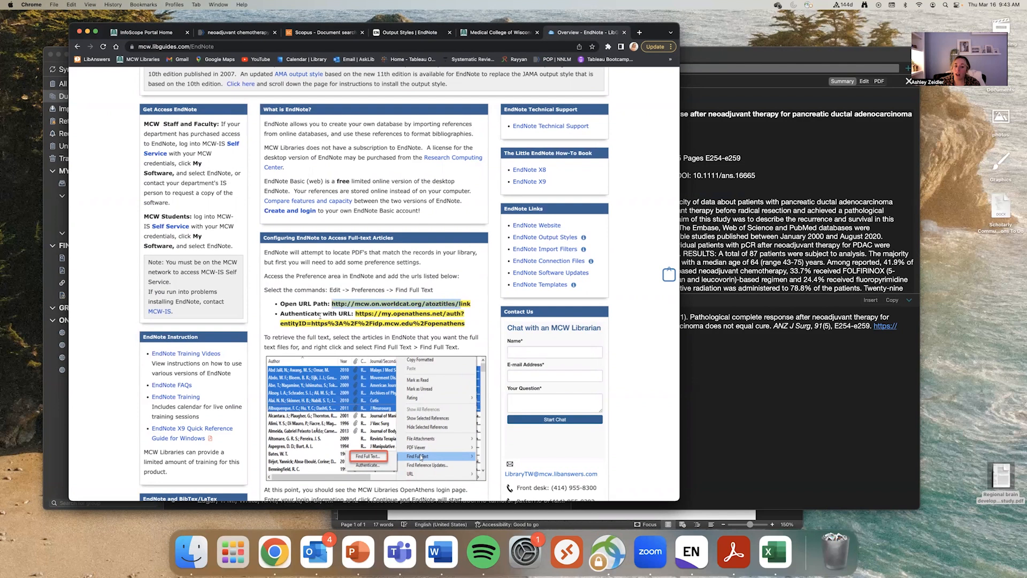
left_click_drag(355, 314, 473, 323)
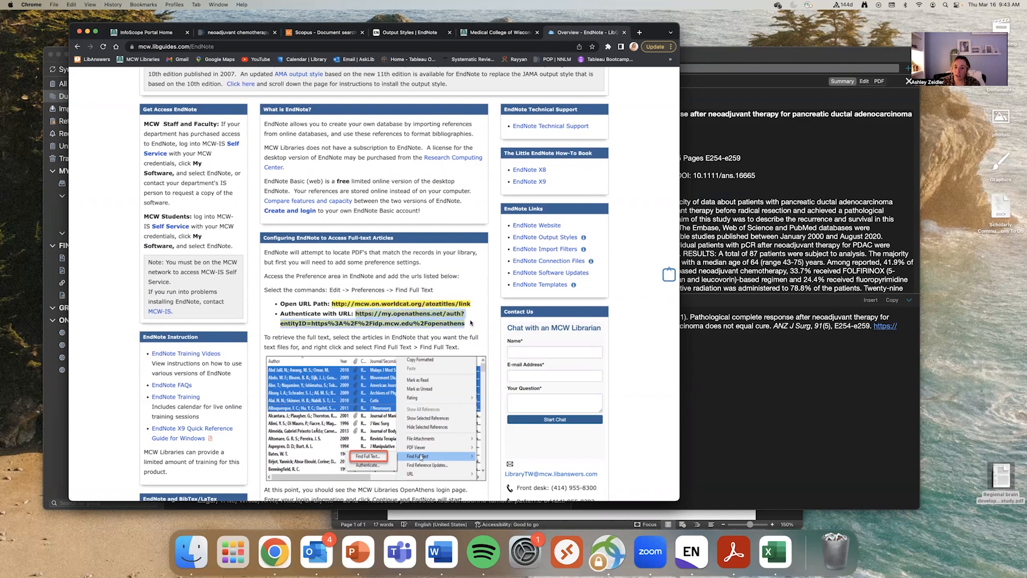
scroll(385, 224, "up", 4)
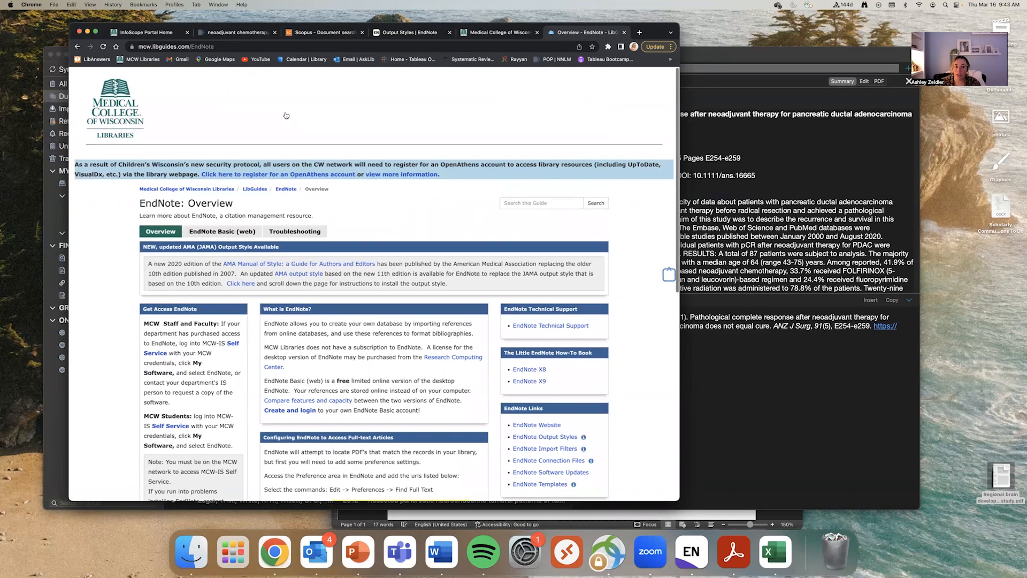
left_click(225, 47)
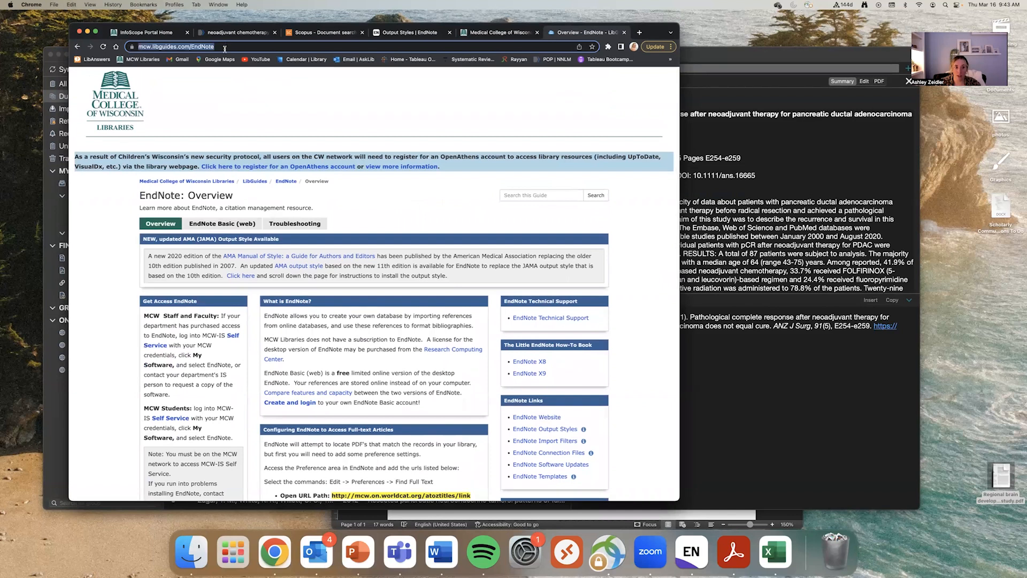
left_click(715, 64)
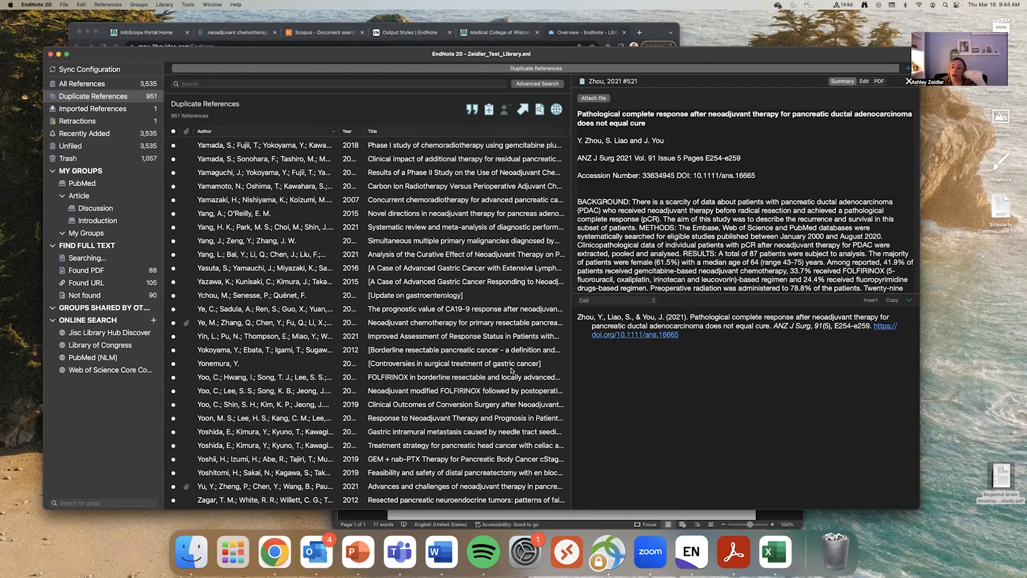
- Shrink the EndNote library window, place the widened Word document over it, and put the cursor after the first sentence
left_click(918, 507)
left_click_drag(919, 508, 628, 461)
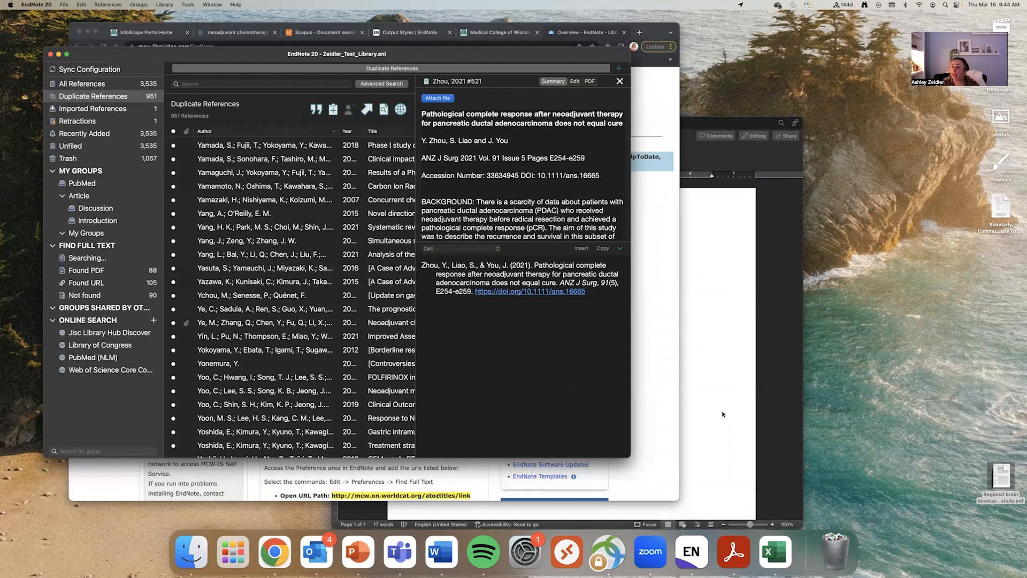
left_click(733, 387)
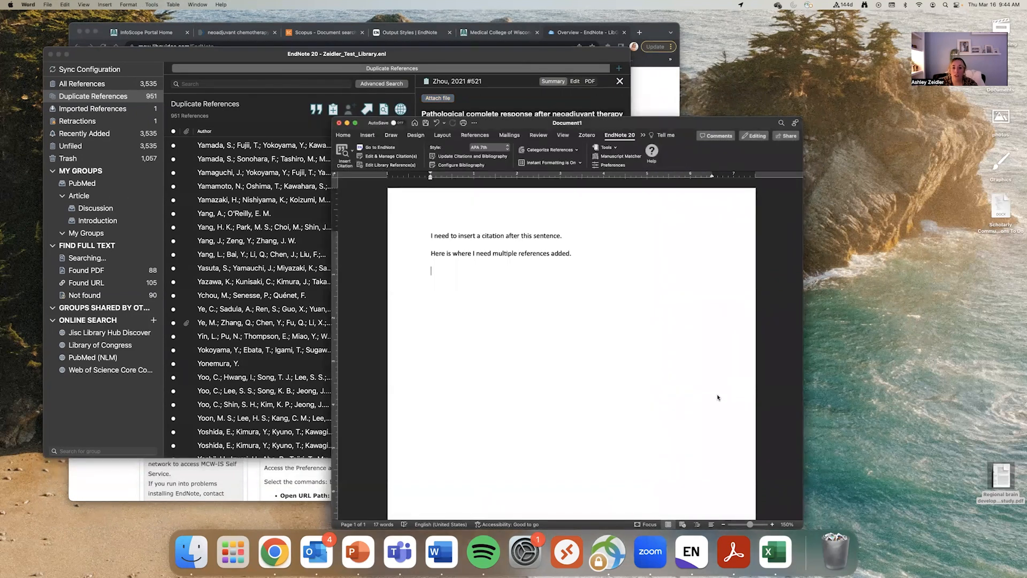
left_click_drag(679, 125, 592, 90)
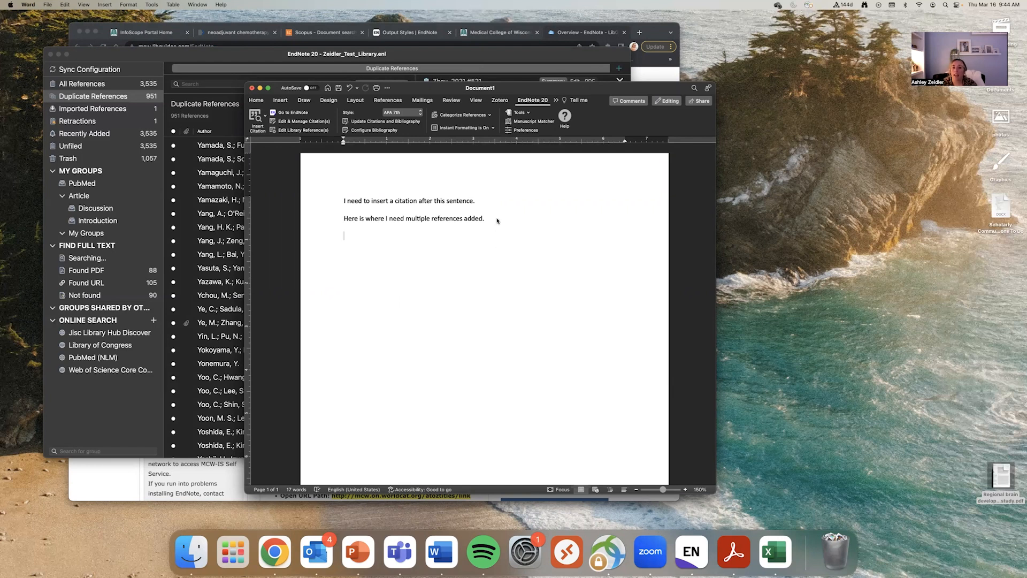
left_click_drag(710, 188, 755, 190)
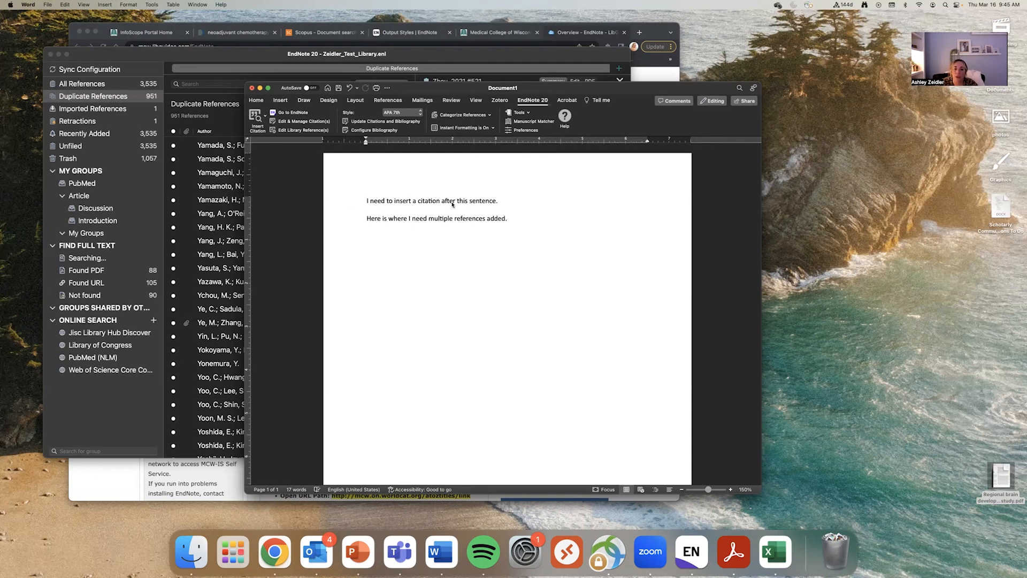
left_click(506, 203)
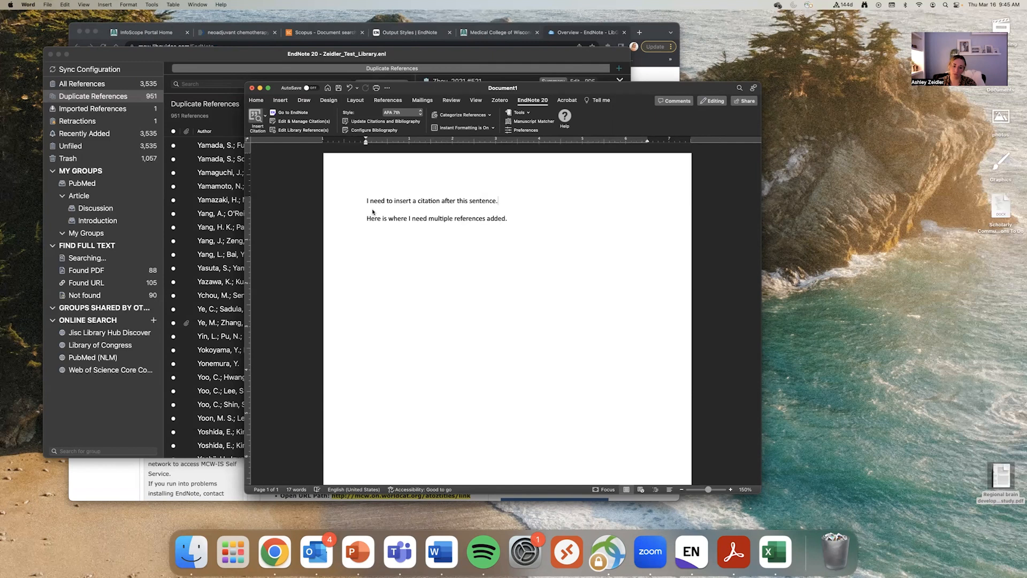
- Open EndNote's Find & Insert My References dialog (Ctrl+Cmd+2) and clear the previous search term
left_click(256, 118)
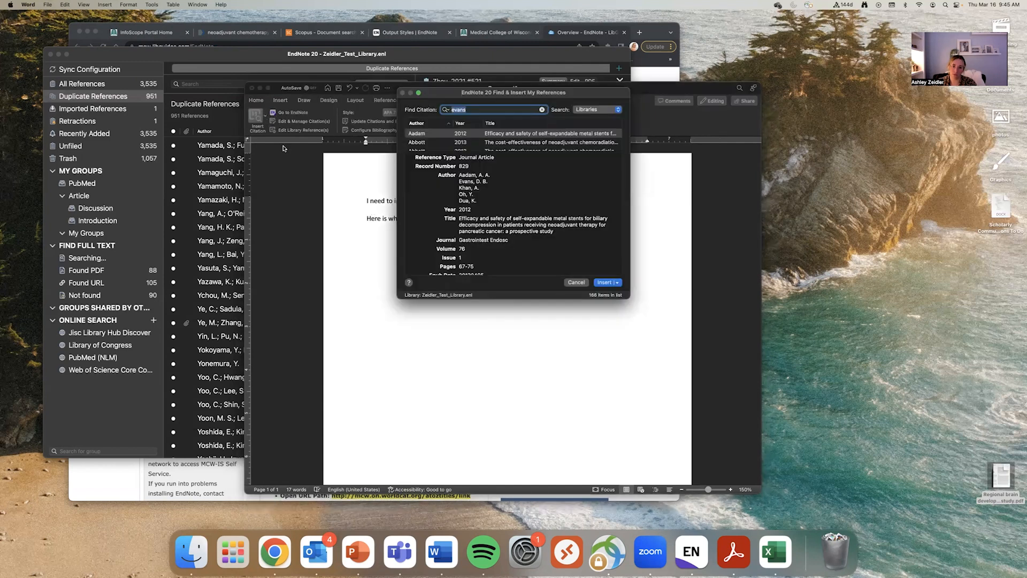
left_click(576, 283)
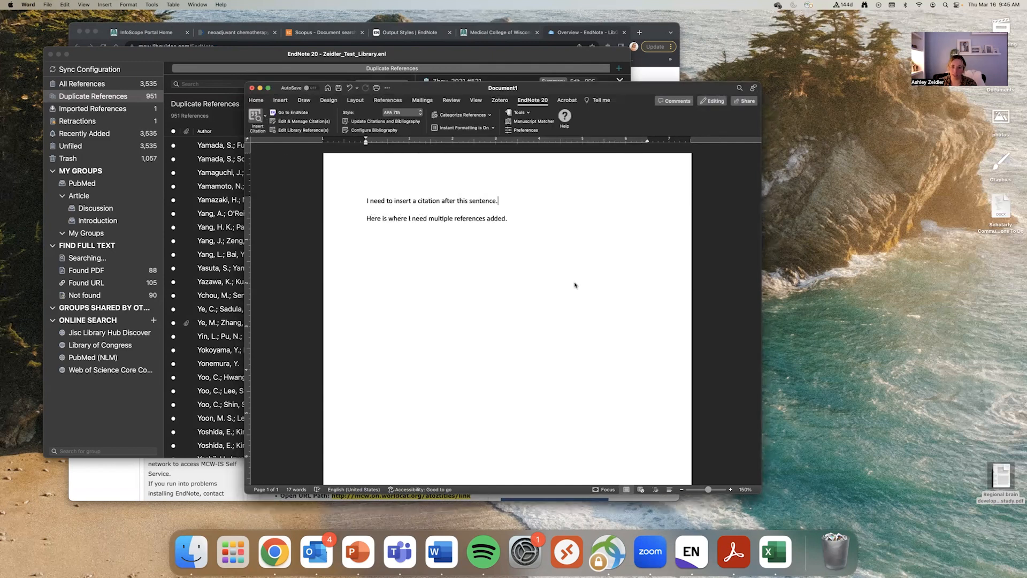
left_click(265, 118)
left_click(277, 131)
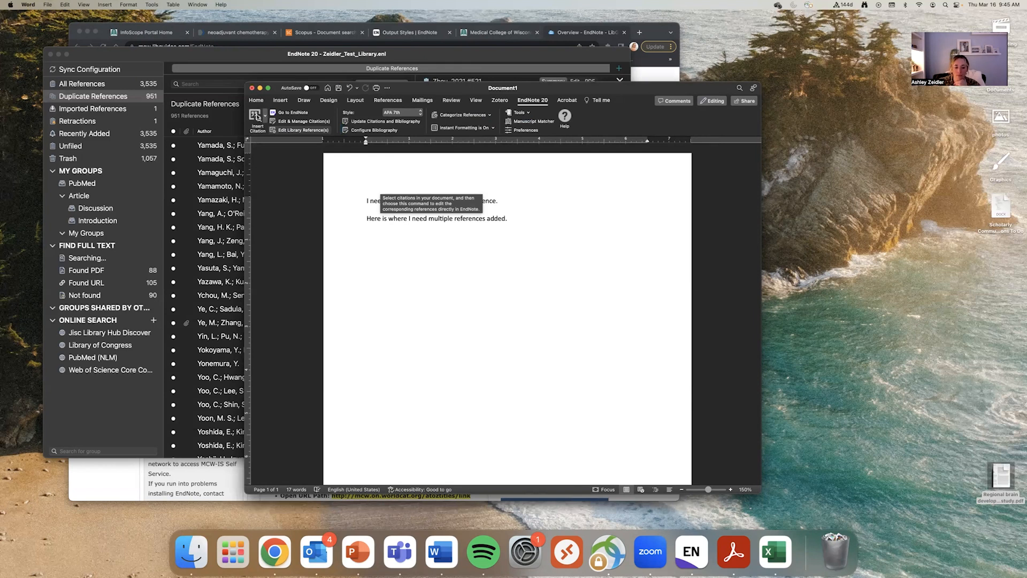
left_click(256, 116)
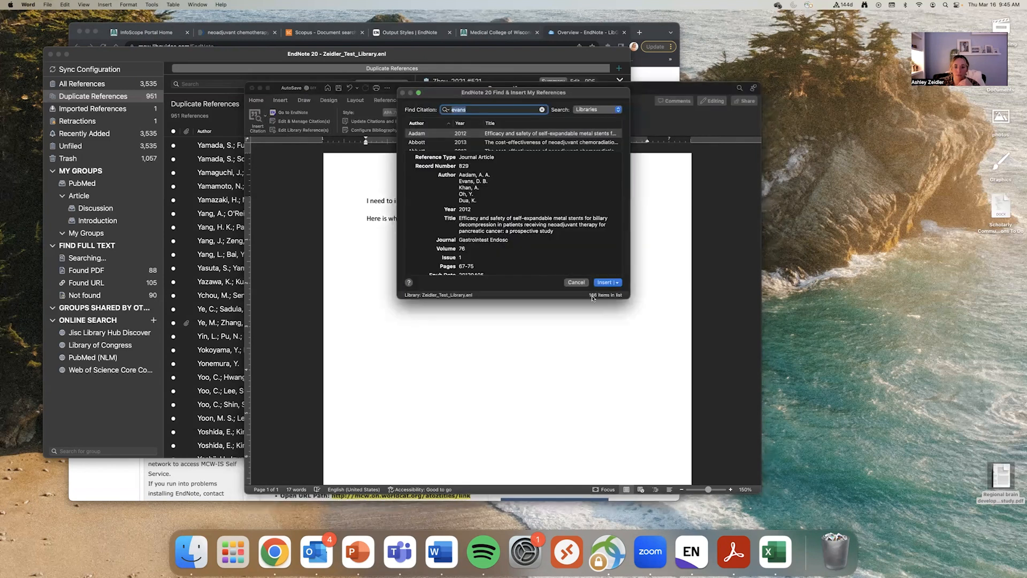
left_click(577, 283)
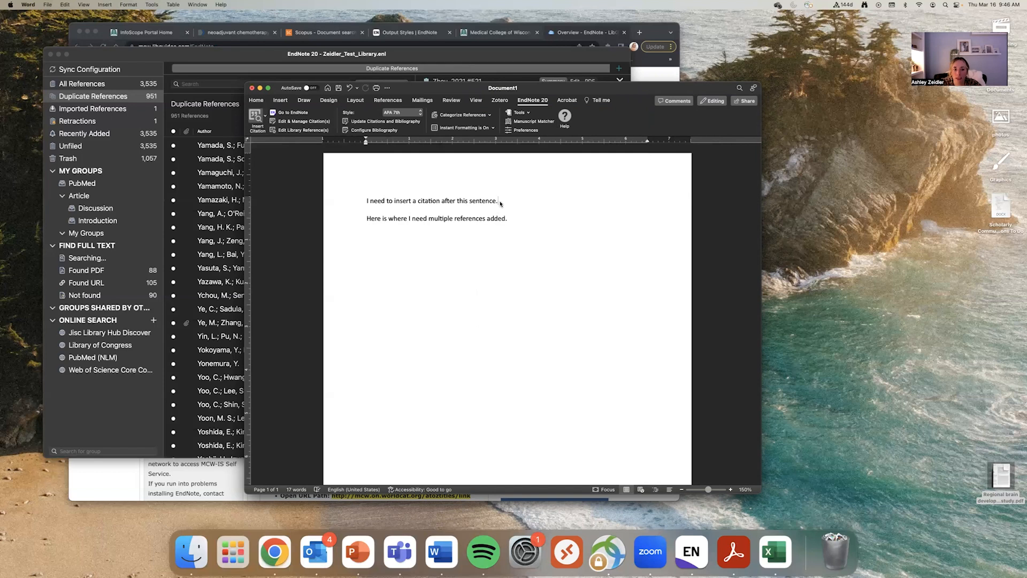
key("ctrl+super+2")
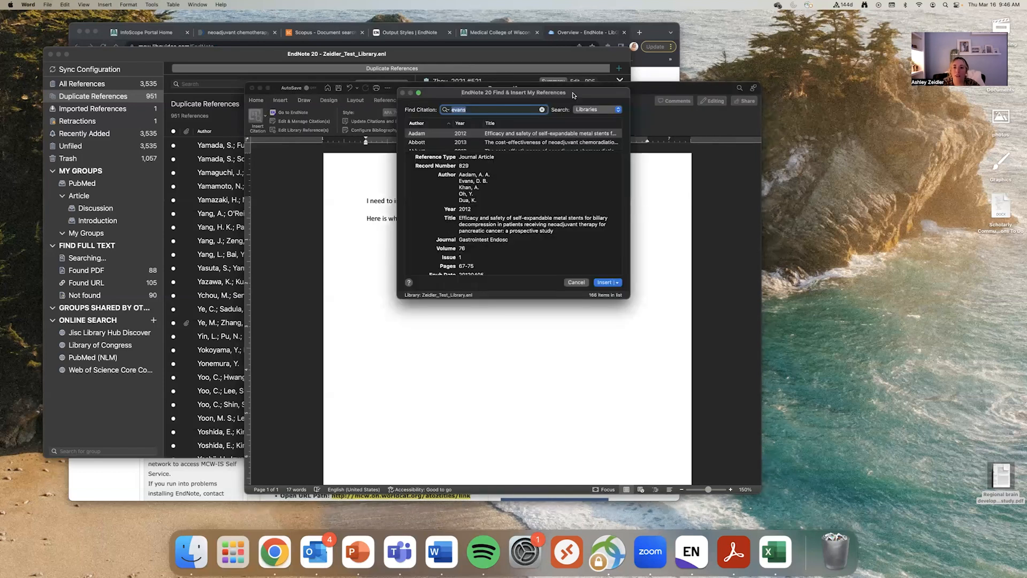
left_click(532, 160)
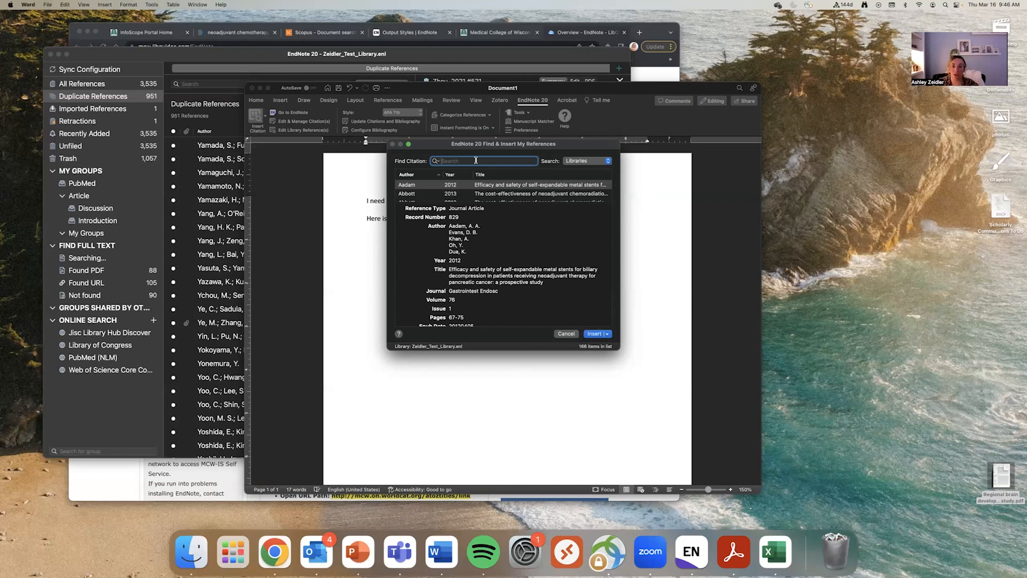
- Search the library for 'ev' and enlarge the results list to browse the matches
type("evans")
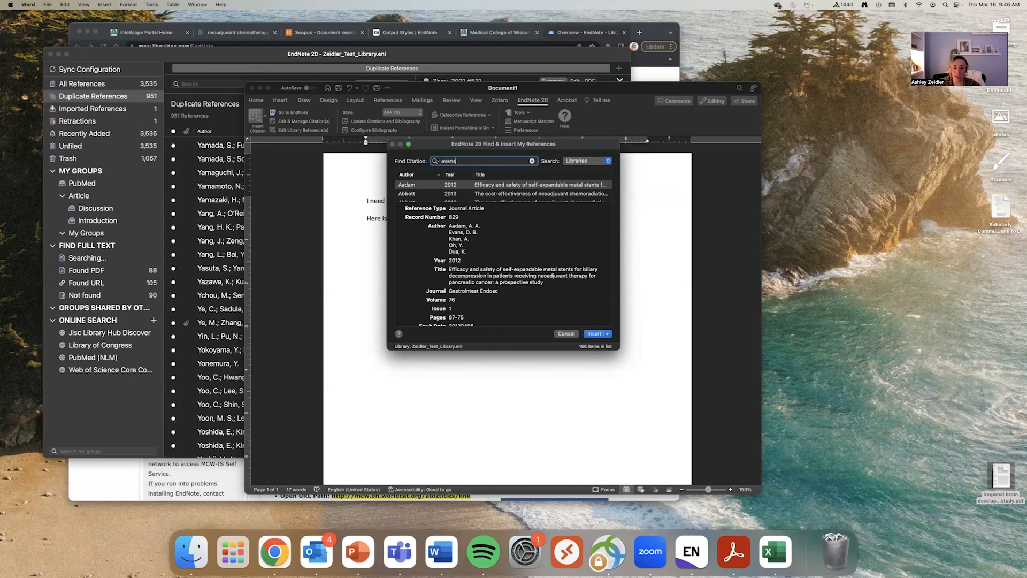
key("Return")
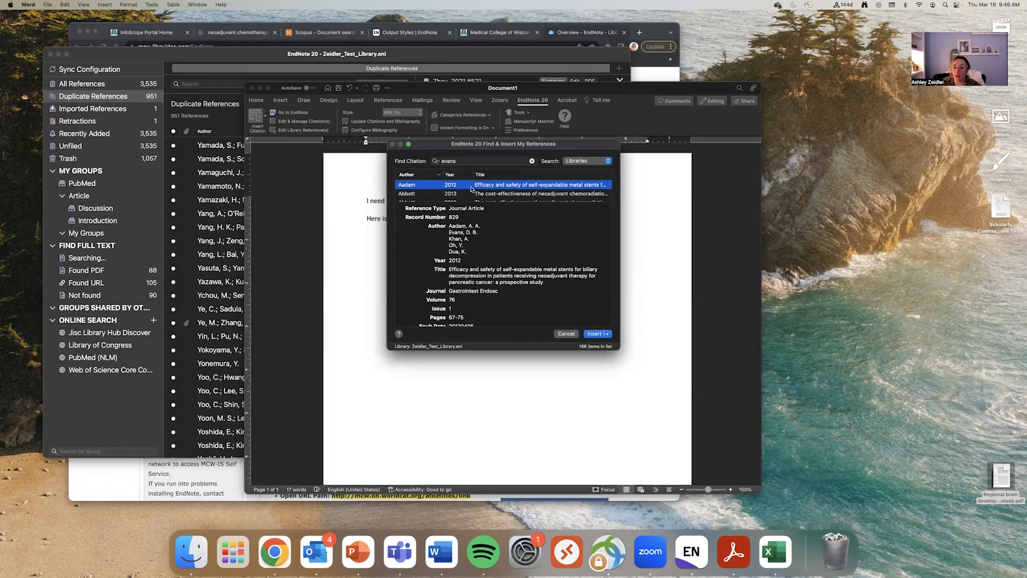
mouse_move(510, 202)
left_mouse_down()
mouse_move(508, 245)
mouse_move(503, 217)
left_mouse_up()
scroll(420, 194, "down", 2)
scroll(420, 194, "down", 10)
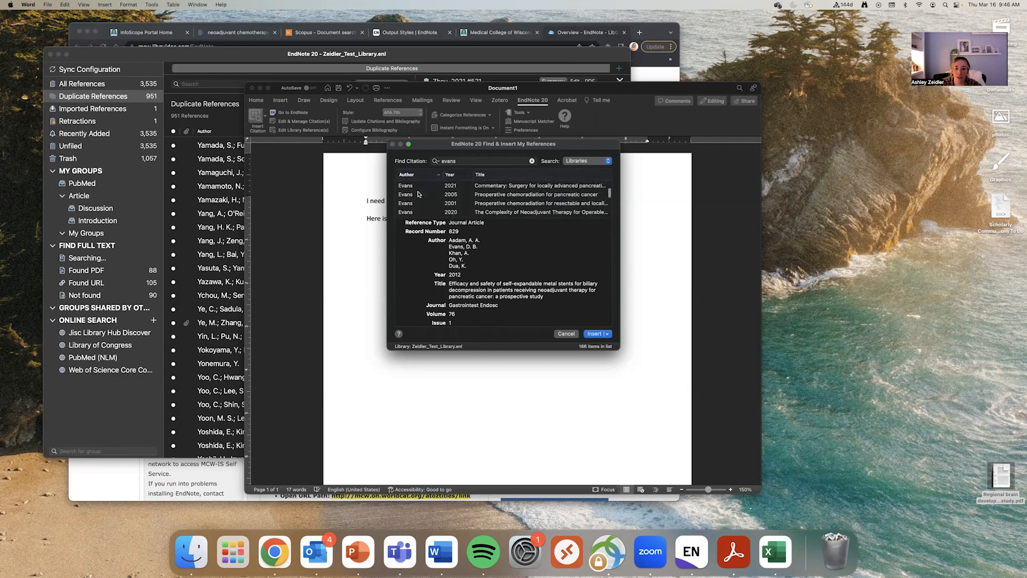
scroll(412, 199, "down", 2)
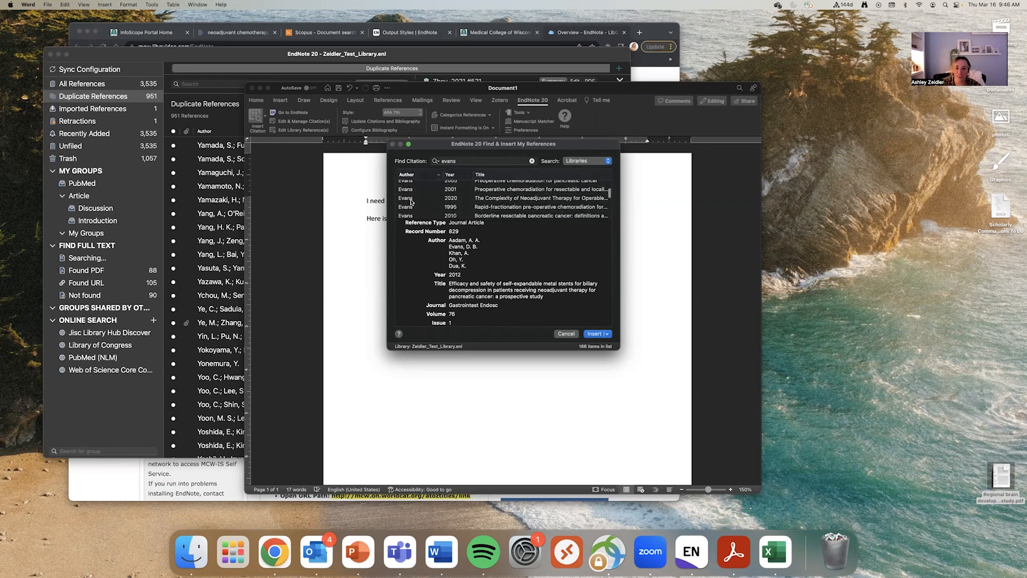
- Select the Evans 2020 Ann Surg reference and insert it as (Evans, 2020)
left_click(410, 199)
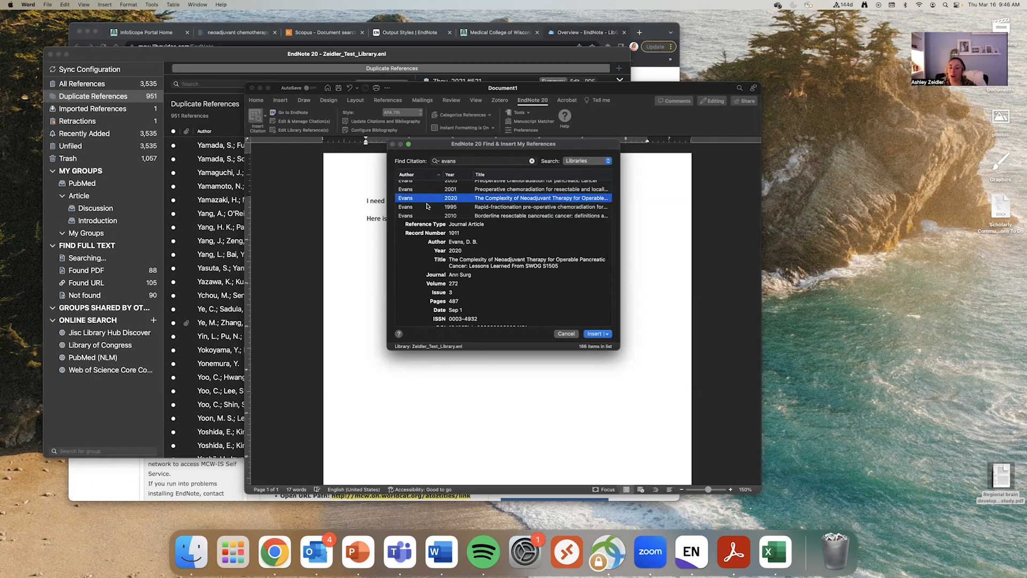
scroll(427, 206, "up", 1)
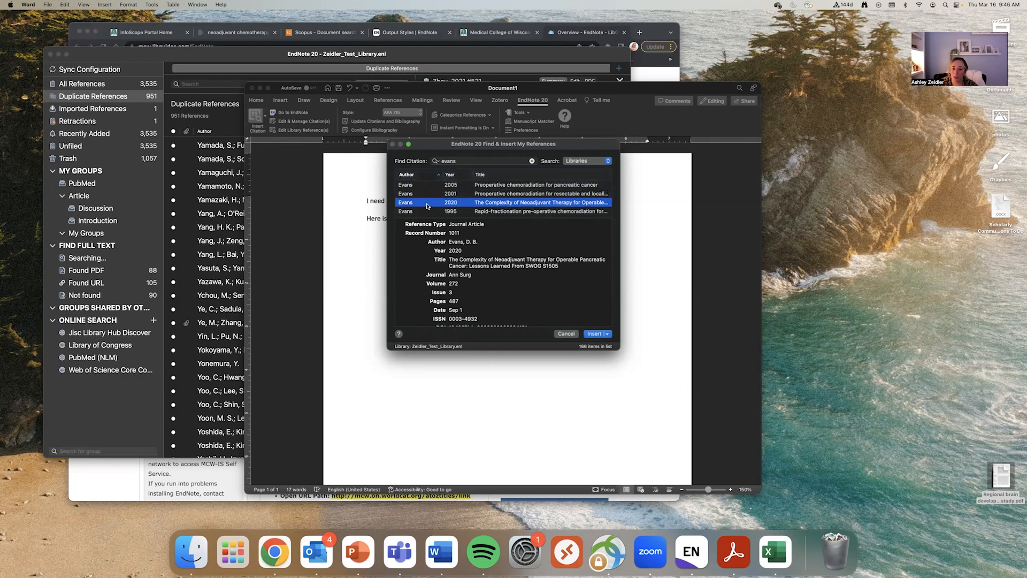
scroll(427, 206, "down", 5)
scroll(427, 205, "up", 5)
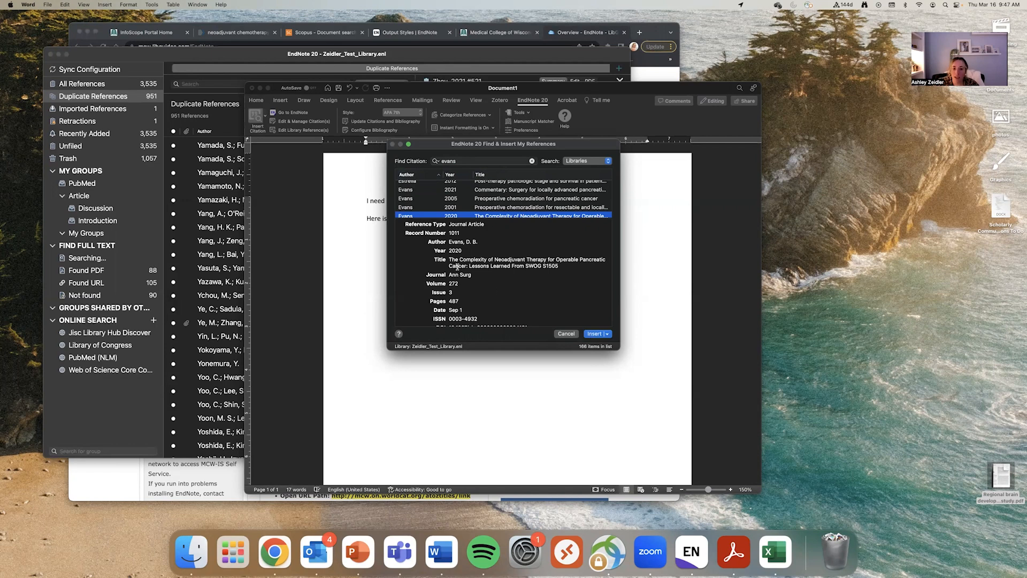
scroll(456, 266, "down", 5)
scroll(456, 266, "up", 5)
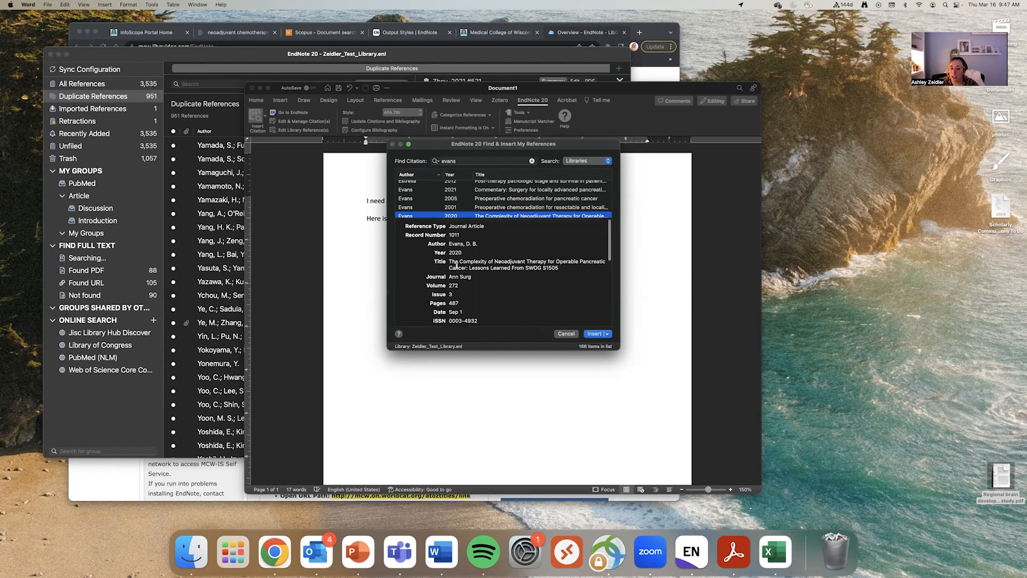
left_click(595, 334)
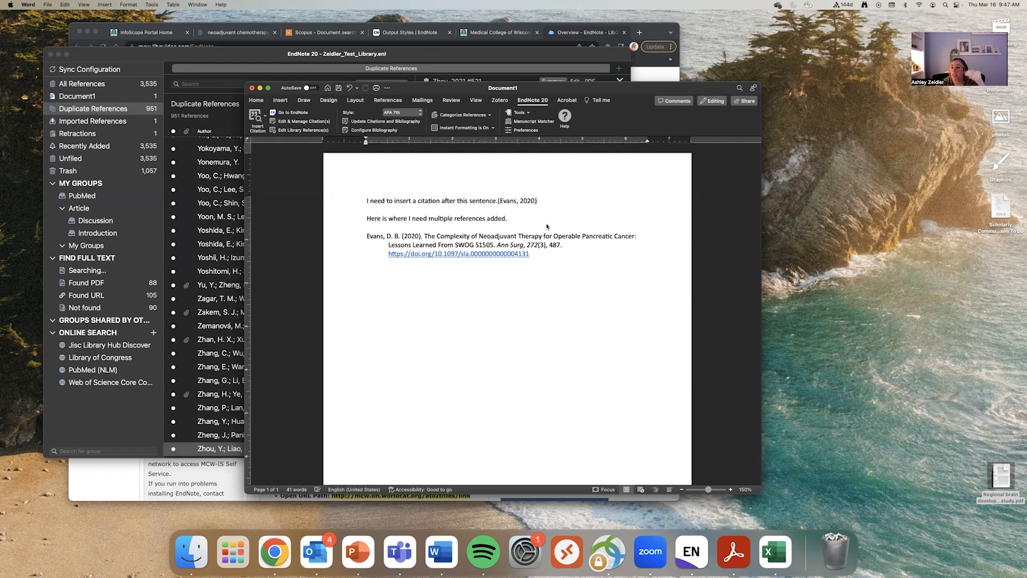
left_click(413, 113)
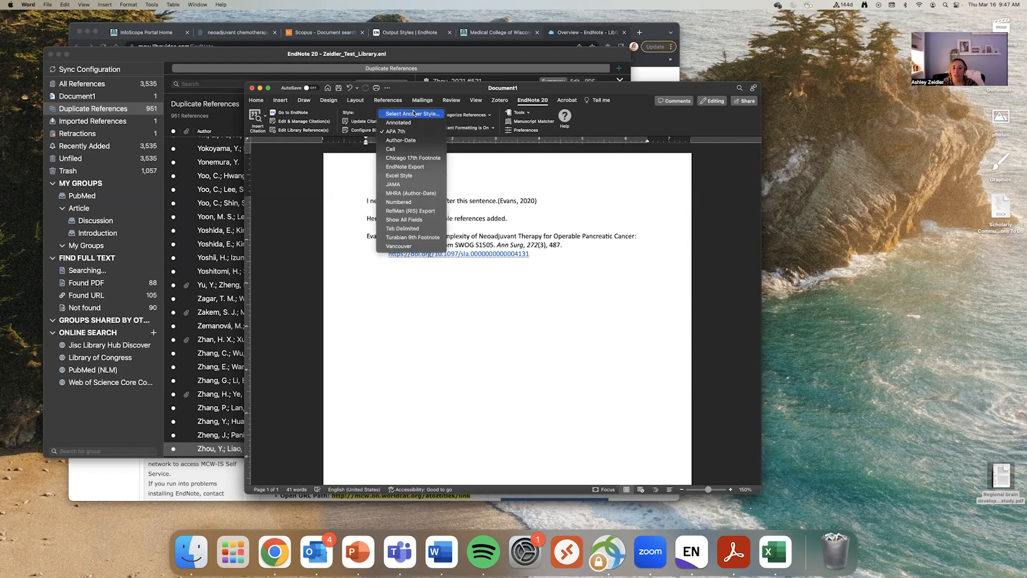
left_click(395, 184)
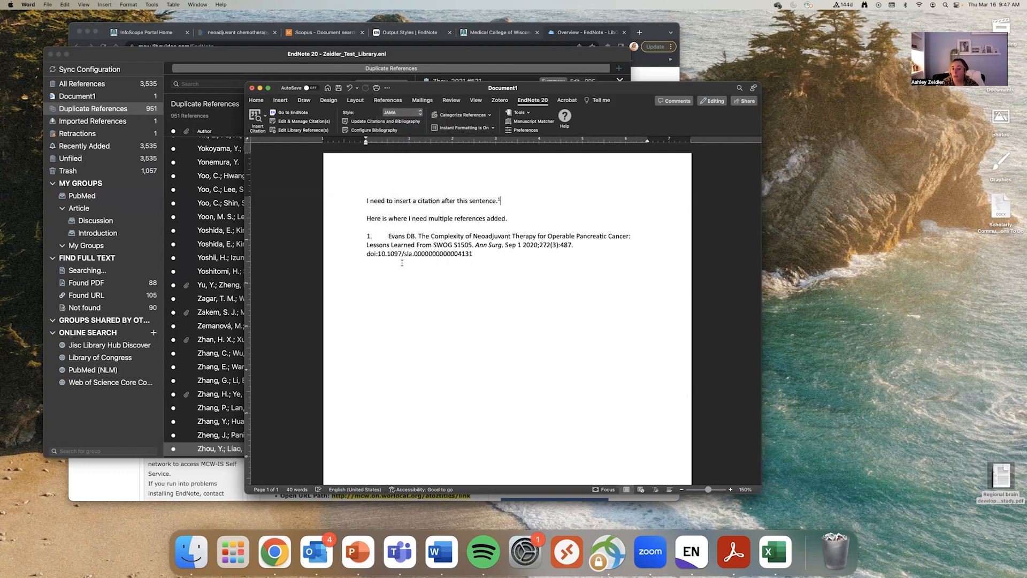
left_click(413, 113)
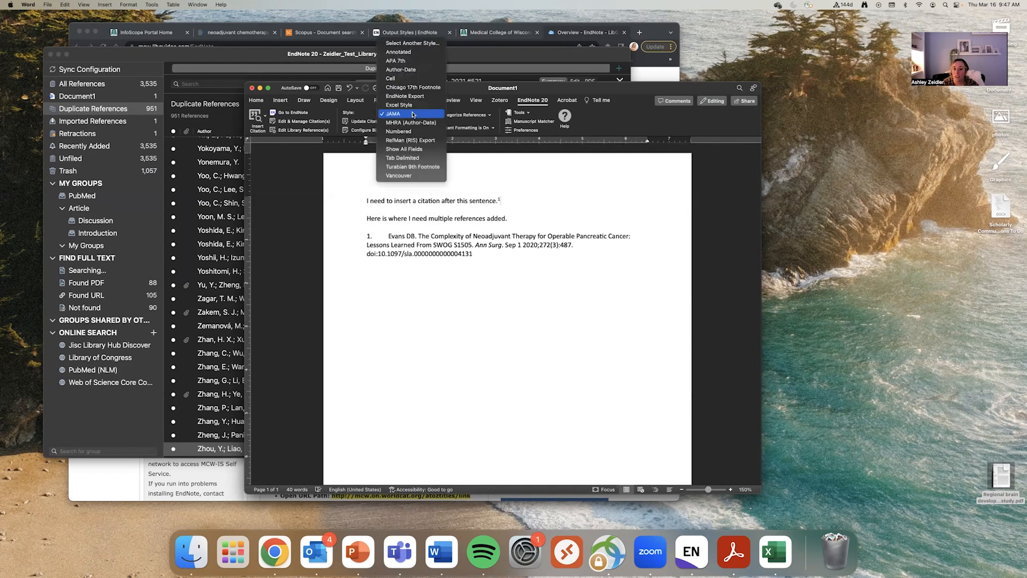
left_click(399, 61)
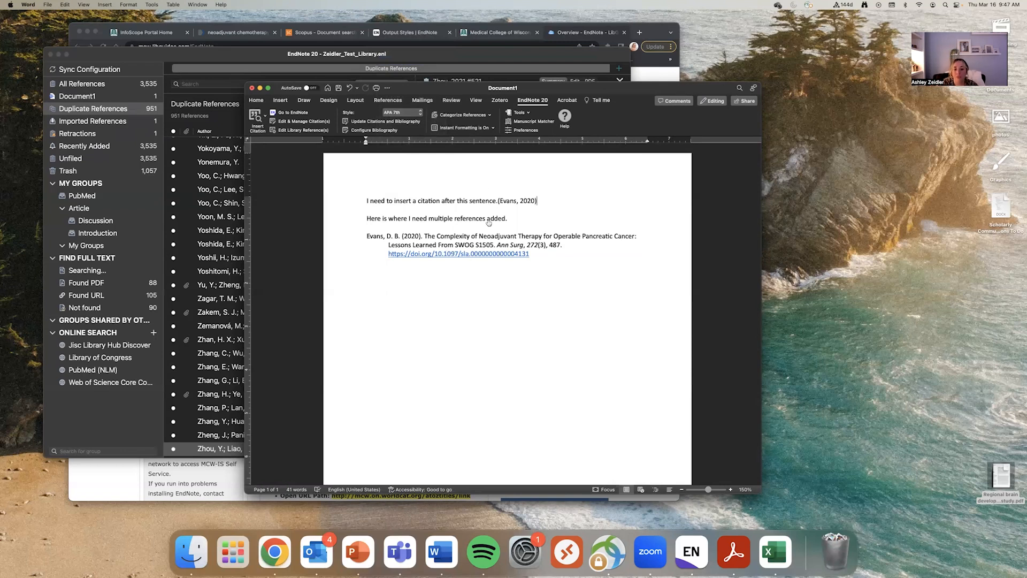
left_click(526, 219)
- In the EndNote library, select the Wo 2018, Wolfe 2020 and Wolff 2012 references, then return to Word
left_click(230, 58)
scroll(317, 256, "up", 5)
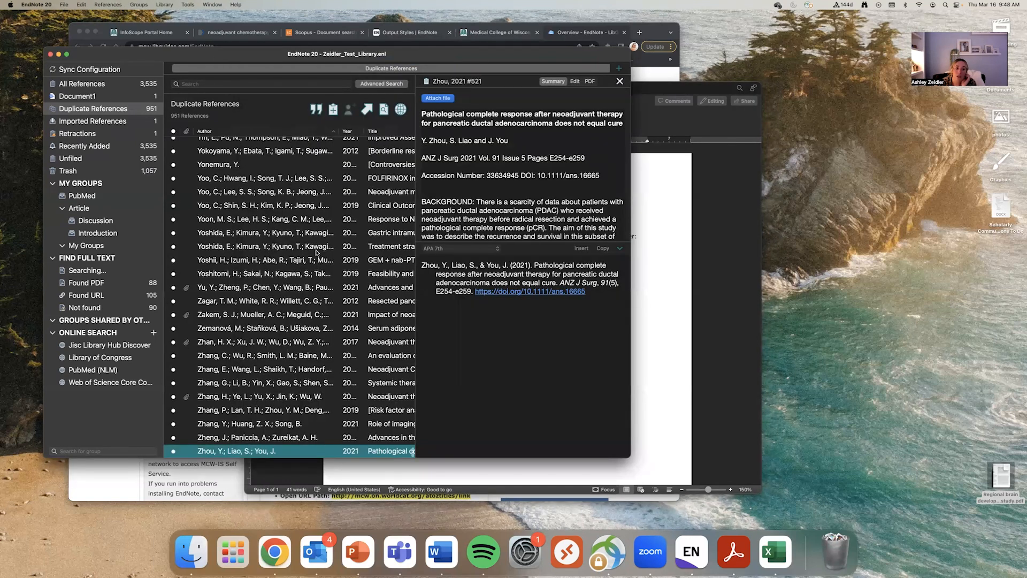
scroll(317, 256, "up", 8)
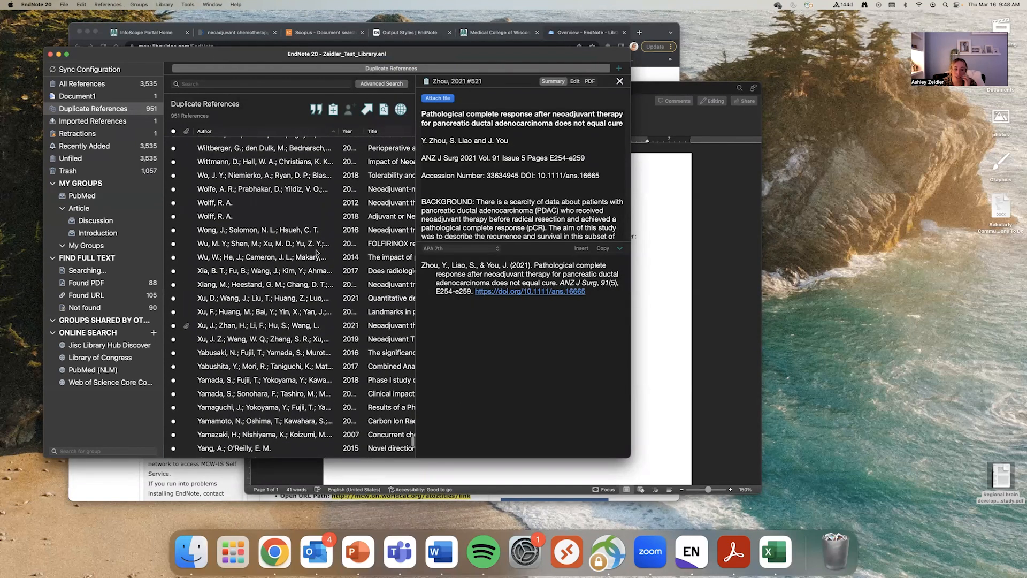
left_click(238, 176)
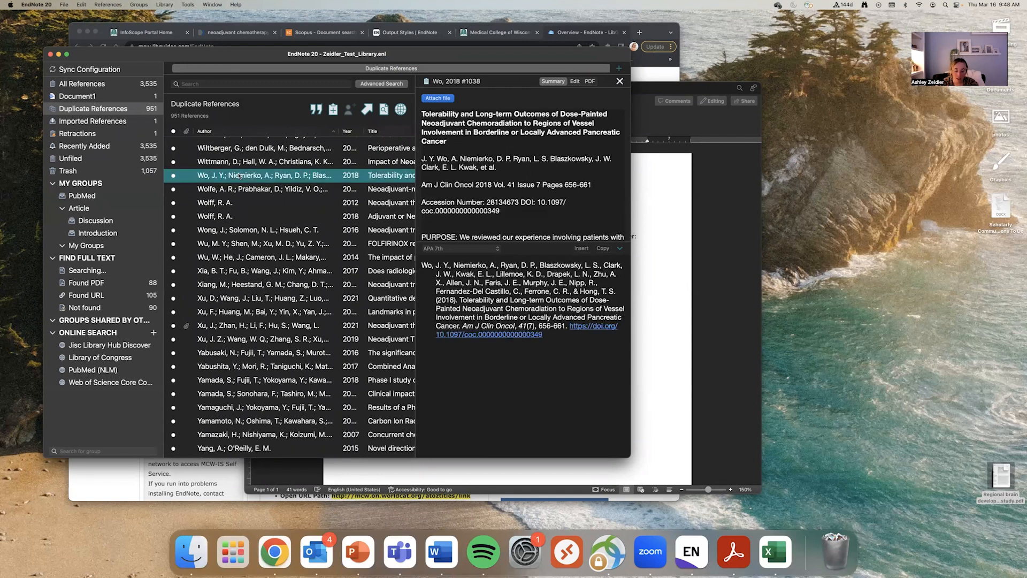
left_click(222, 202, "shift")
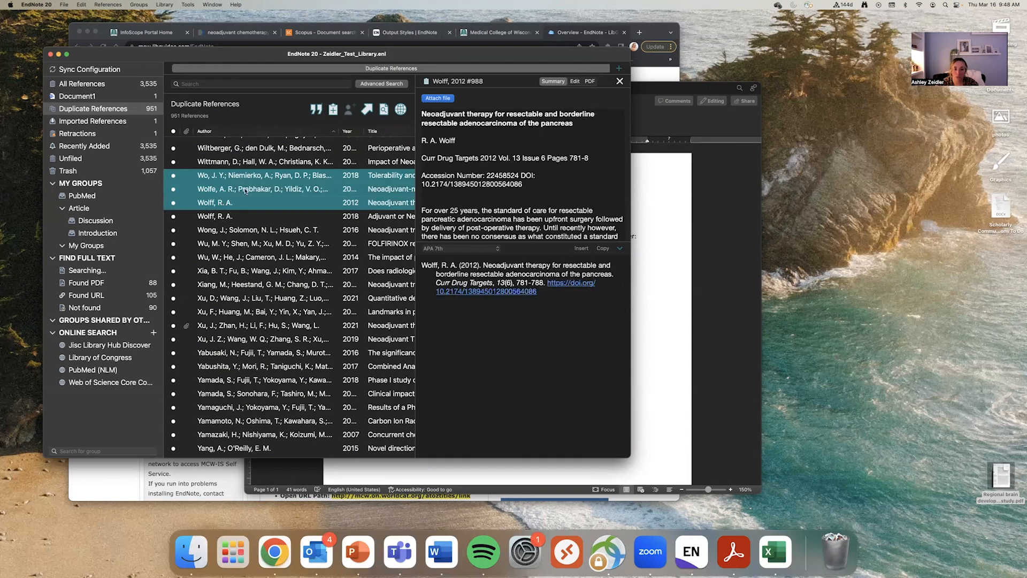
scroll(226, 201, "right", 1)
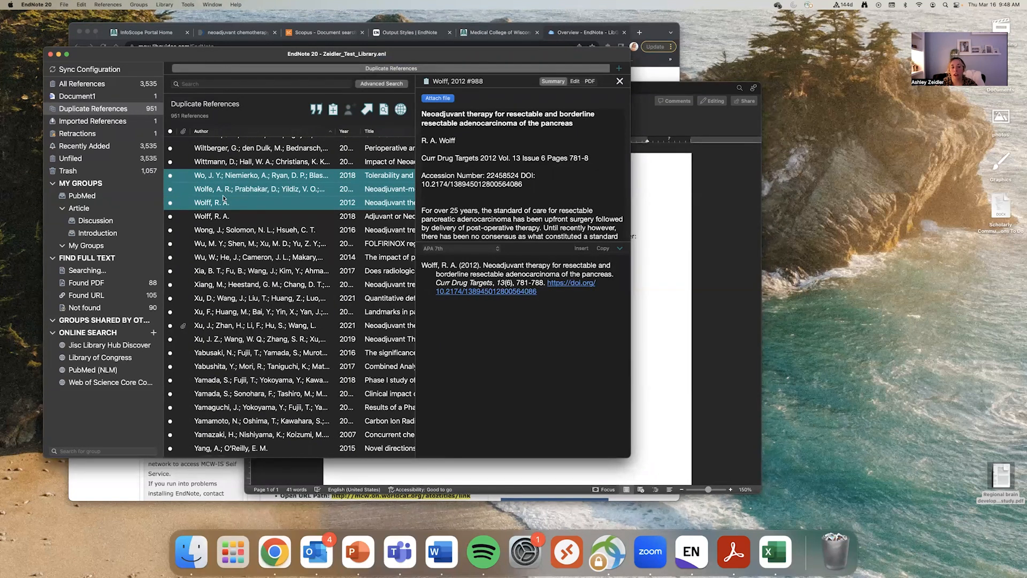
left_click(709, 281)
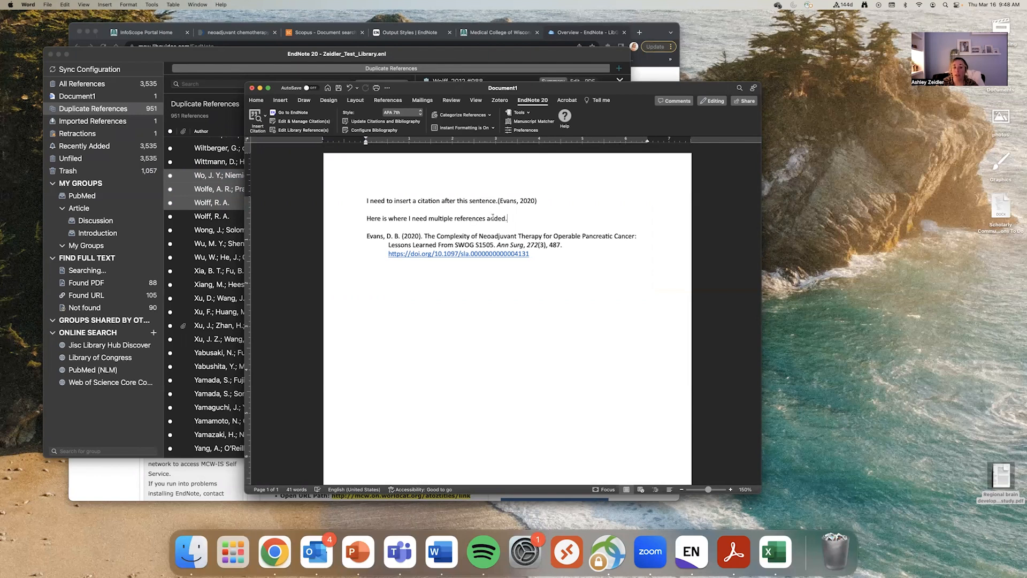
- Insert the selected Wo 2018, Wolfe 2020 and Wolff 2012 citations at the second sentence's end
left_click(266, 118)
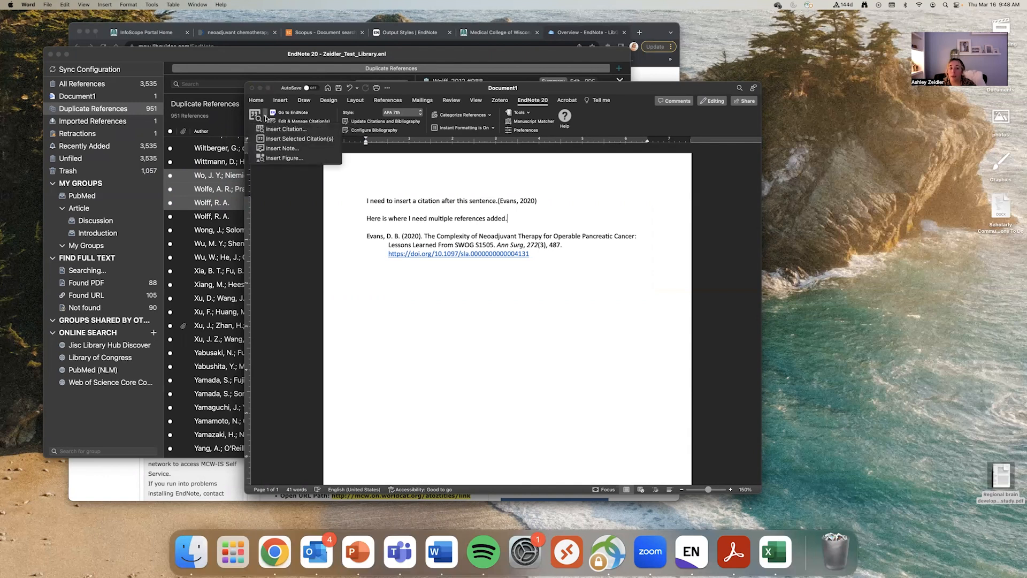
left_click(308, 139)
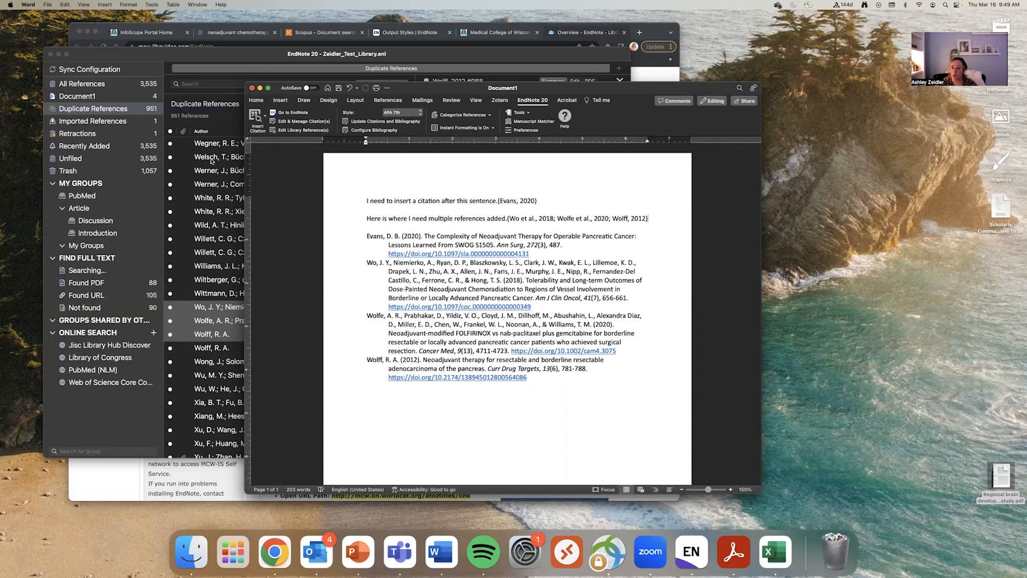
left_click(266, 118)
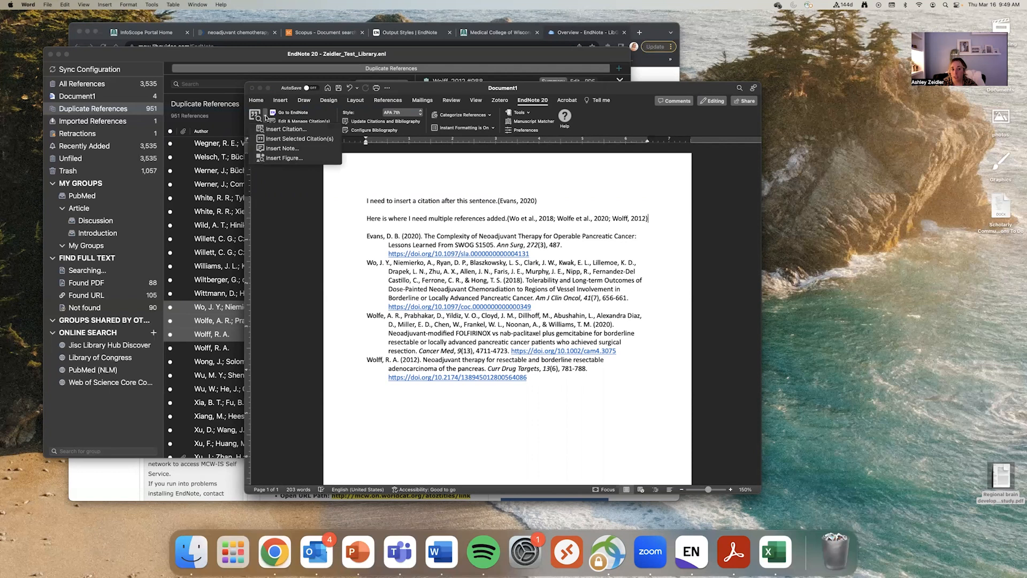
left_click(266, 117)
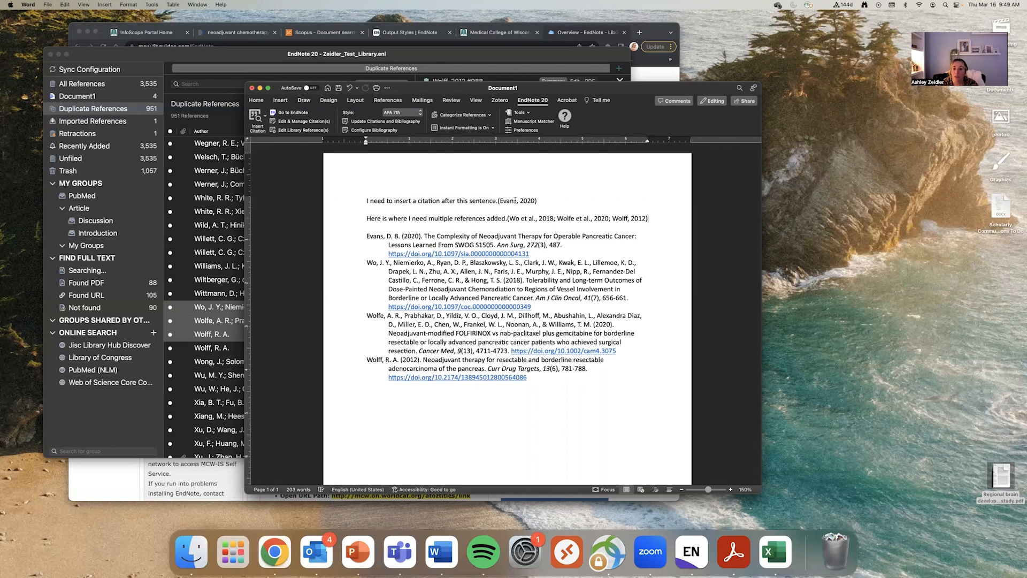
- Place the cursor inside the (Evans, 2020) citation after the first sentence
left_click(544, 201)
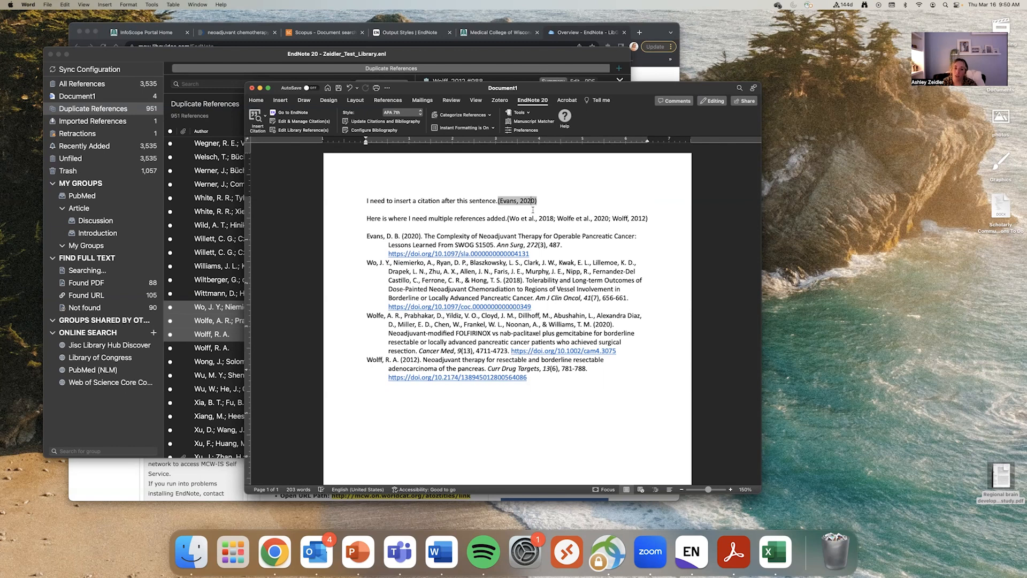
scroll(533, 209, "down", 2)
scroll(533, 209, "up", 3)
scroll(357, 149, "down", 1)
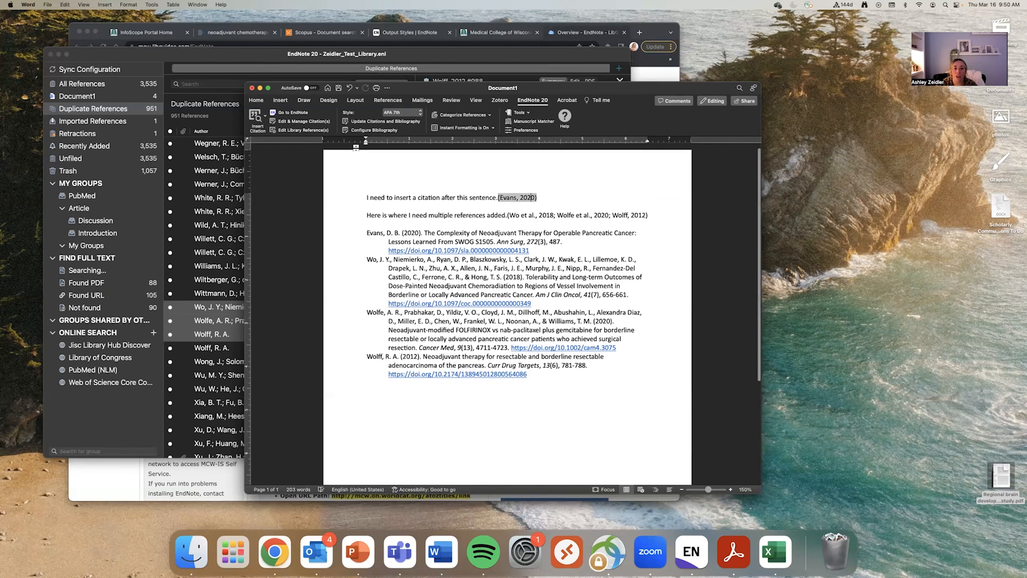
- Remove the Evans, 2020 citation in Edit & Manage Citation(s) and apply the change with OK
left_click(306, 121)
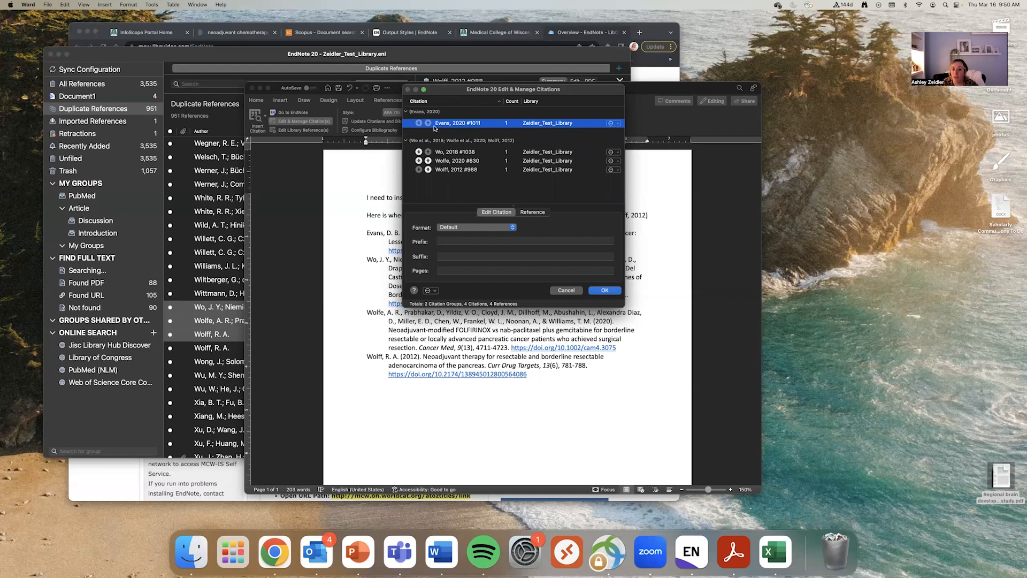
left_click(618, 123)
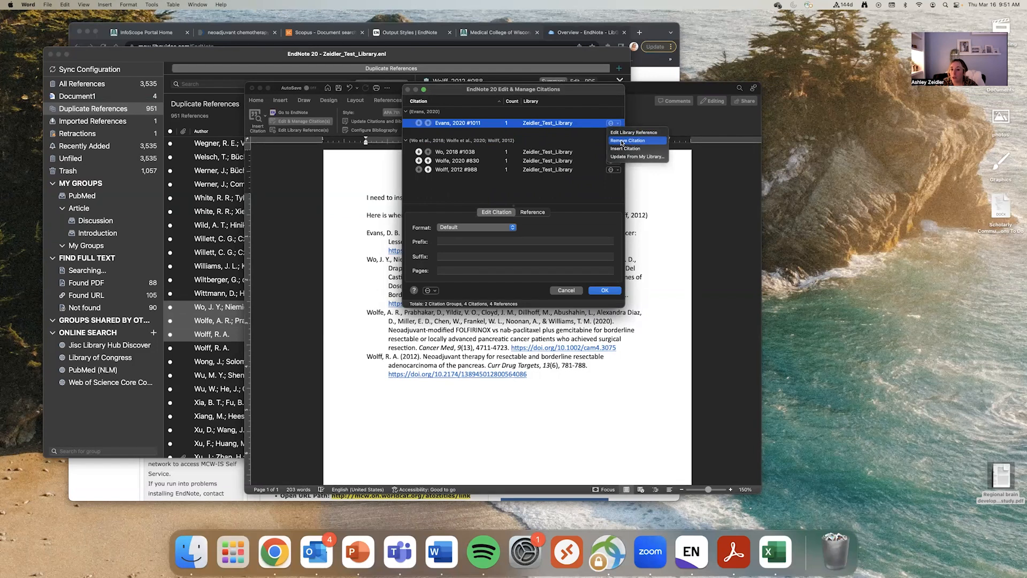
left_click(622, 140)
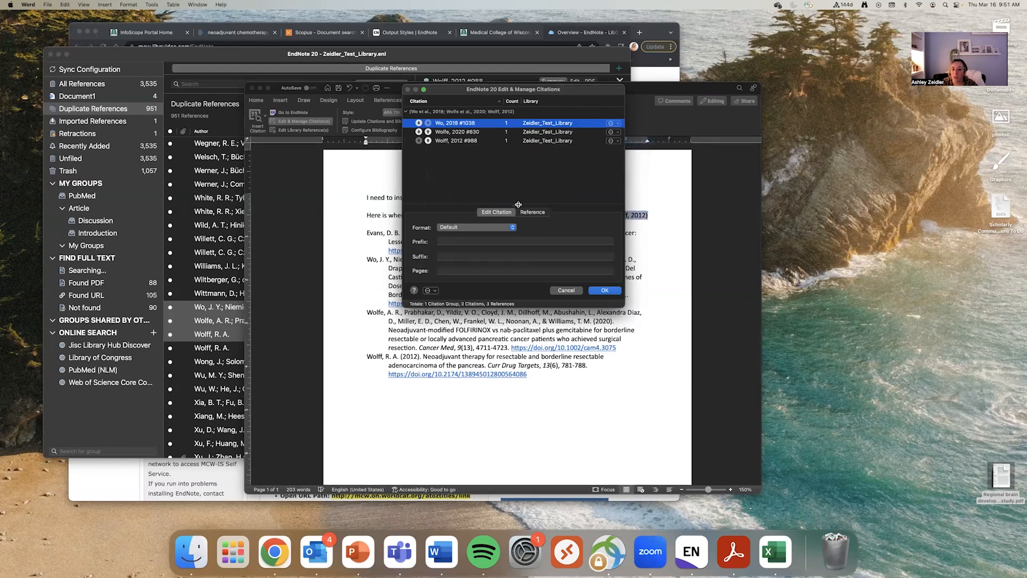
left_click(605, 290)
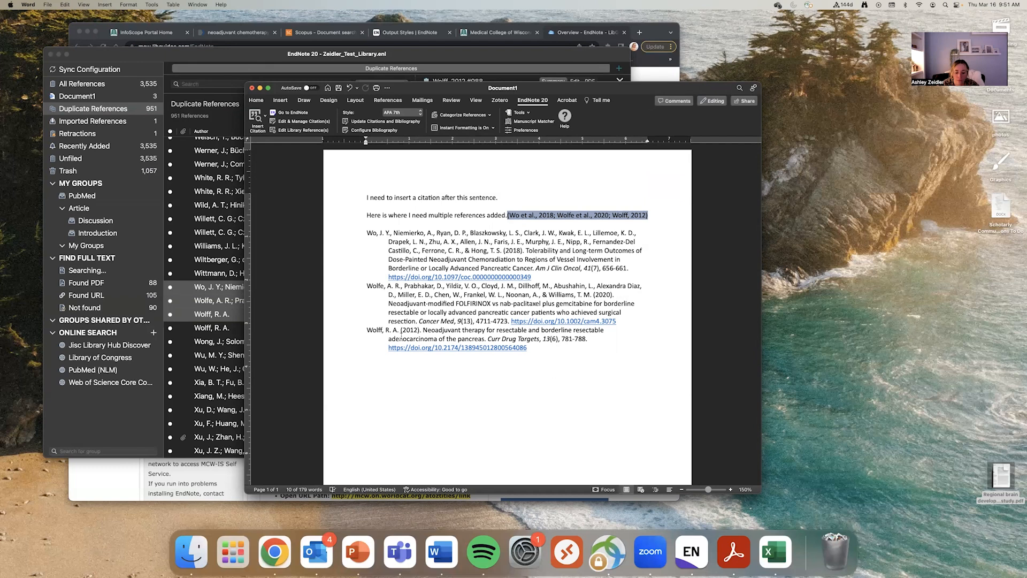
- Open the EndNote 20 Tools dropdown on the Word ribbon
scroll(412, 316, "up", 1)
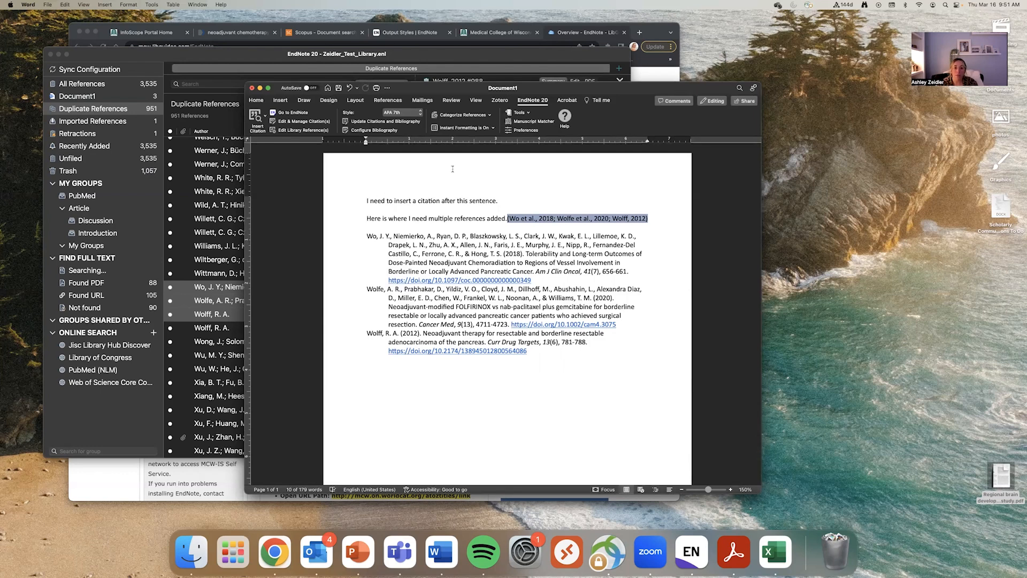
left_click(527, 113)
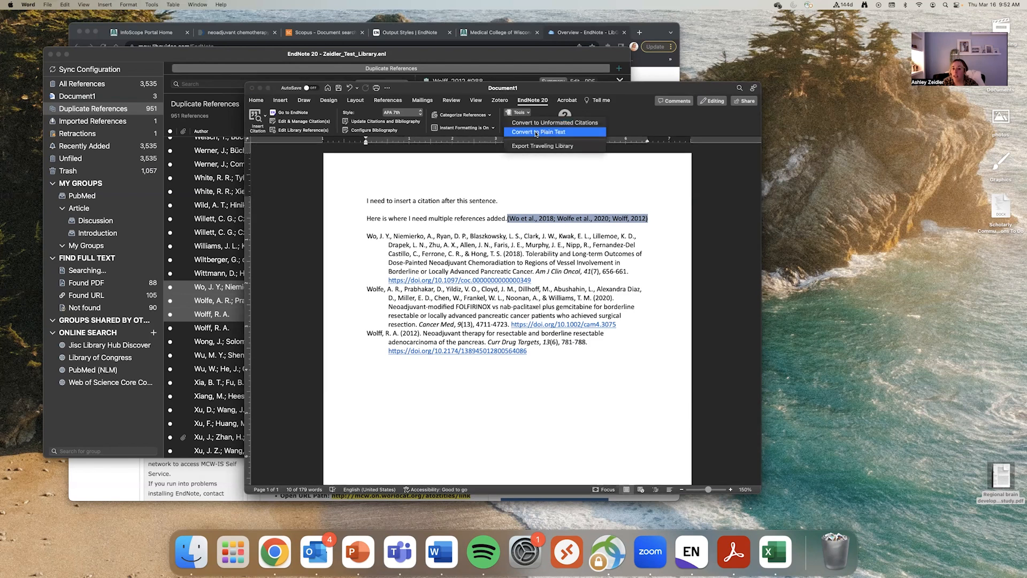
- Convert to Plain Text, saving the original to the desktop, and review the Document2 citations and bibliography
left_click(537, 133)
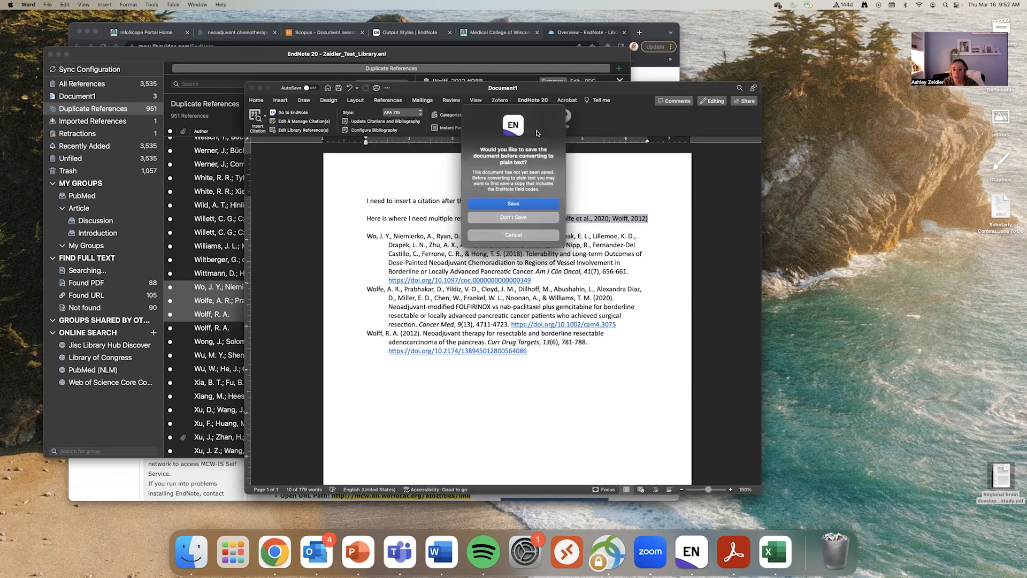
left_click(511, 202)
key("Return")
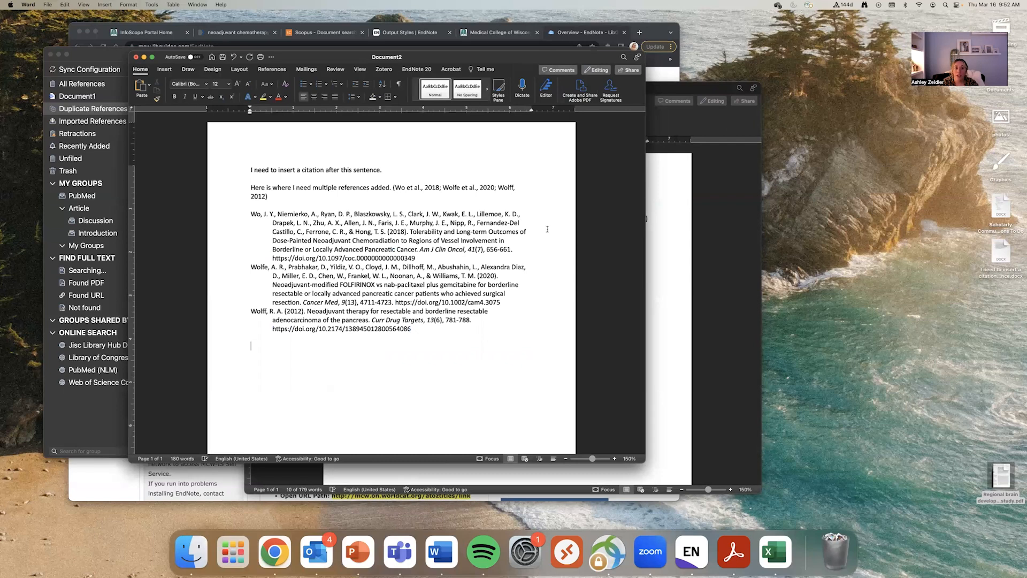
left_click_drag(431, 59, 548, 80)
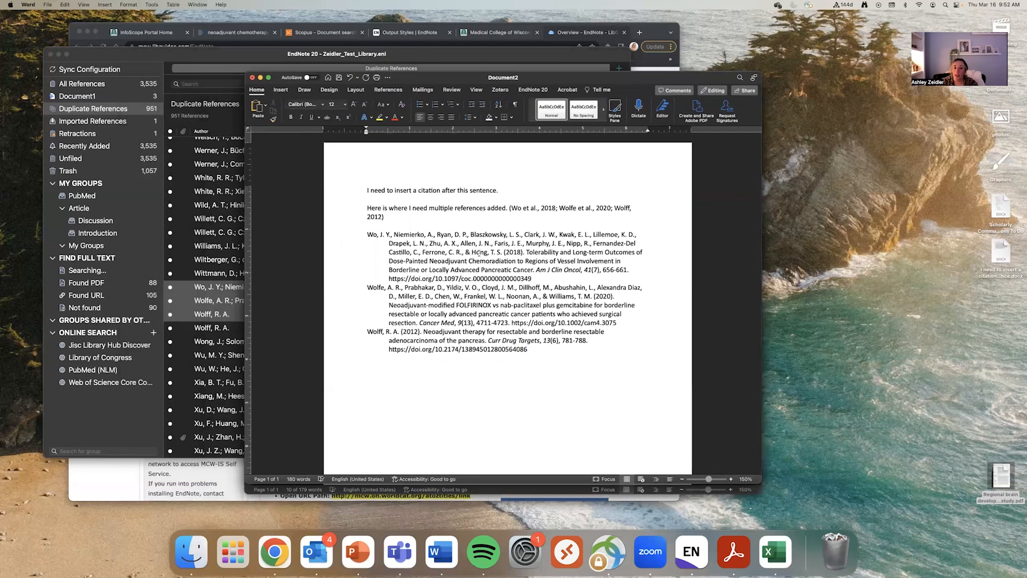
left_click(472, 243)
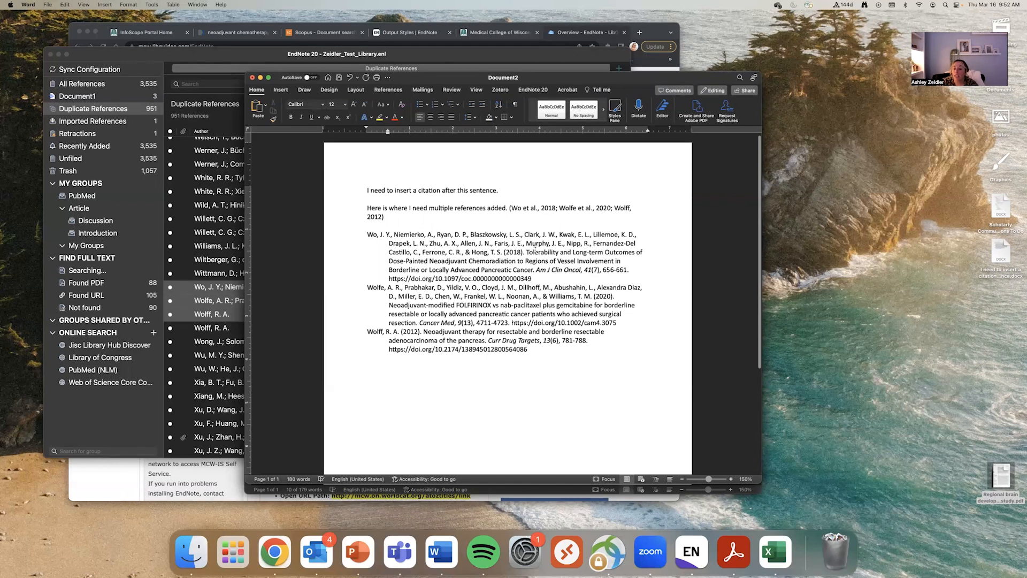
left_click(480, 217)
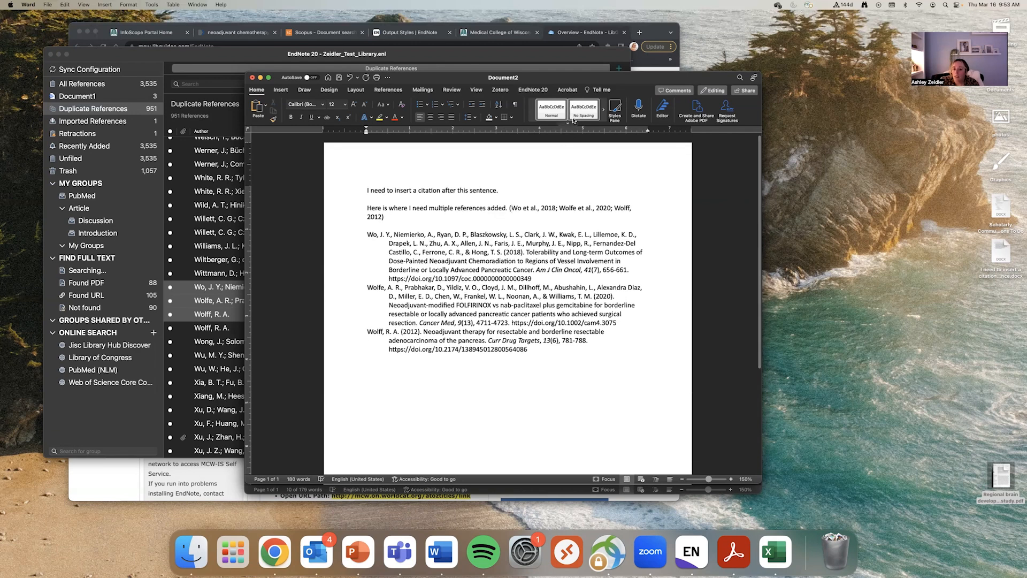
- Close Document2 without saving and return to the original document with the Wo/Wolfe/Wolff bibliography
left_click(253, 77)
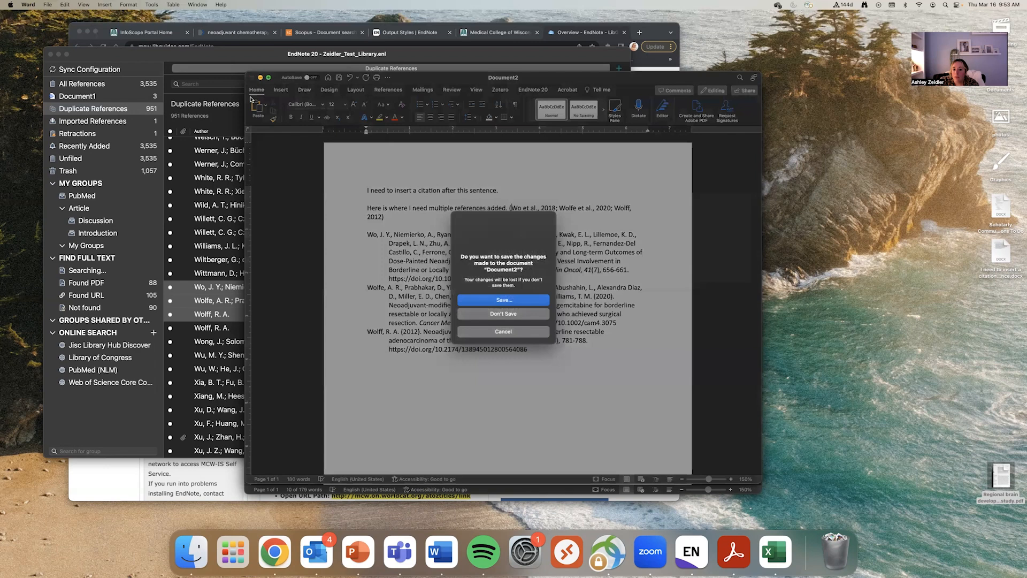
left_click(502, 313)
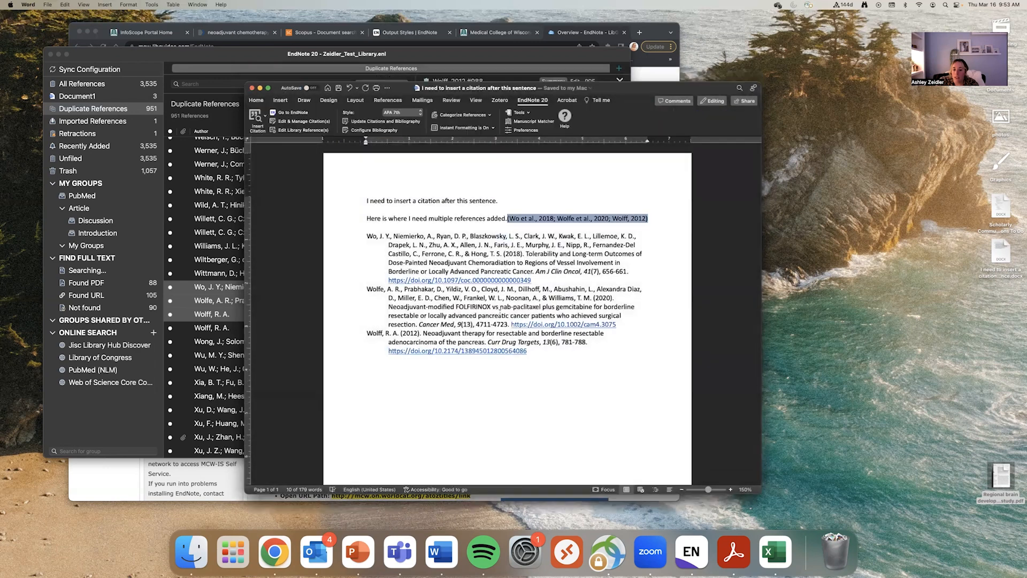
left_click_drag(640, 88, 621, 68)
left_click(642, 213)
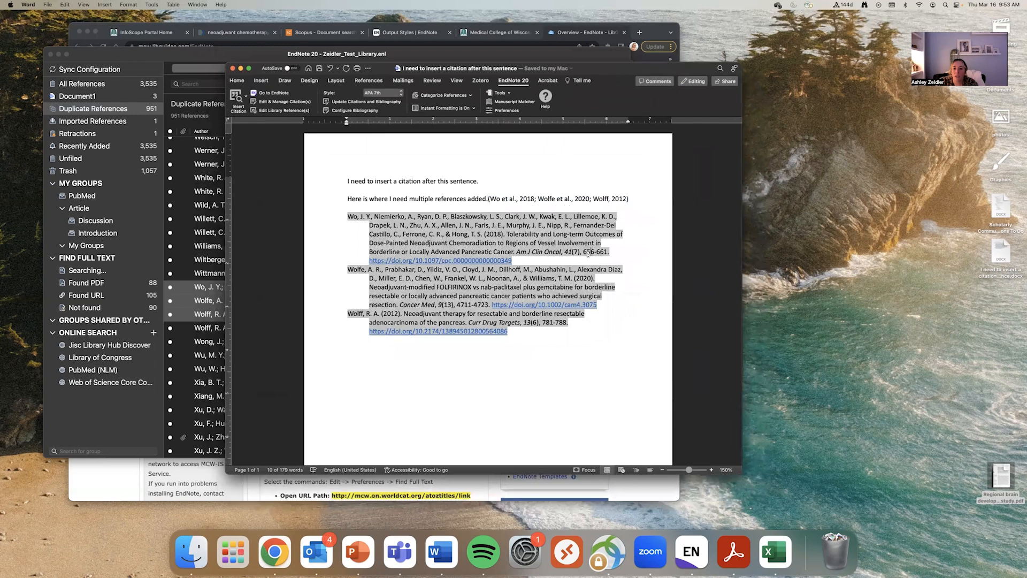
left_click(637, 187)
left_click(454, 251)
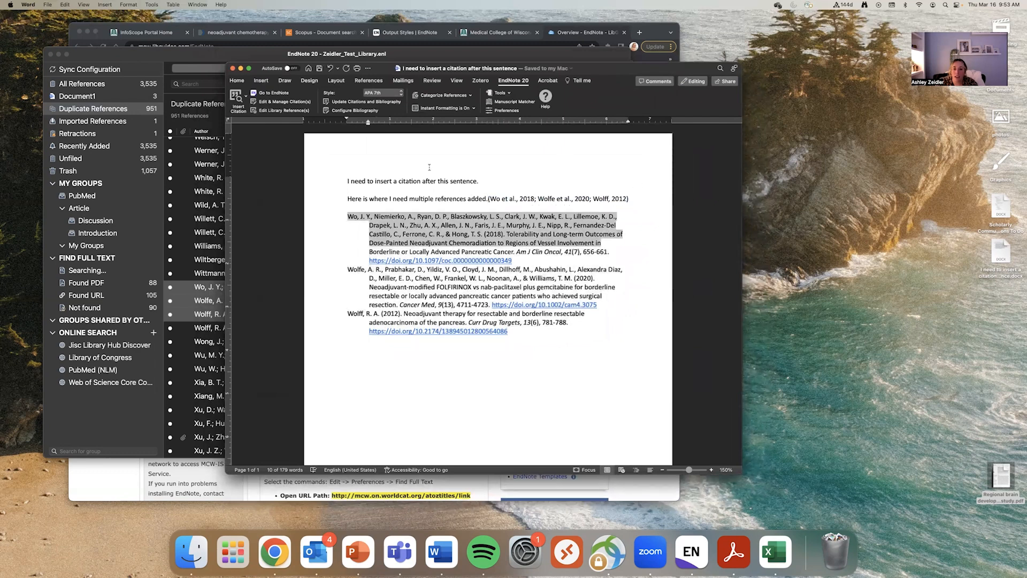
left_click(535, 178)
left_click(630, 198)
left_click(646, 213)
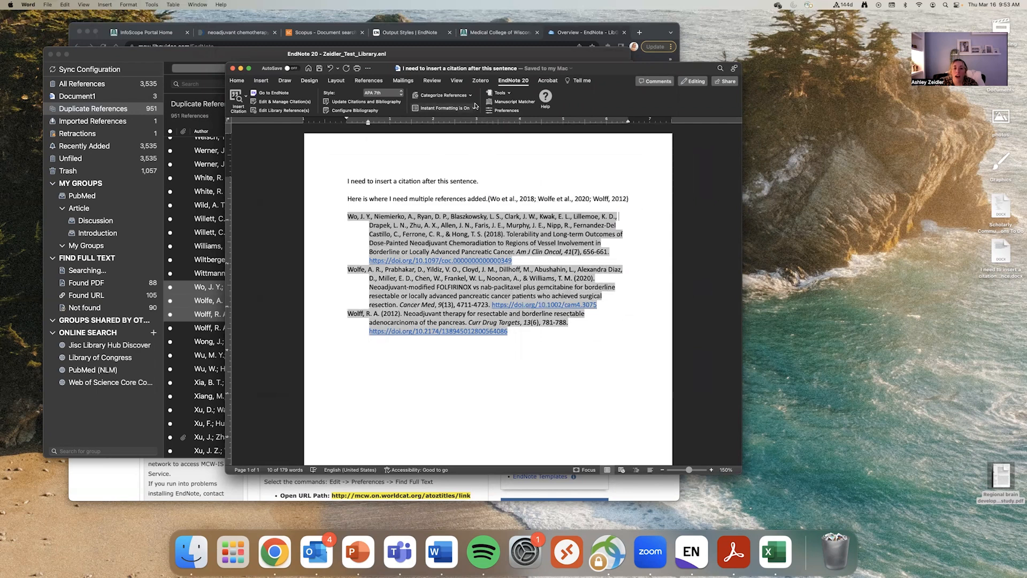
- Choose Tools > Convert to Plain Text again on the saved original
left_click(508, 94)
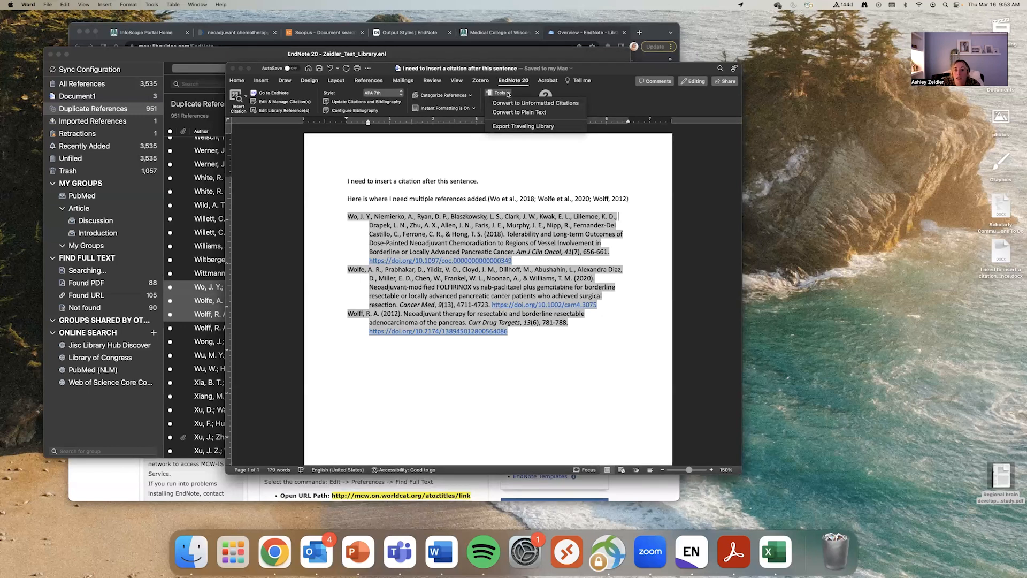
left_click(508, 94)
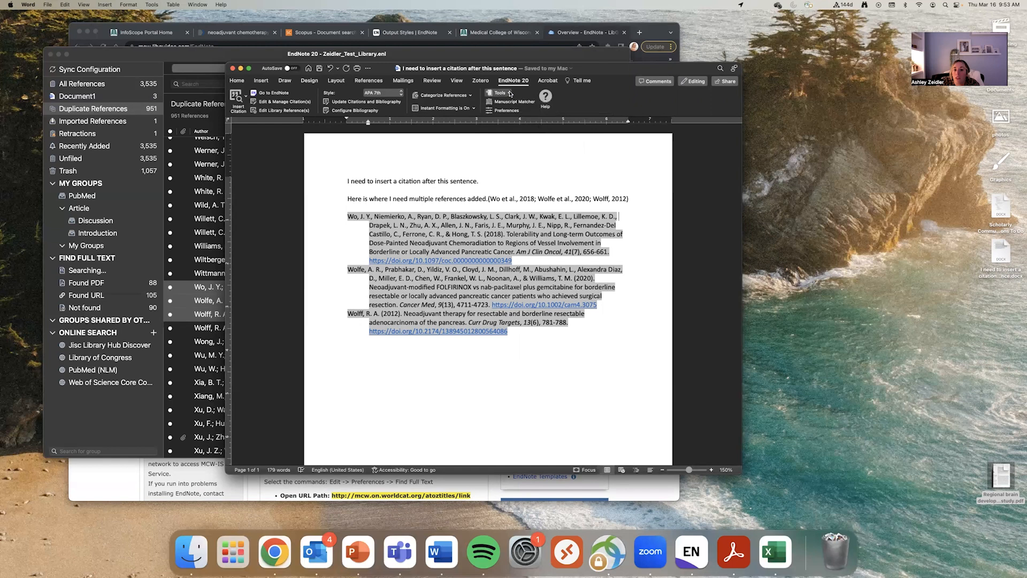
left_click(509, 94)
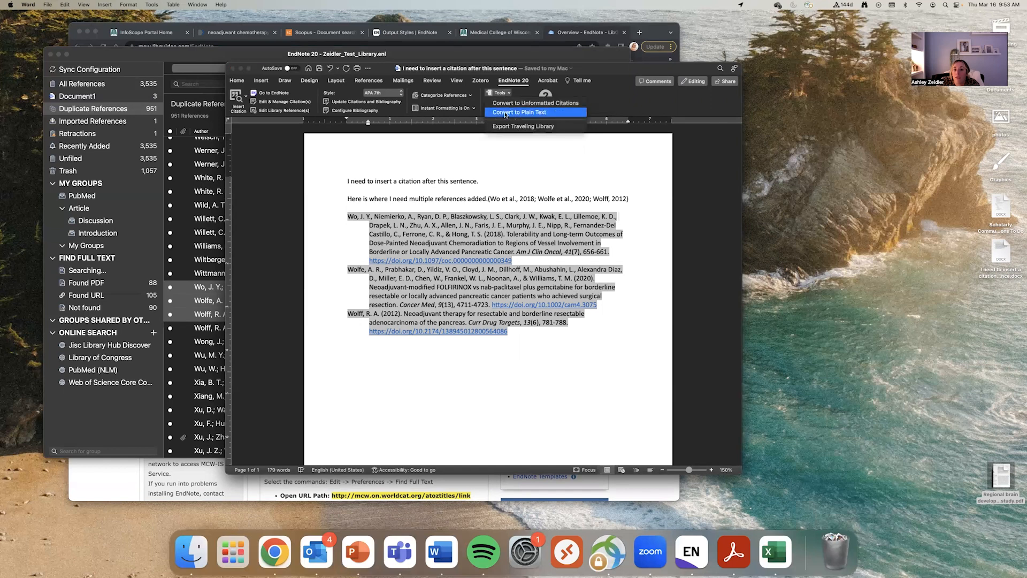
left_click(505, 113)
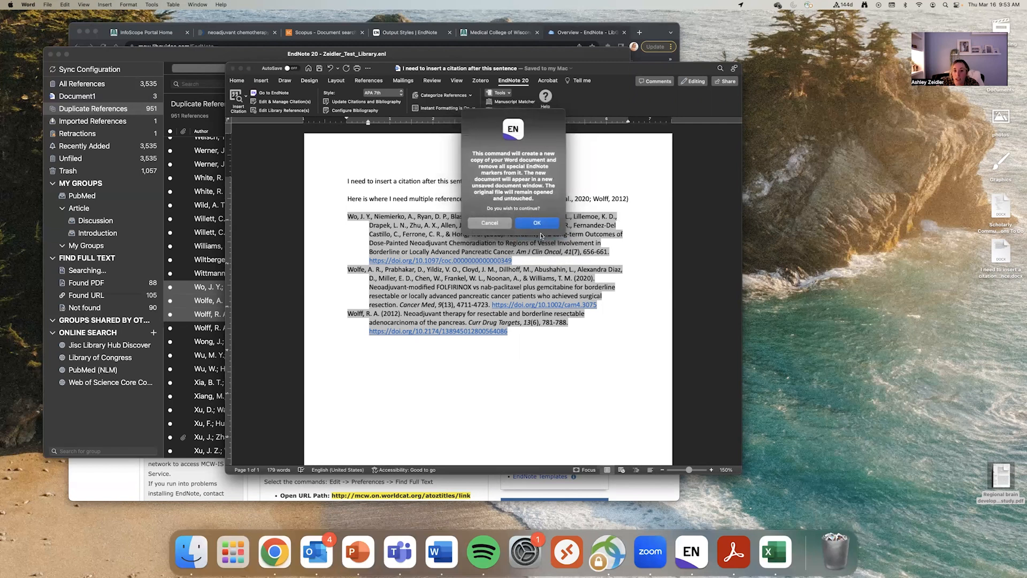
- Make the plain-text copy (Document3) and check its bibliography is now plain text
left_click(537, 223)
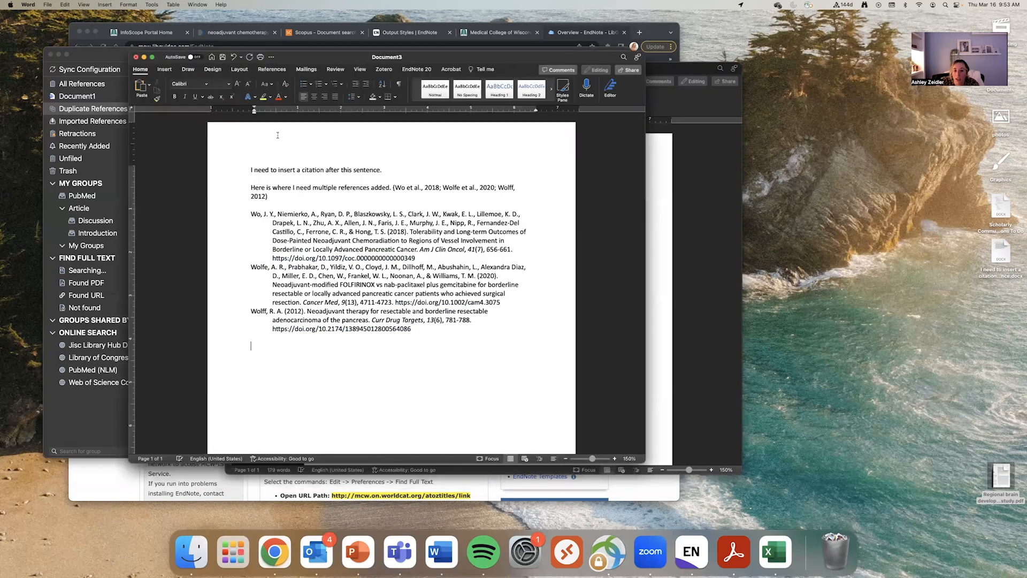
left_click_drag(451, 60, 589, 80)
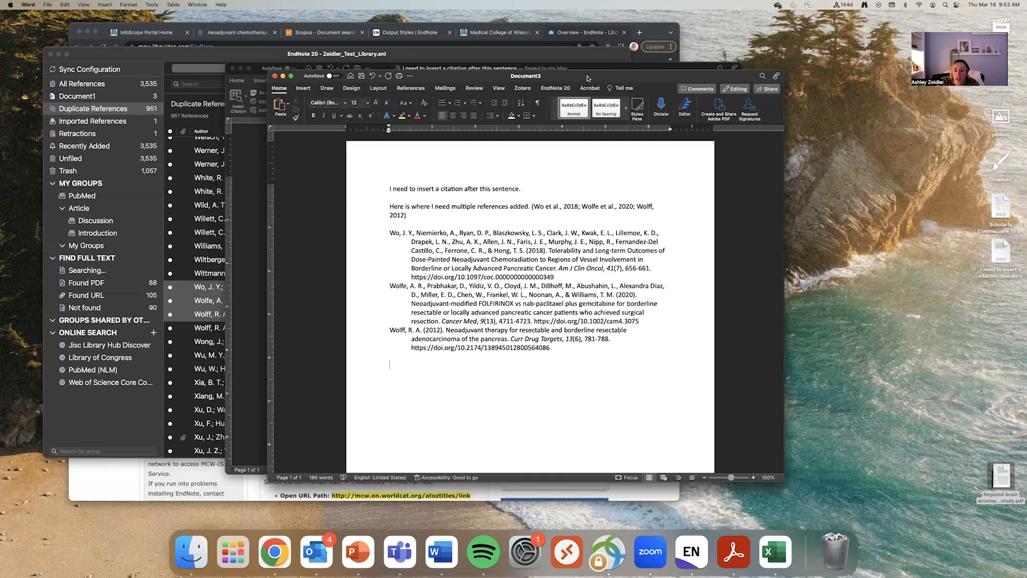
left_click(504, 240)
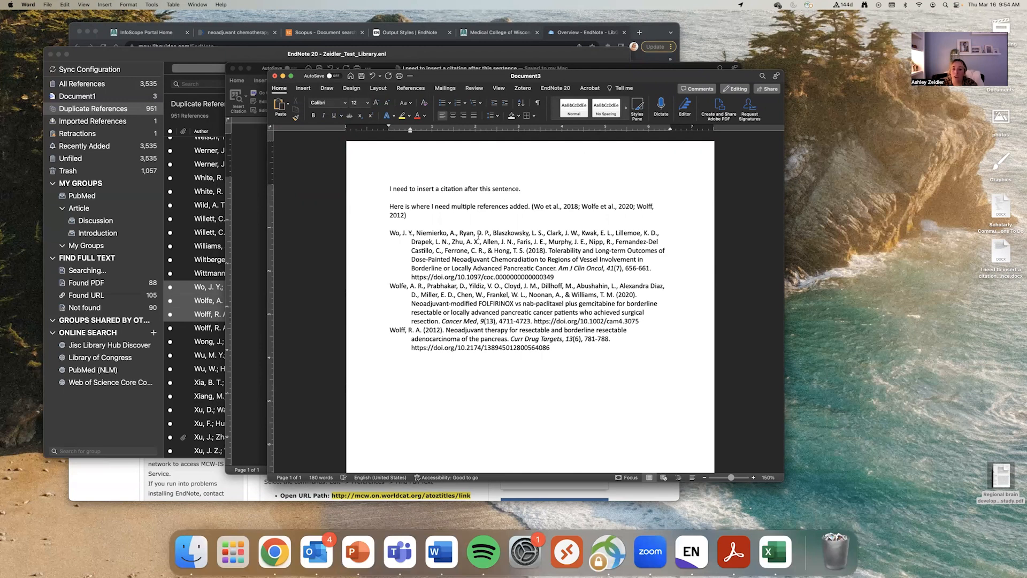
scroll(452, 243, "up", 1)
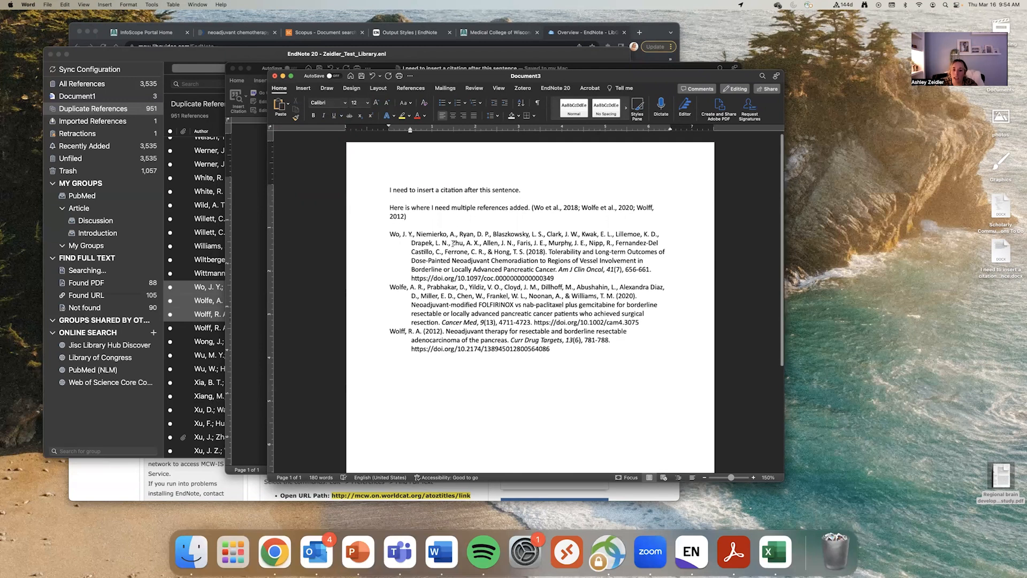
scroll(452, 242, "down", 5)
scroll(452, 243, "up", 5)
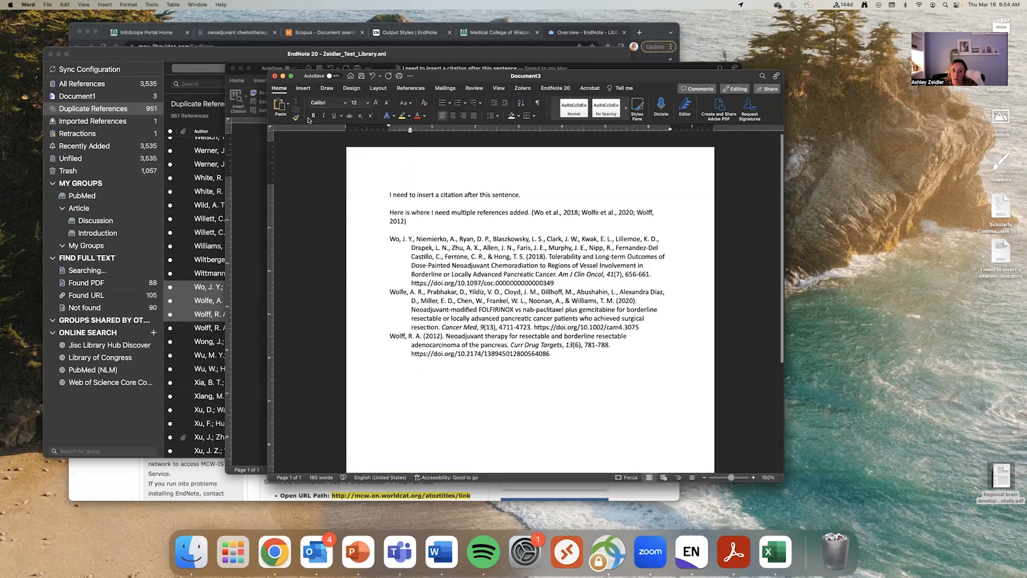
- Close Document3 without saving and bring the EndNote library forward
left_click(274, 76)
left_click(524, 312)
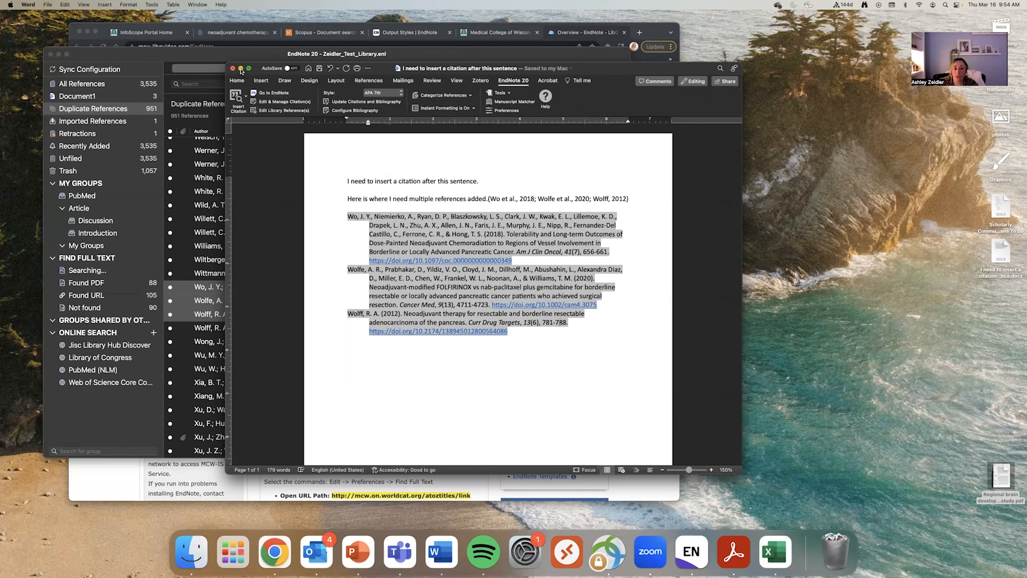
left_click(241, 69)
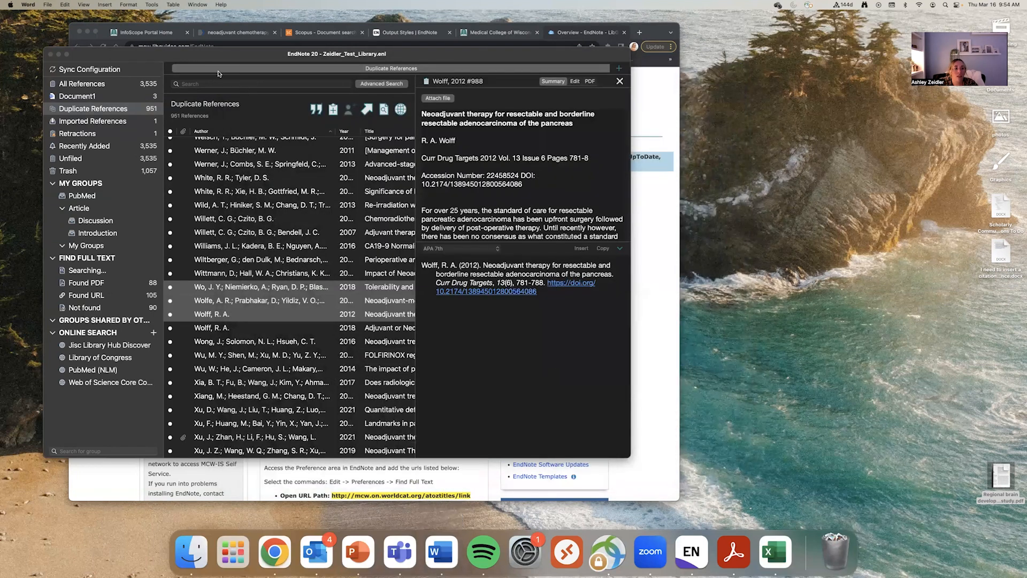
- Choose File > New... in EndNote to start a new reference library
left_click_drag(196, 58, 320, 69)
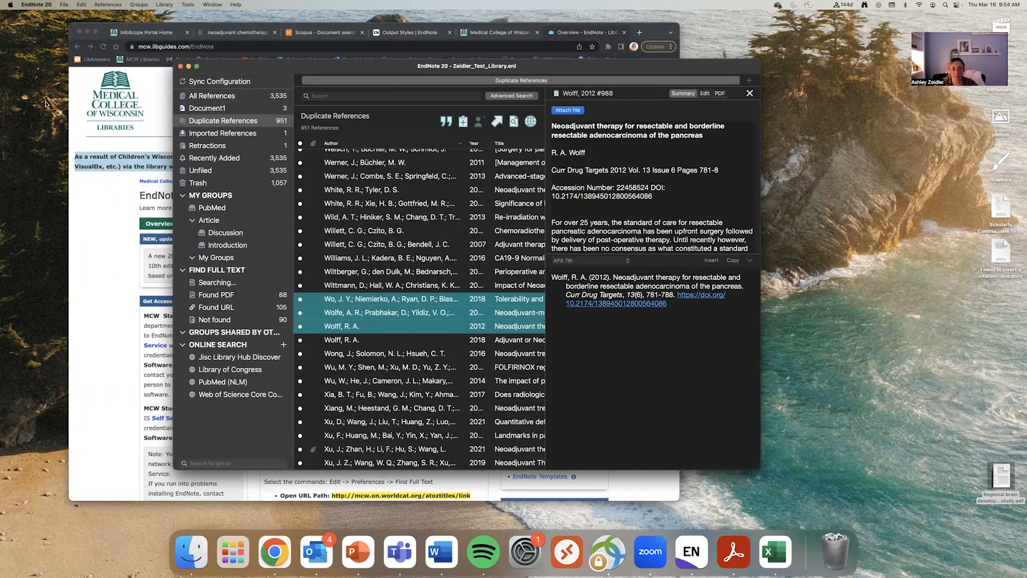
left_click(64, 4)
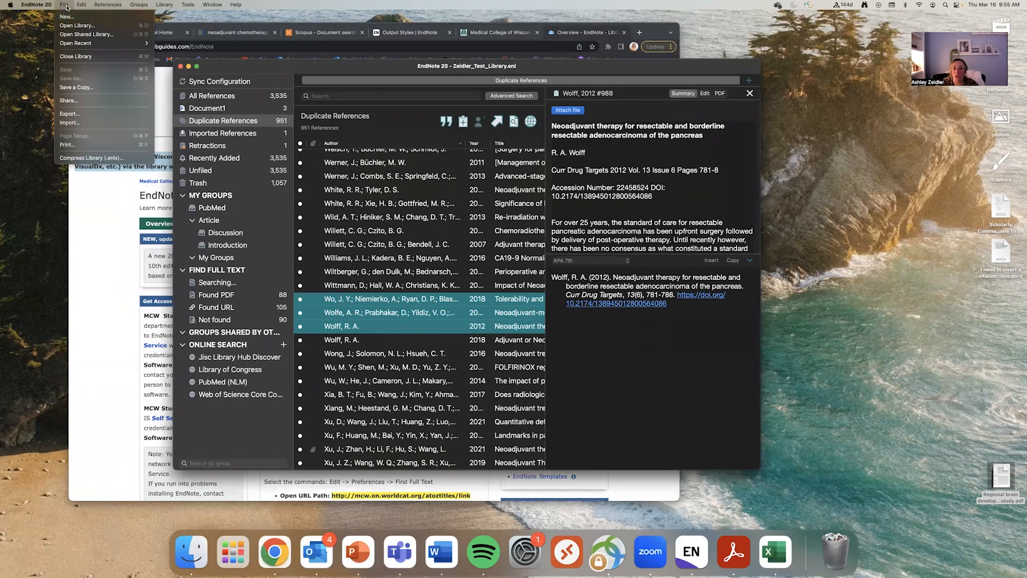
left_click(66, 16)
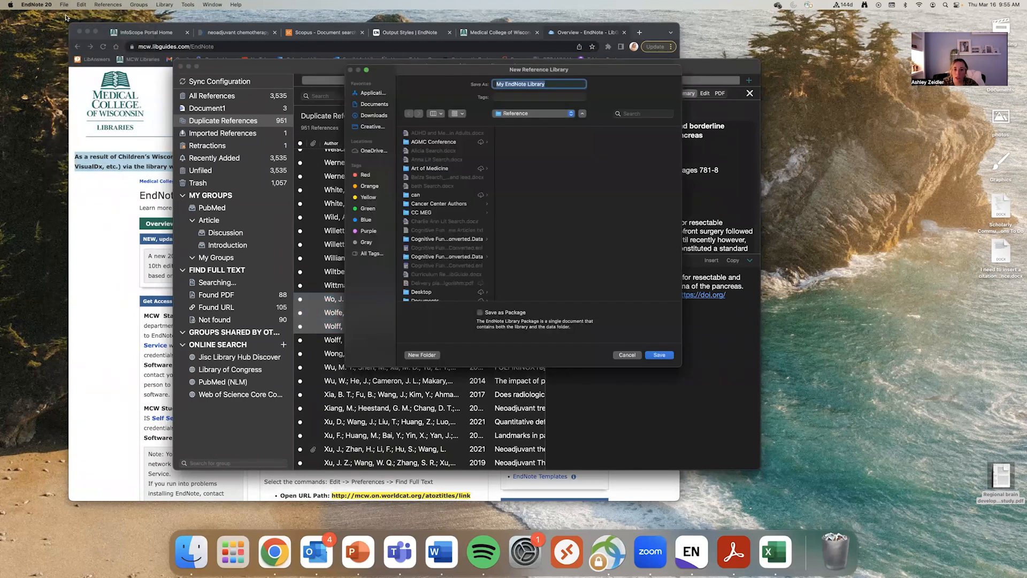
- Name the new library 'Test Library' and save it
left_click_drag(434, 72, 412, 113)
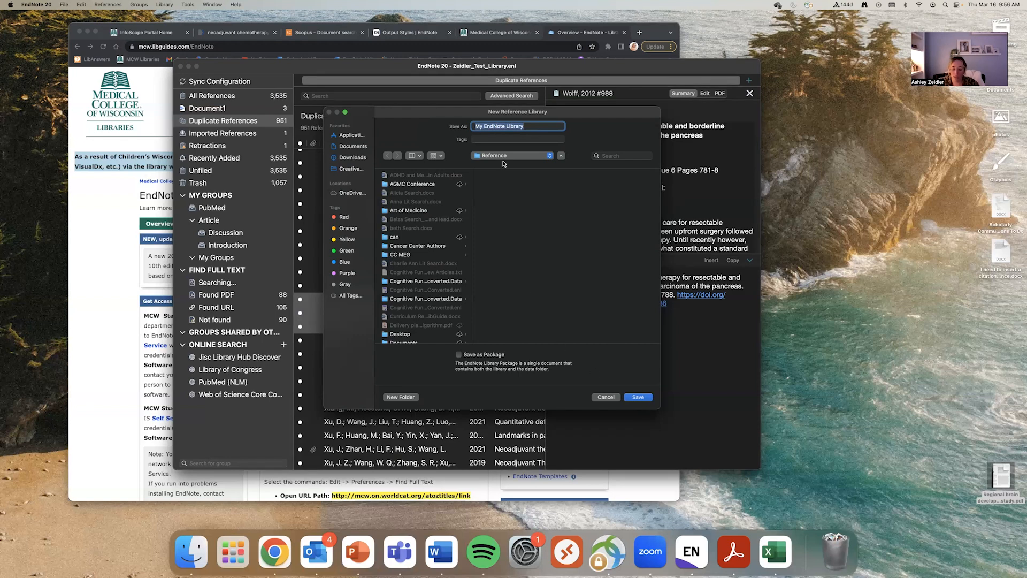
type("t")
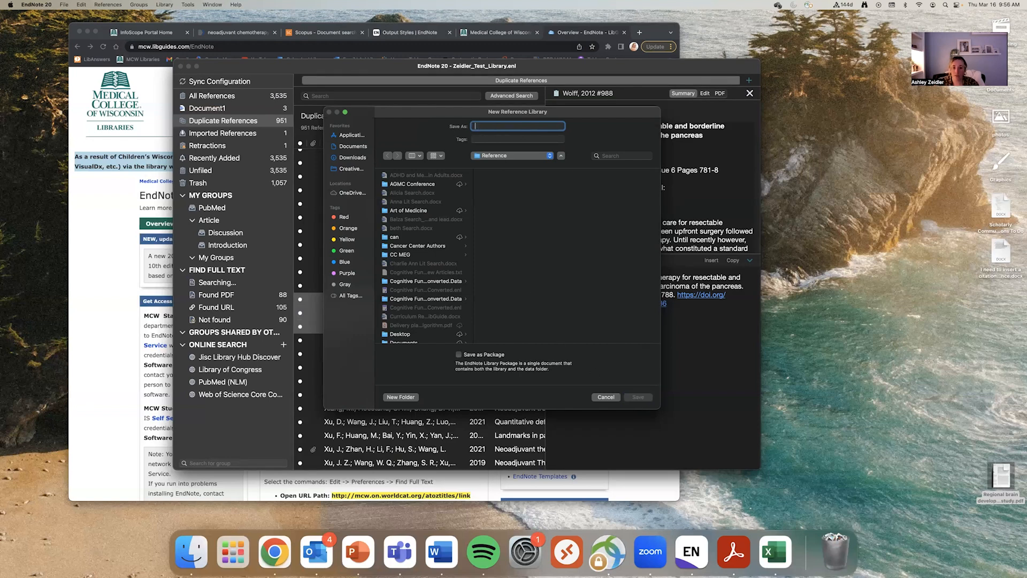
key("BackSpace")
type("Test Library")
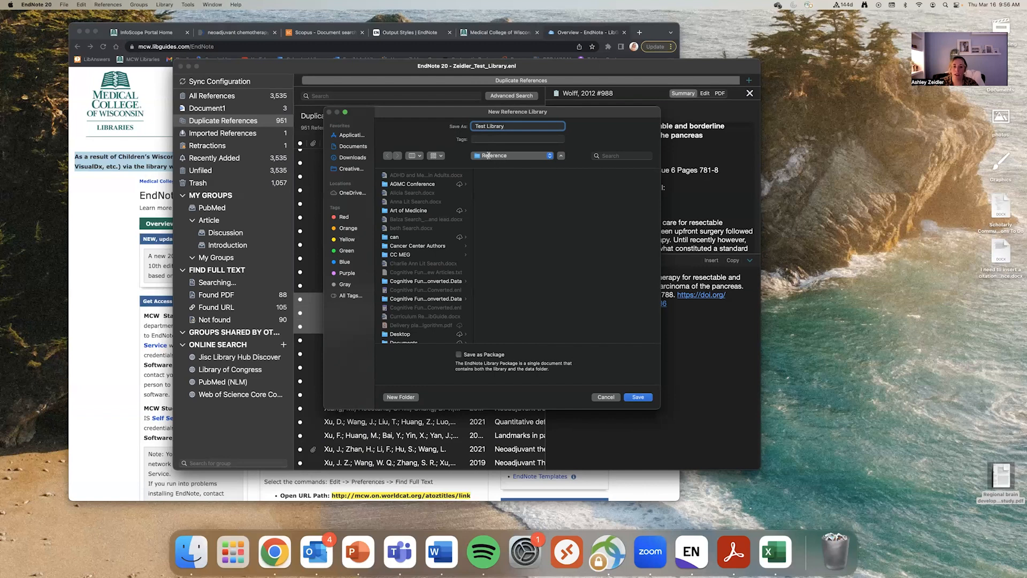
left_click(639, 397)
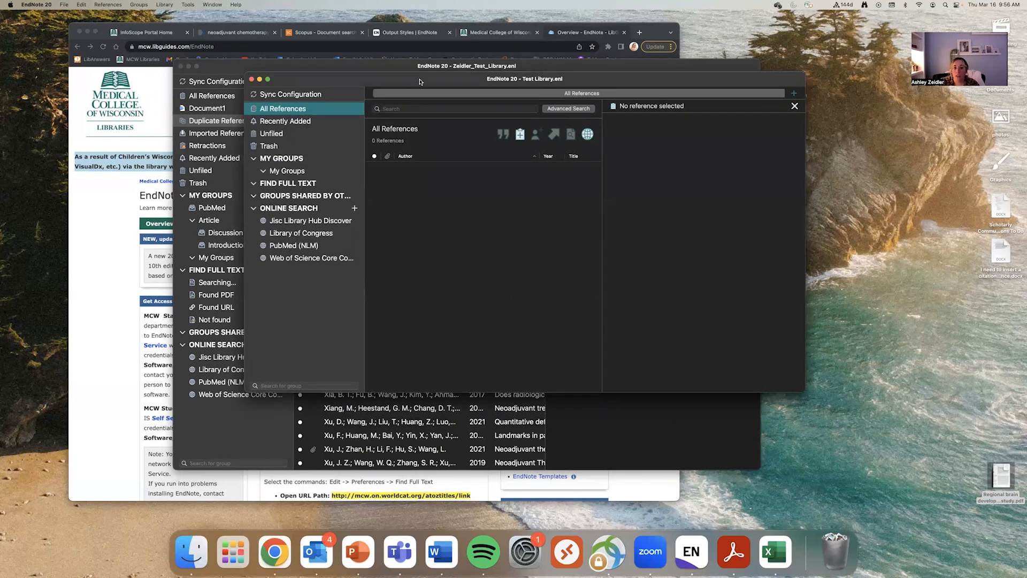
- Dismiss the full-text download warning and close the empty Test Library window
left_click_drag(421, 78, 411, 131)
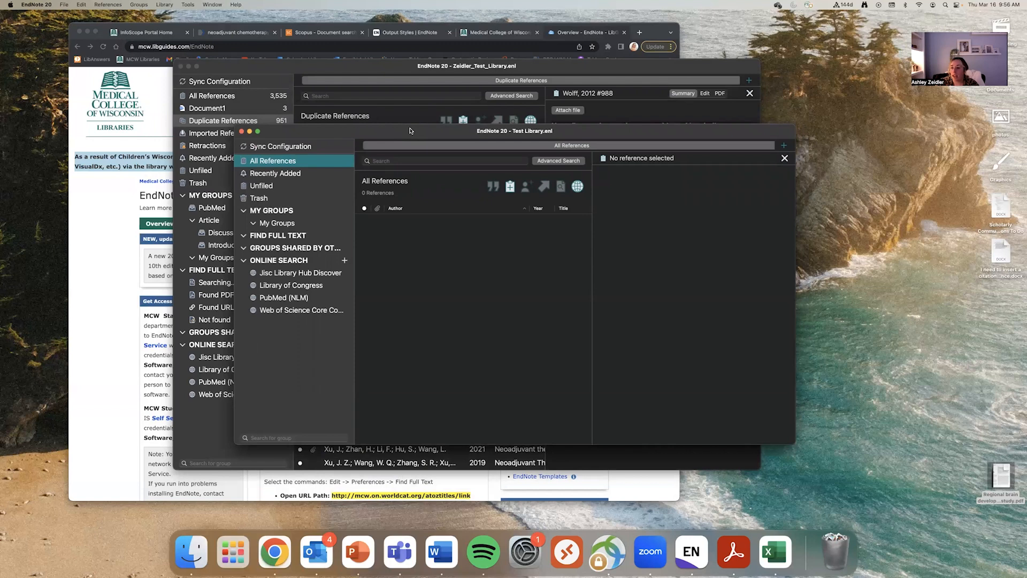
left_click_drag(321, 132, 257, 106)
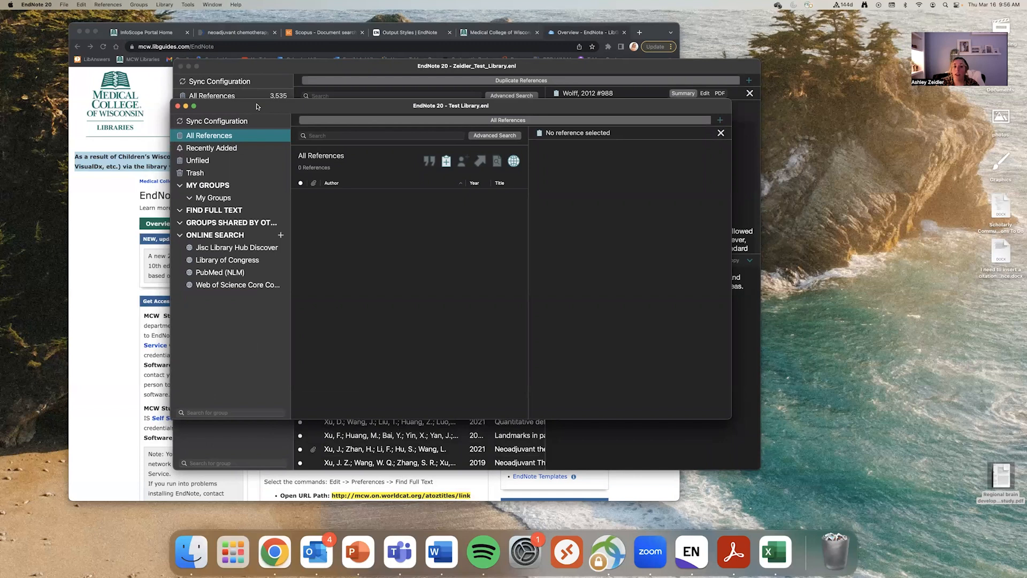
left_click_drag(257, 106, 226, 129)
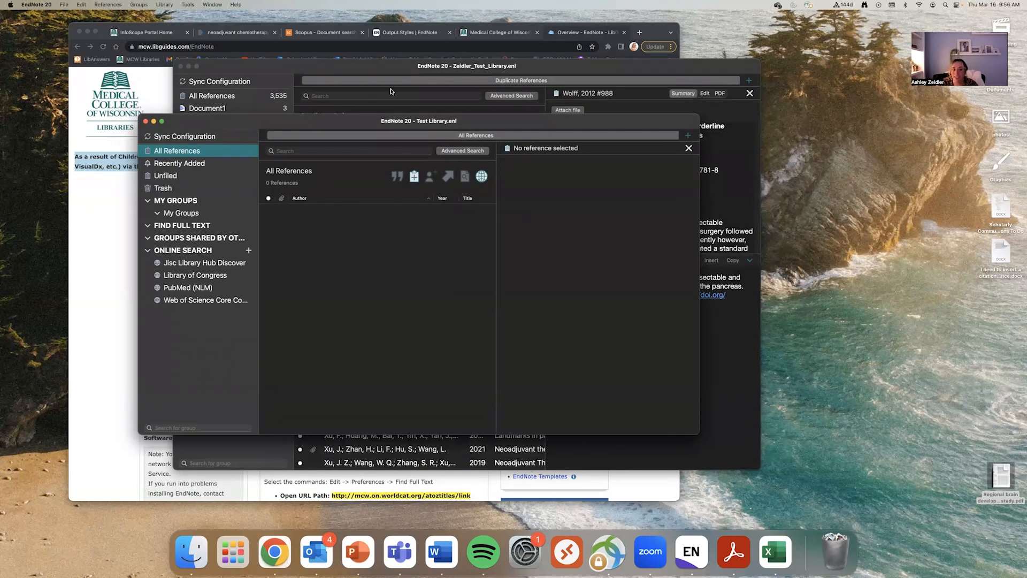
left_click(180, 66)
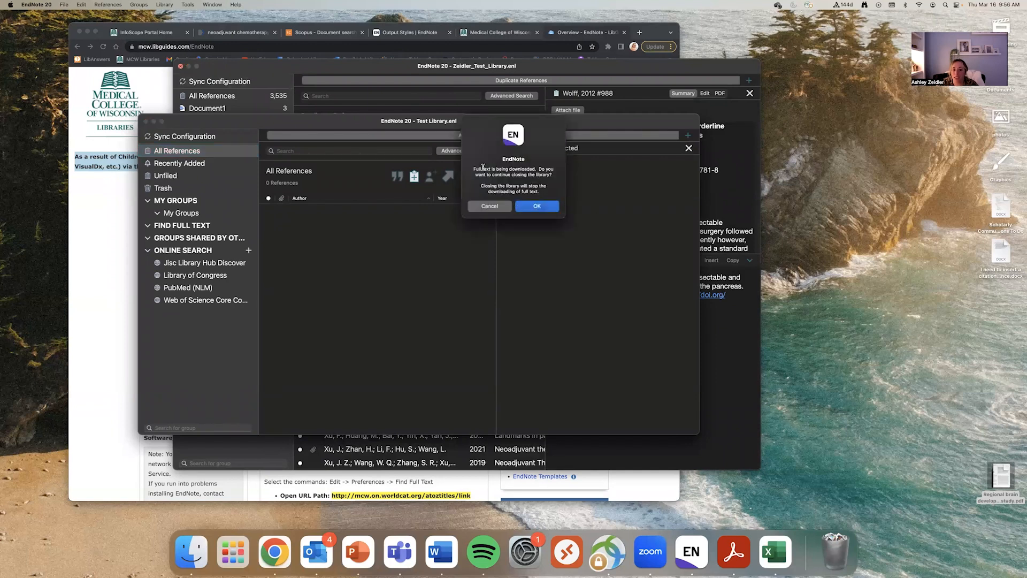
left_click(503, 207)
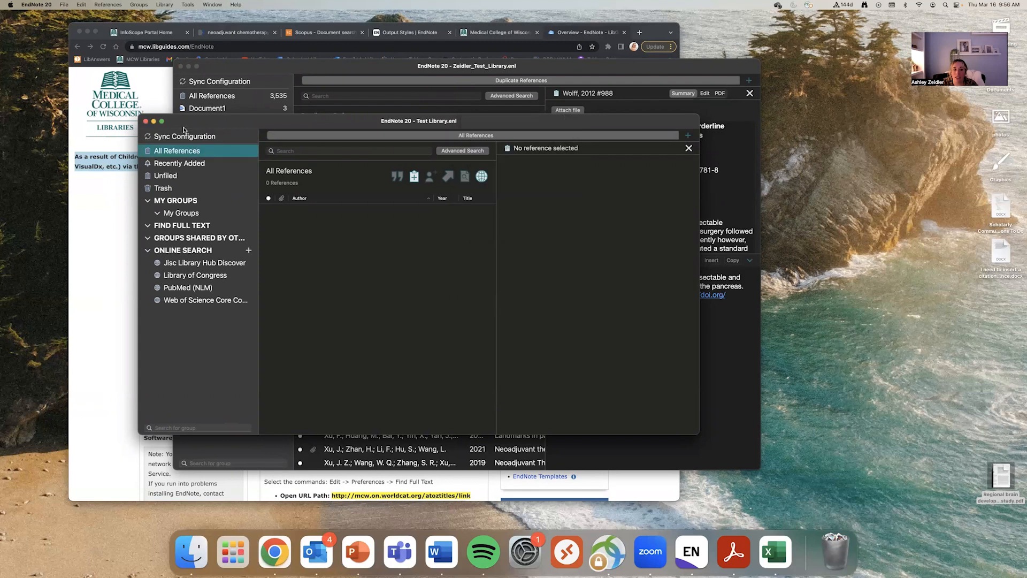
left_click(145, 122)
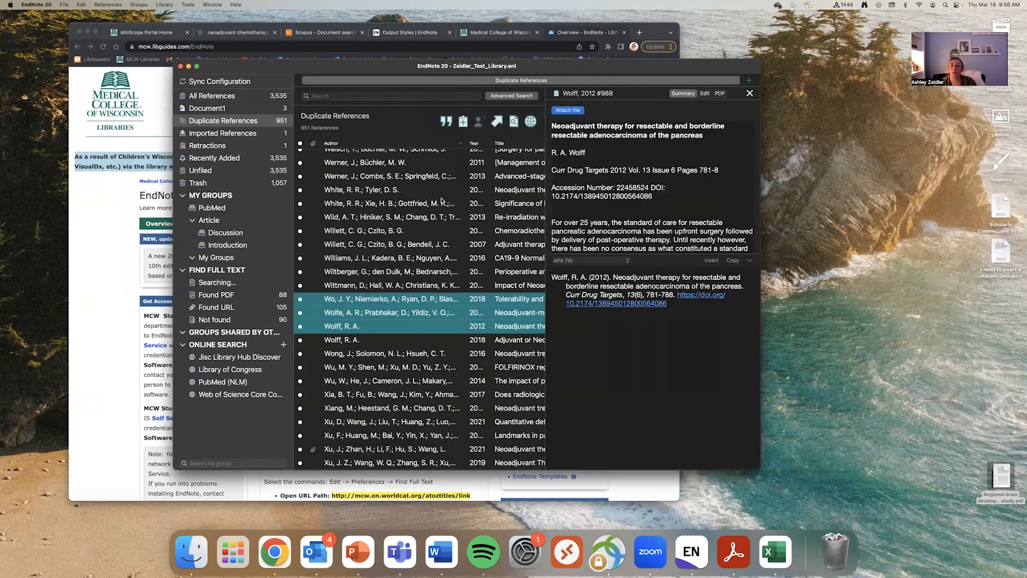
left_click_drag(300, 65, 294, 97)
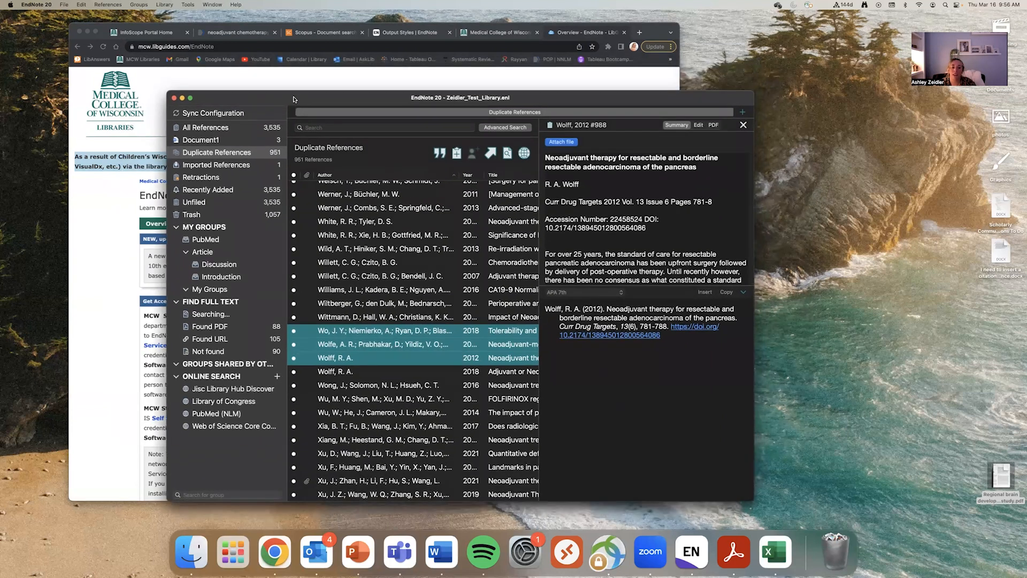
scroll(420, 256, "up", 10)
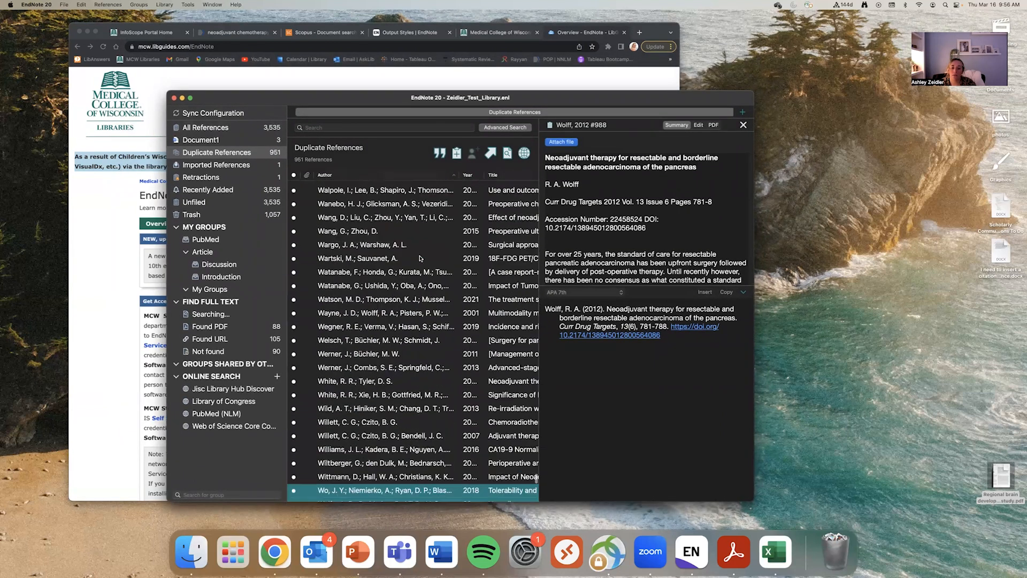
scroll(420, 259, "up", 4)
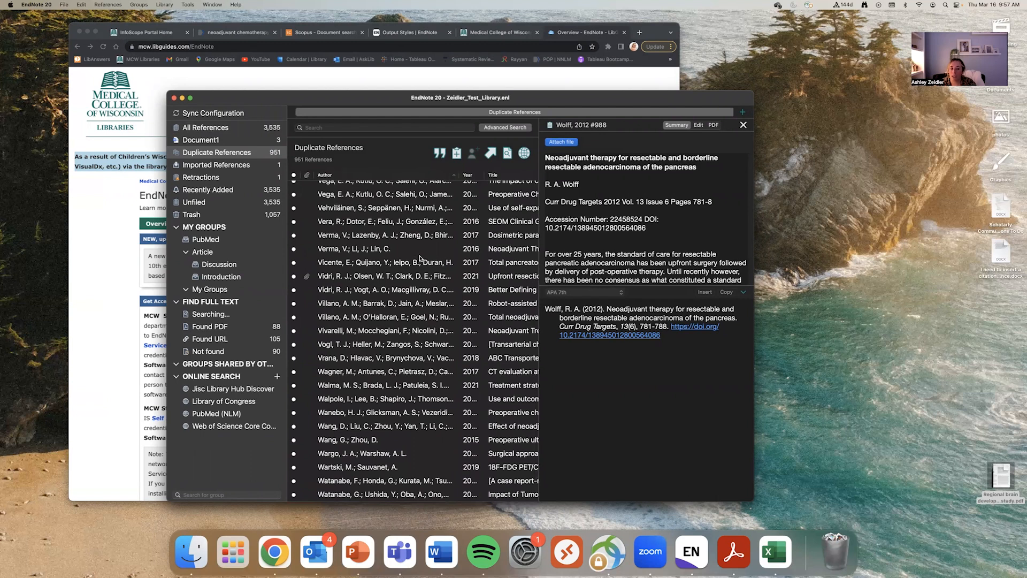
scroll(443, 277, "left", 2)
scroll(443, 276, "up", 6)
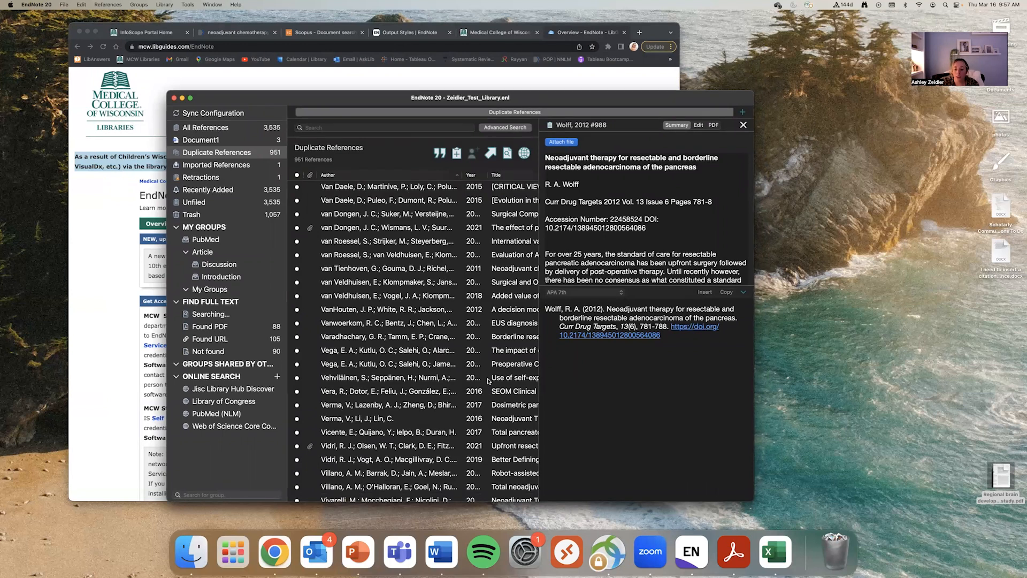
right_click(695, 553)
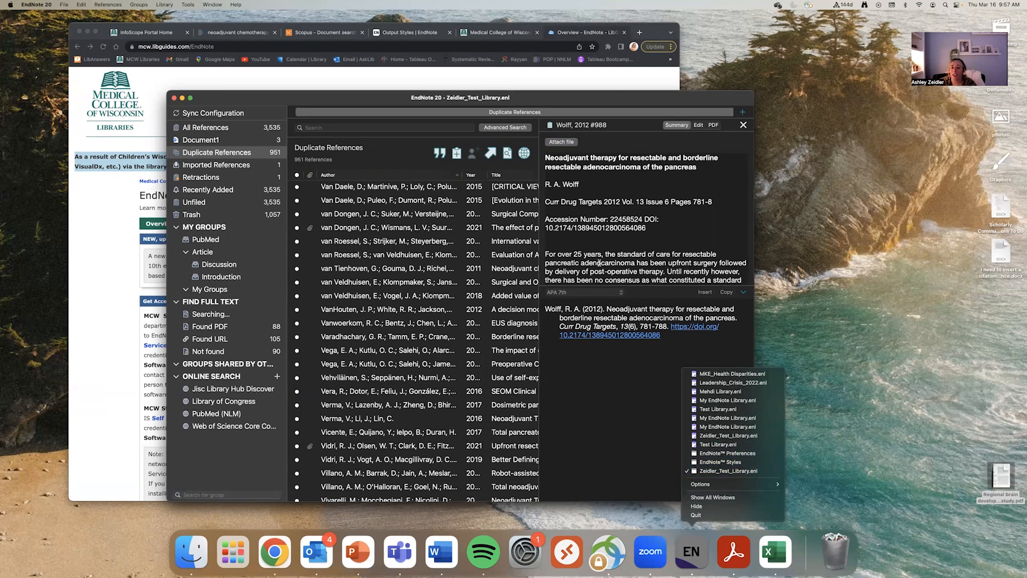
left_click(276, 102)
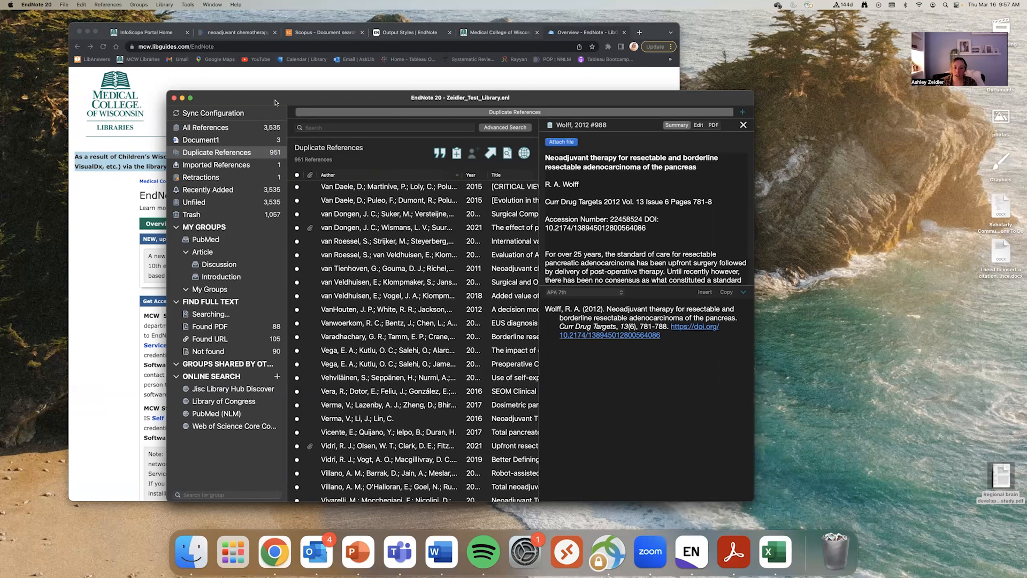
left_click_drag(276, 102, 270, 75)
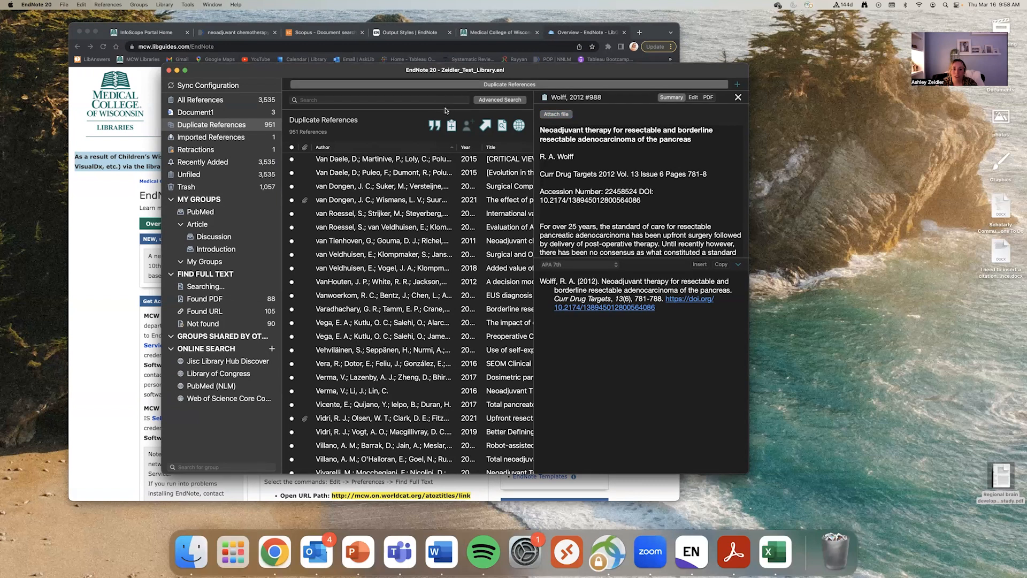
left_click_drag(246, 71, 299, 73)
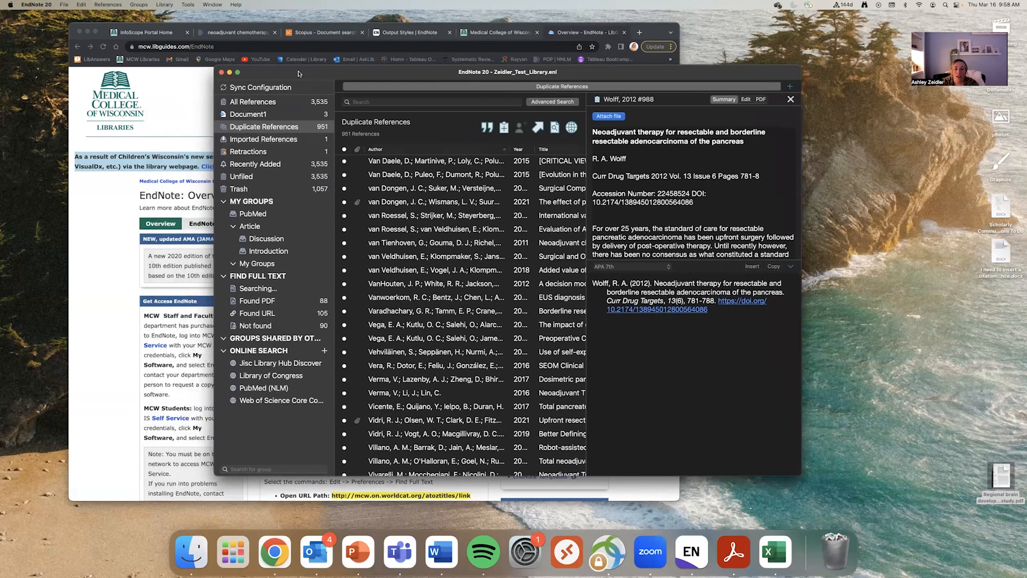